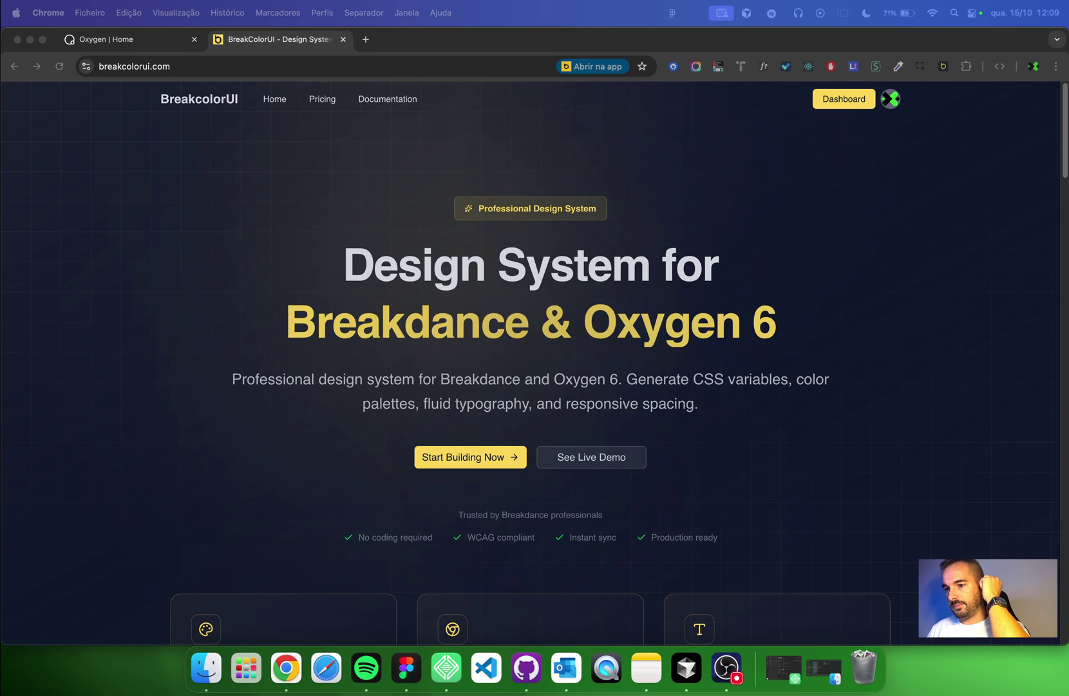
- Open the BreakColorUI Projects dashboard showing the existing Shop 4 project
{"action": "left_click", "coordinate": [391, 157]}
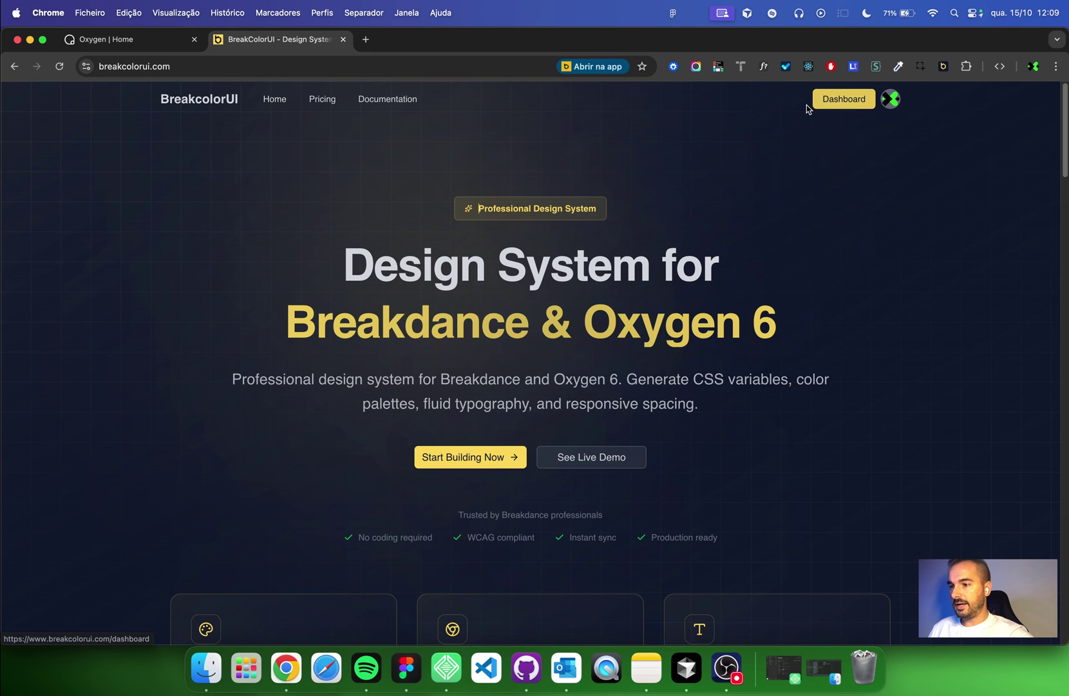
{"action": "left_click", "coordinate": [287, 67]}
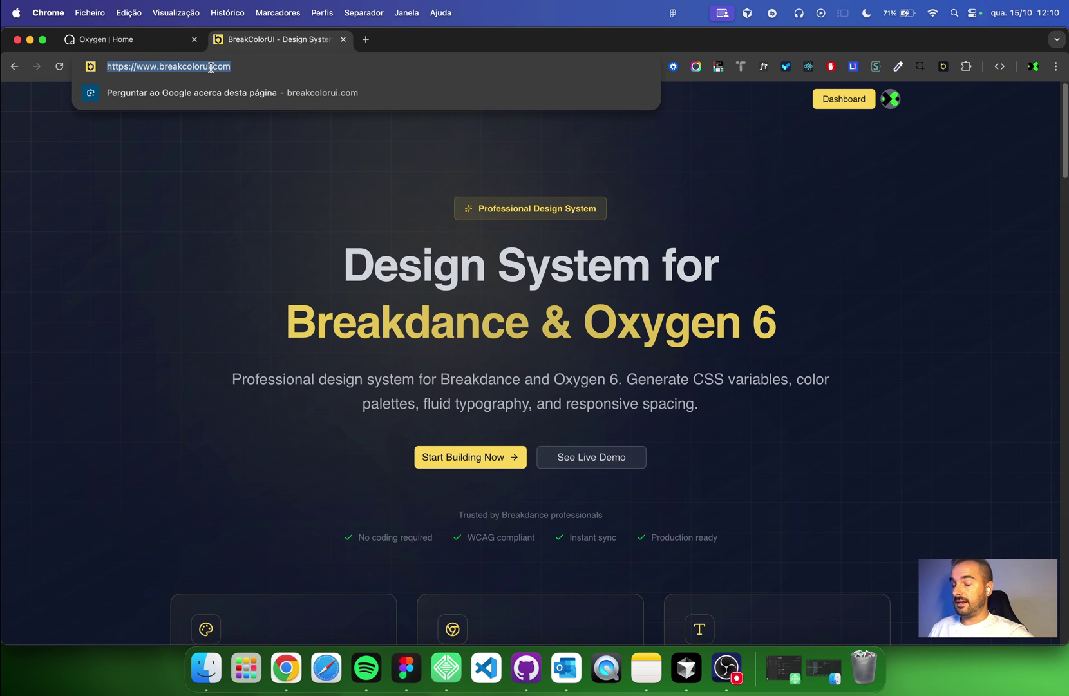
{"action": "left_click", "coordinate": [270, 70]}
{"action": "left_click_drag", "start_coordinate": [271, 70], "coordinate": [114, 67]}
{"action": "left_click", "coordinate": [643, 161]}
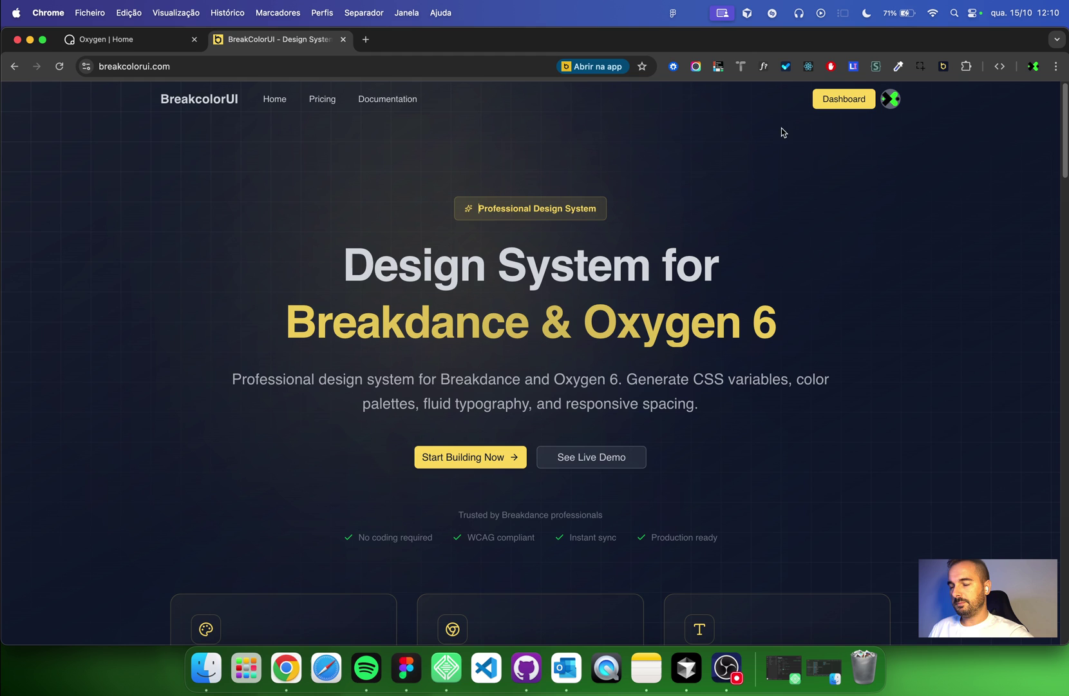
{"action": "left_click", "coordinate": [859, 106]}
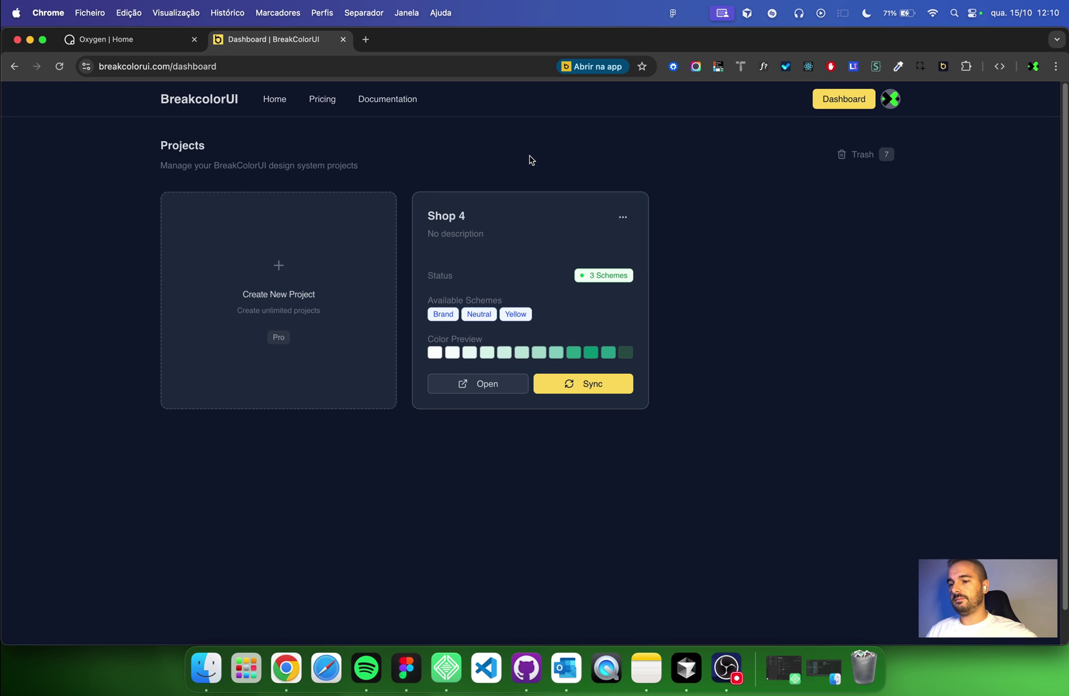
- Create a new BreakColorUI project named 'shop 1'
{"action": "left_click", "coordinate": [348, 272]}
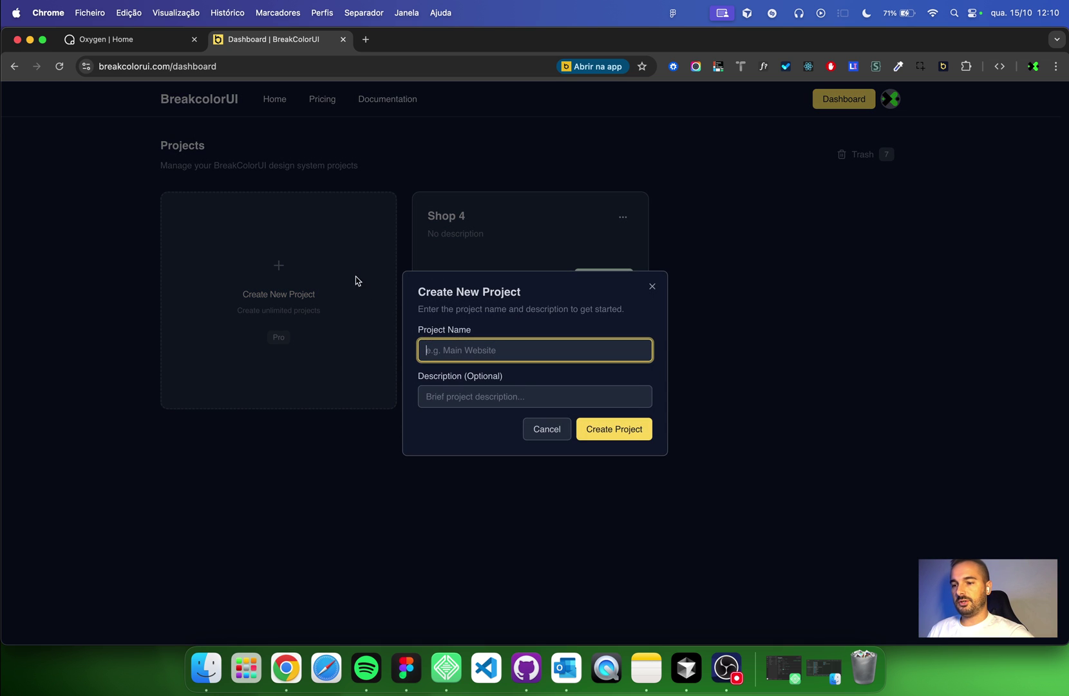
{"action": "left_click", "coordinate": [499, 351]}
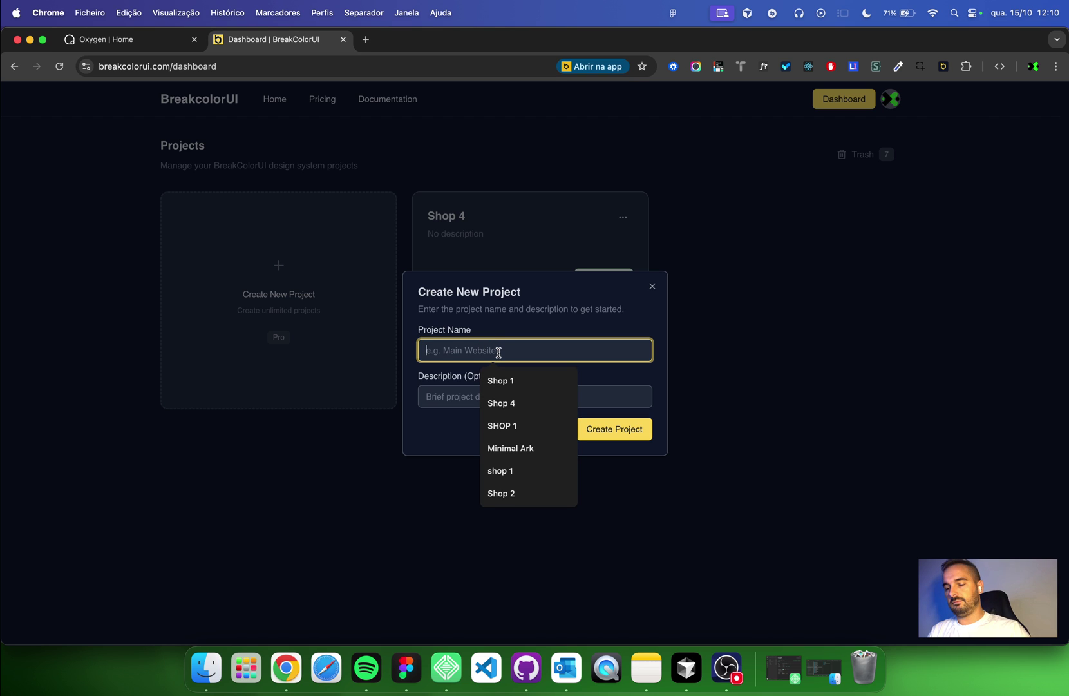
{"action": "type", "text": "shop 1"}
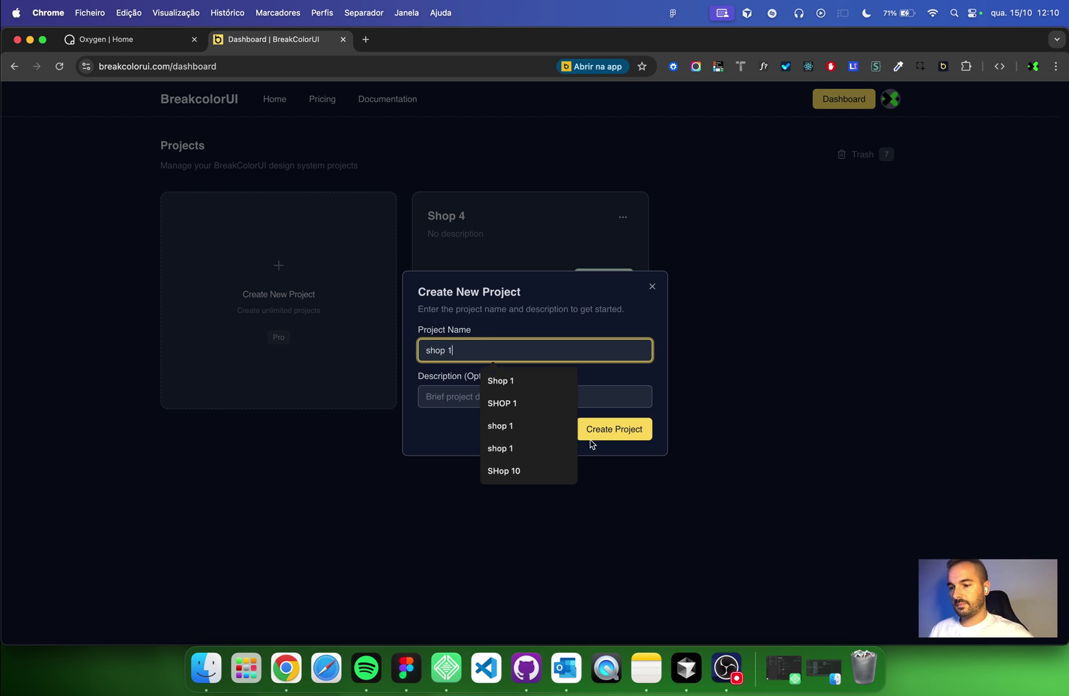
{"action": "left_click", "coordinate": [619, 432]}
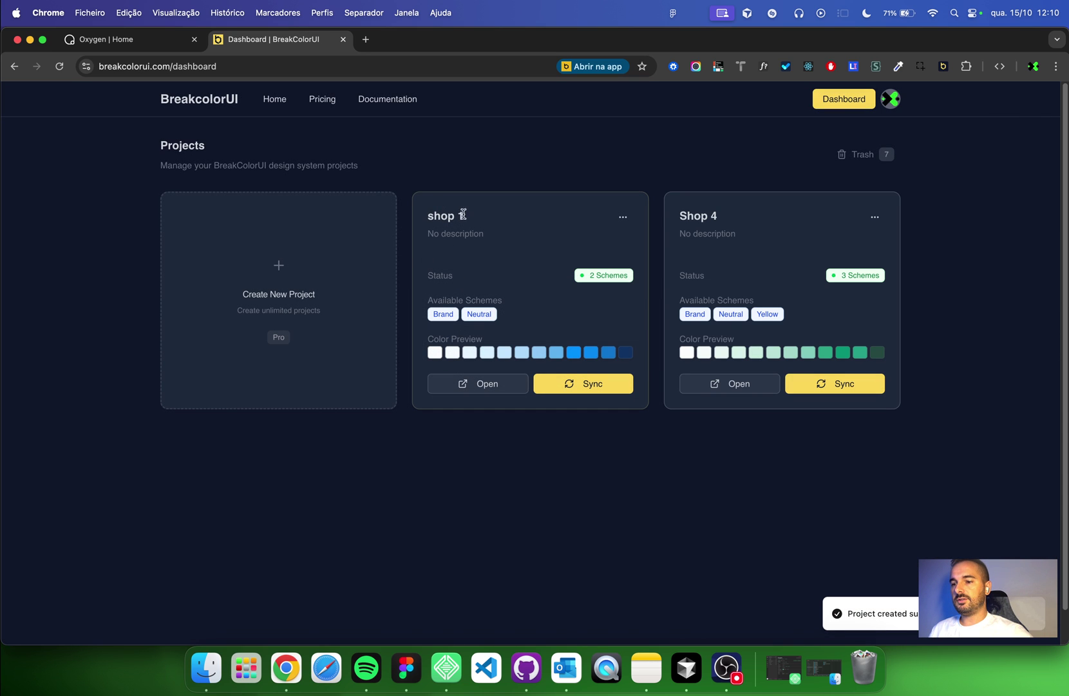
- Open the shop 1 project from its card
{"action": "left_click", "coordinate": [623, 217]}
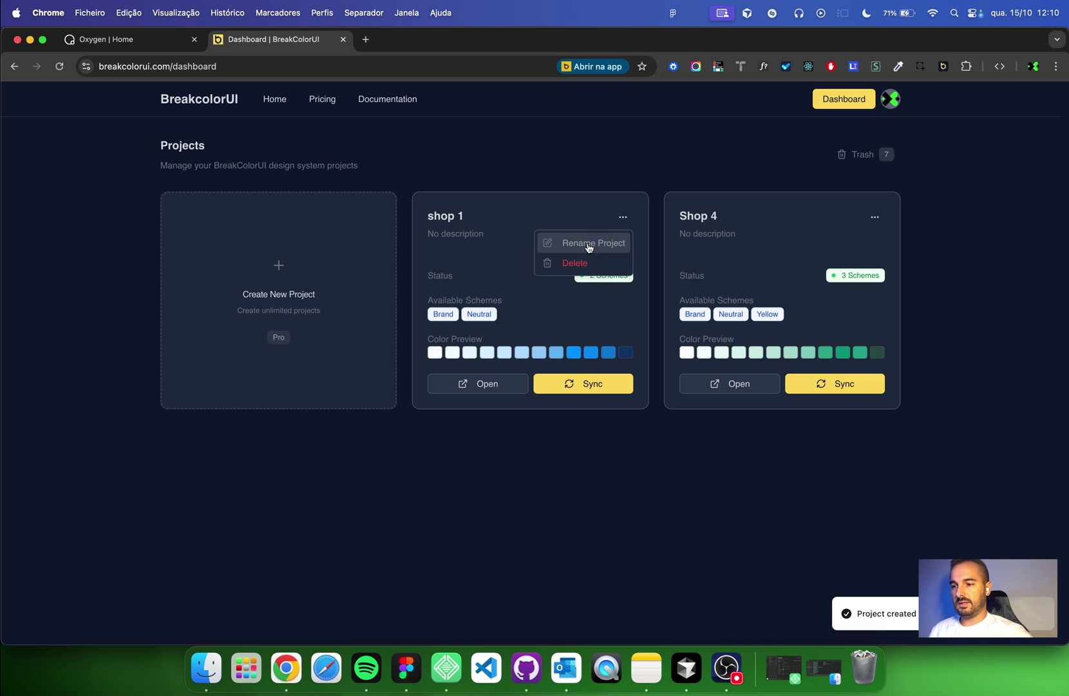
{"action": "left_click", "coordinate": [558, 216]}
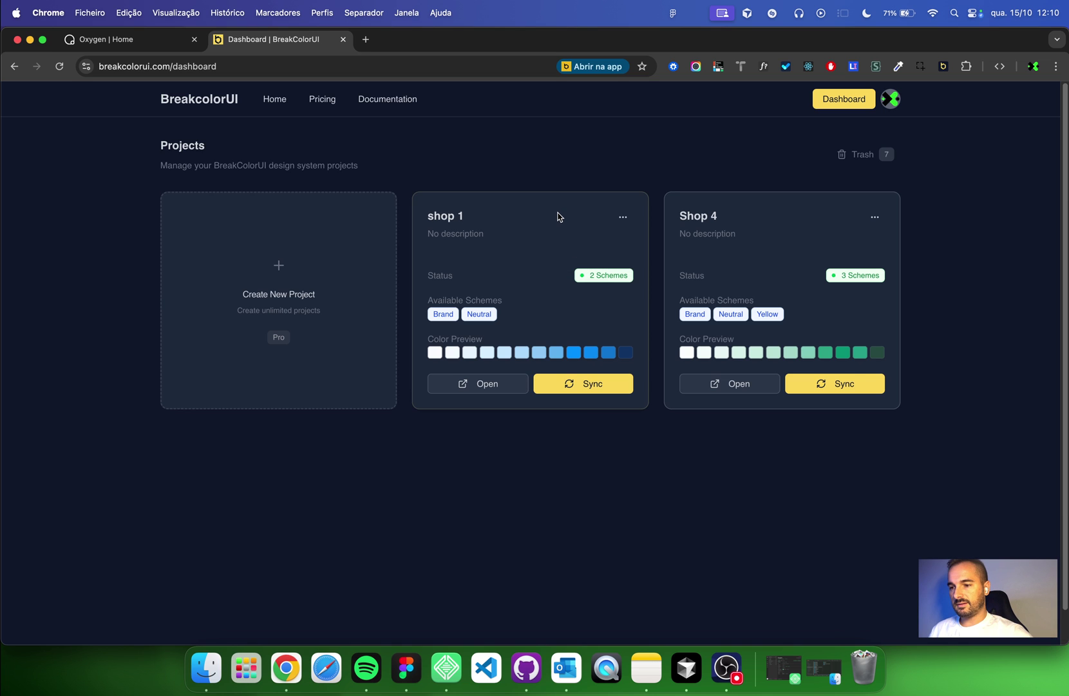
{"action": "left_click", "coordinate": [501, 389]}
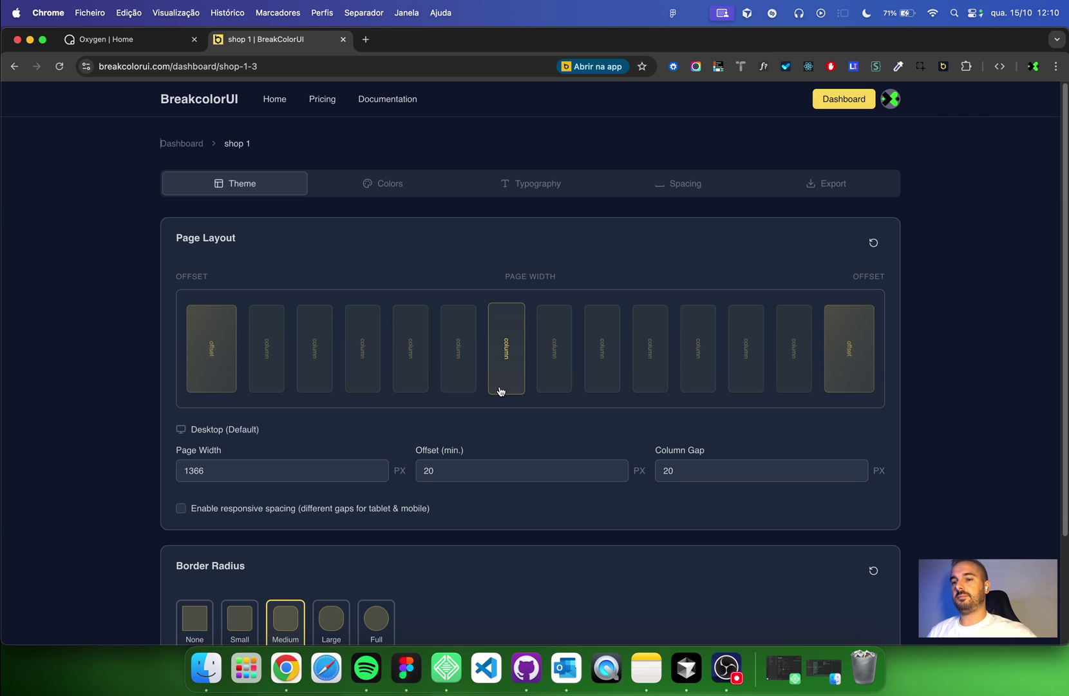
- Go full screen and browse the Colors, Typography, Spacing and Export tabs, keeping Breakdance selected
{"action": "left_click", "coordinate": [43, 40]}
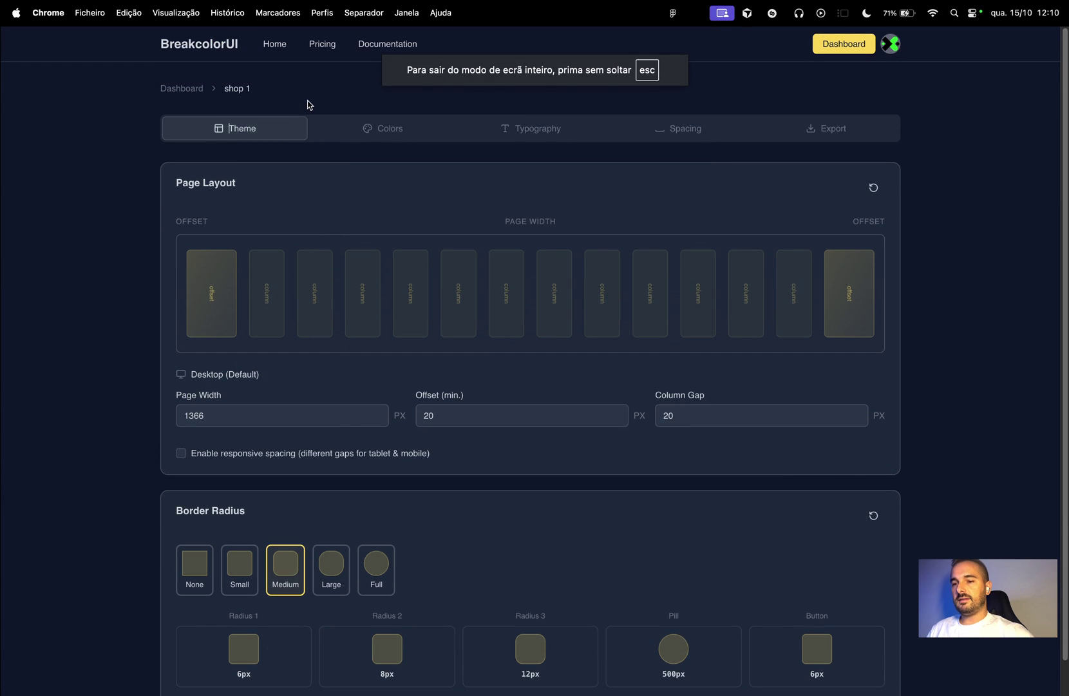
{"action": "left_click", "coordinate": [375, 133]}
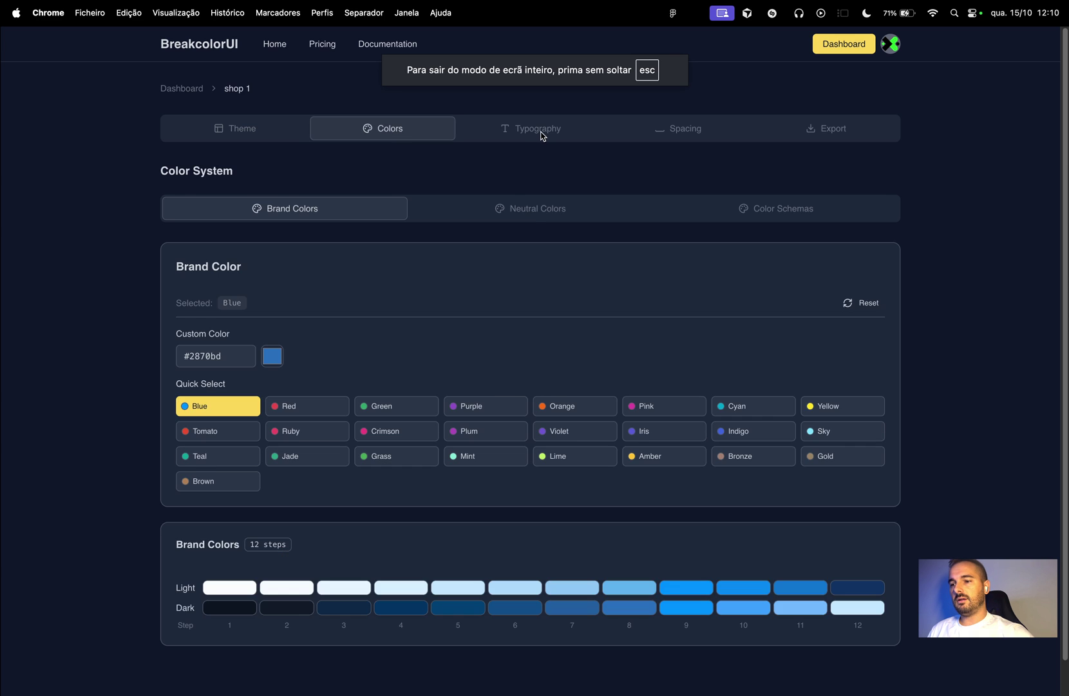
{"action": "left_click", "coordinate": [538, 132]}
{"action": "left_click", "coordinate": [680, 132]}
{"action": "left_click", "coordinate": [831, 131]}
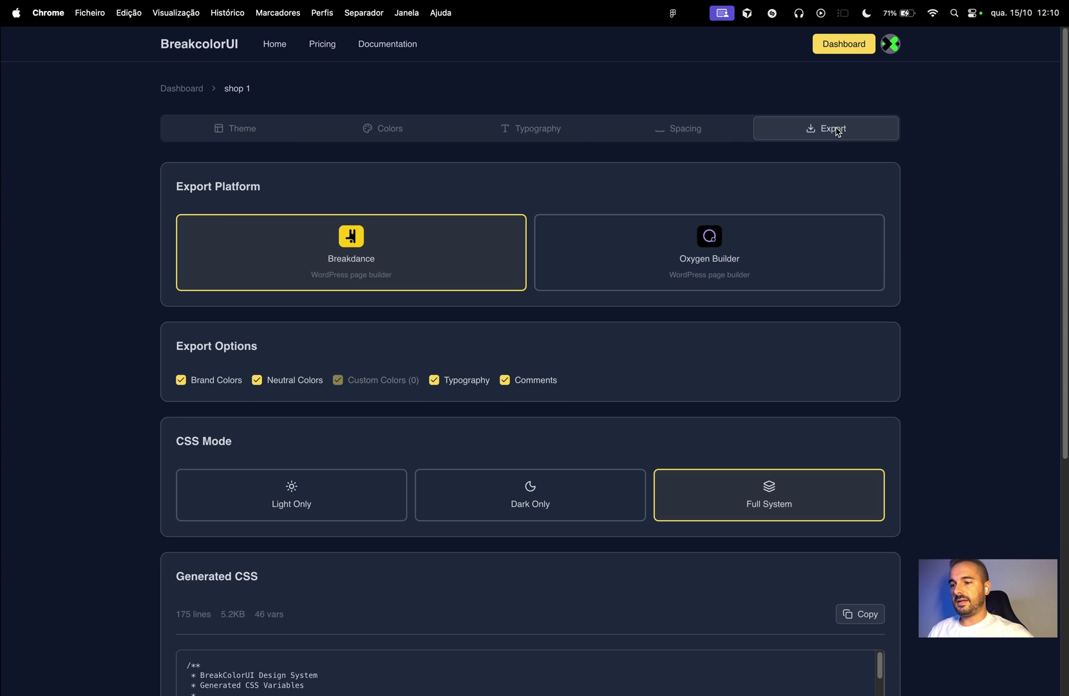
{"action": "left_click", "coordinate": [746, 251]}
{"action": "left_click", "coordinate": [475, 258]}
- Return to the Theme tab's Page Layout: 1366 px width, 20 px offset and gap
{"action": "left_click", "coordinate": [244, 130]}
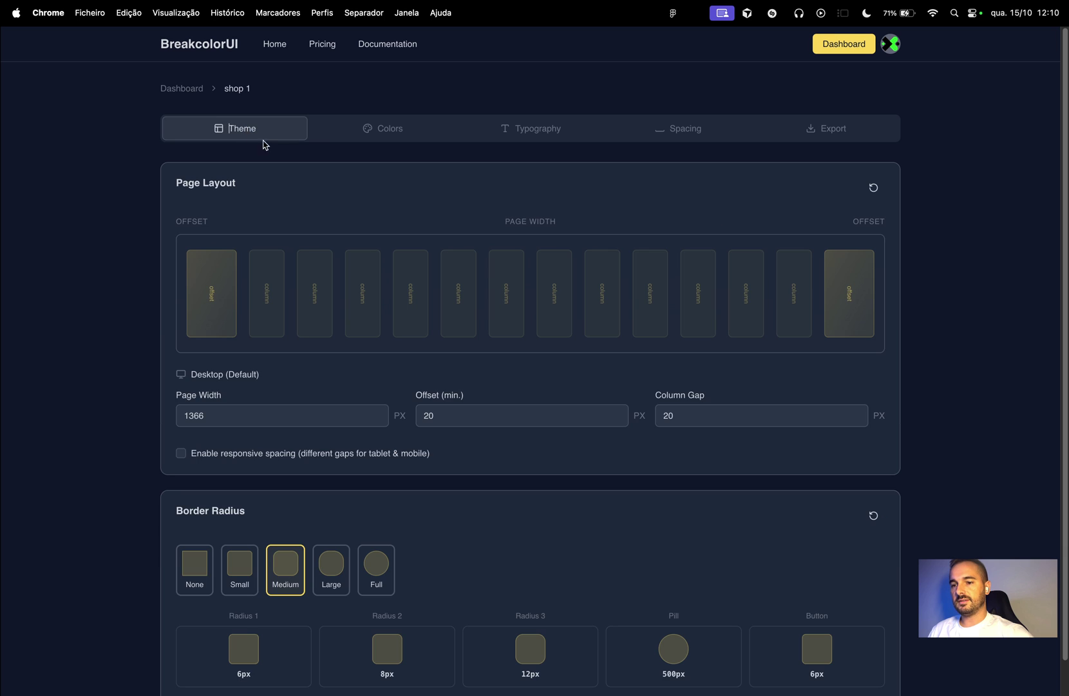
{"action": "left_click_drag", "start_coordinate": [176, 182], "coordinate": [269, 181]}
{"action": "scroll", "coordinate": [305, 275], "scroll_direction": "down", "scroll_amount": 2}
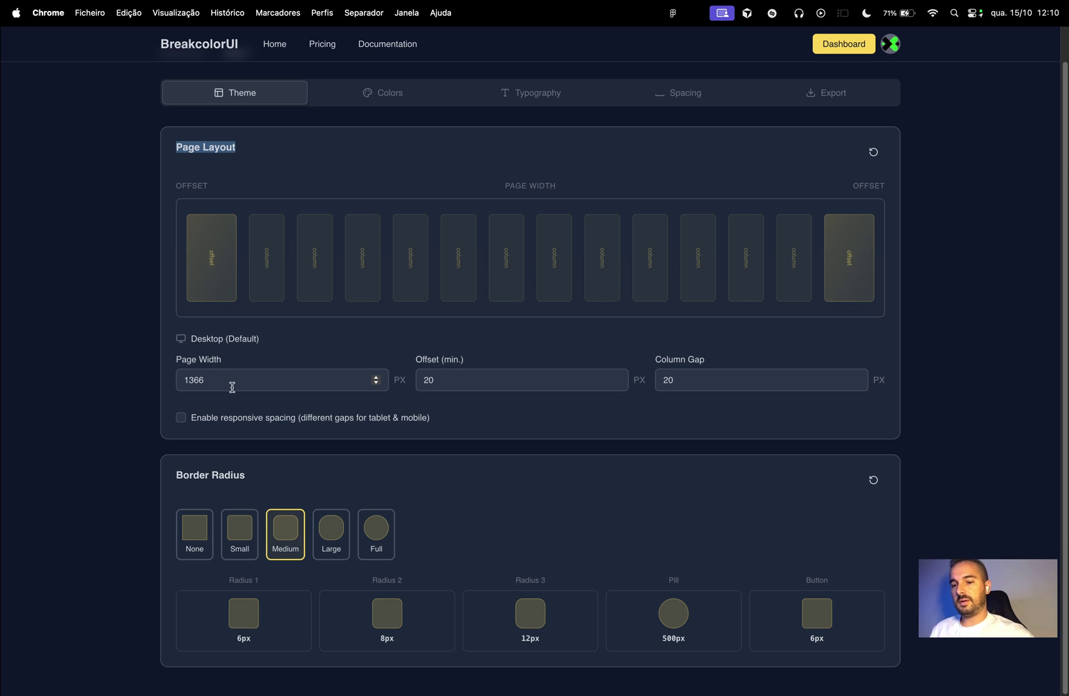
- Enable responsive spacing, leaving the 1366 Page Width unchanged
{"action": "left_click", "coordinate": [232, 380]}
{"action": "double_click", "coordinate": [234, 380]}
{"action": "left_click", "coordinate": [233, 379]}
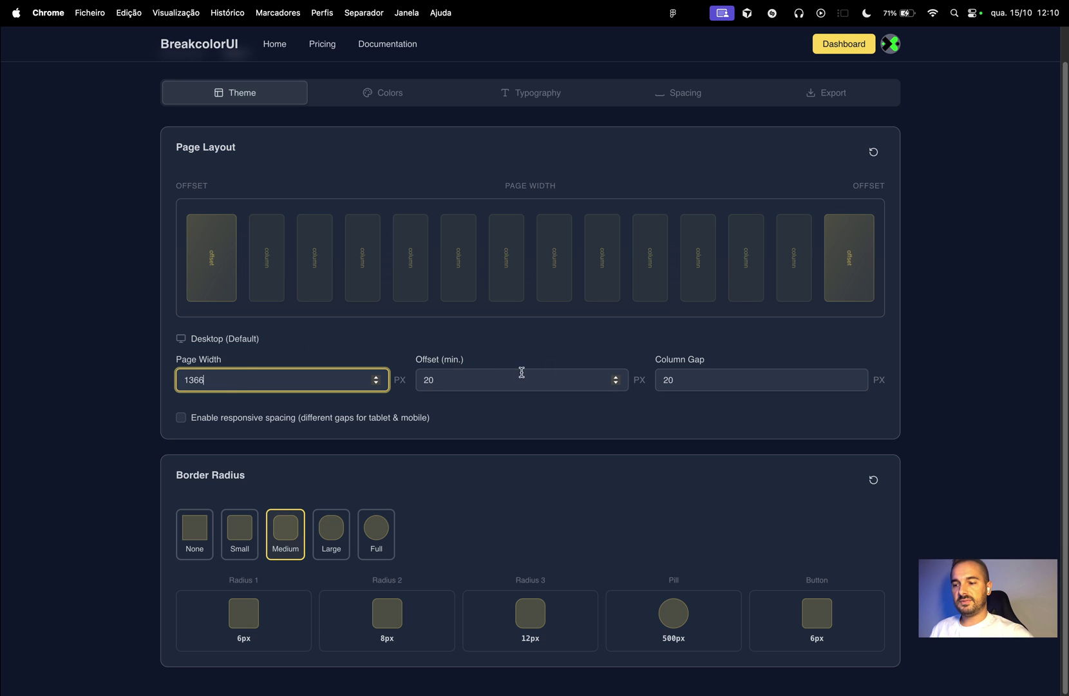
{"action": "left_click", "coordinate": [644, 344]}
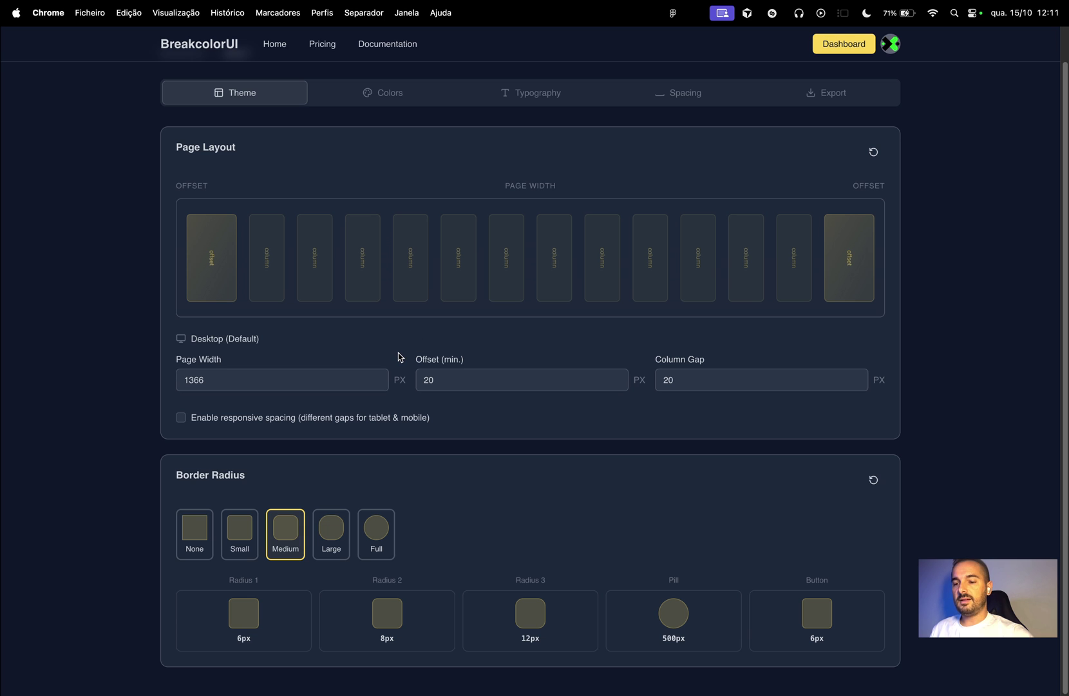
{"action": "left_click", "coordinate": [386, 420]}
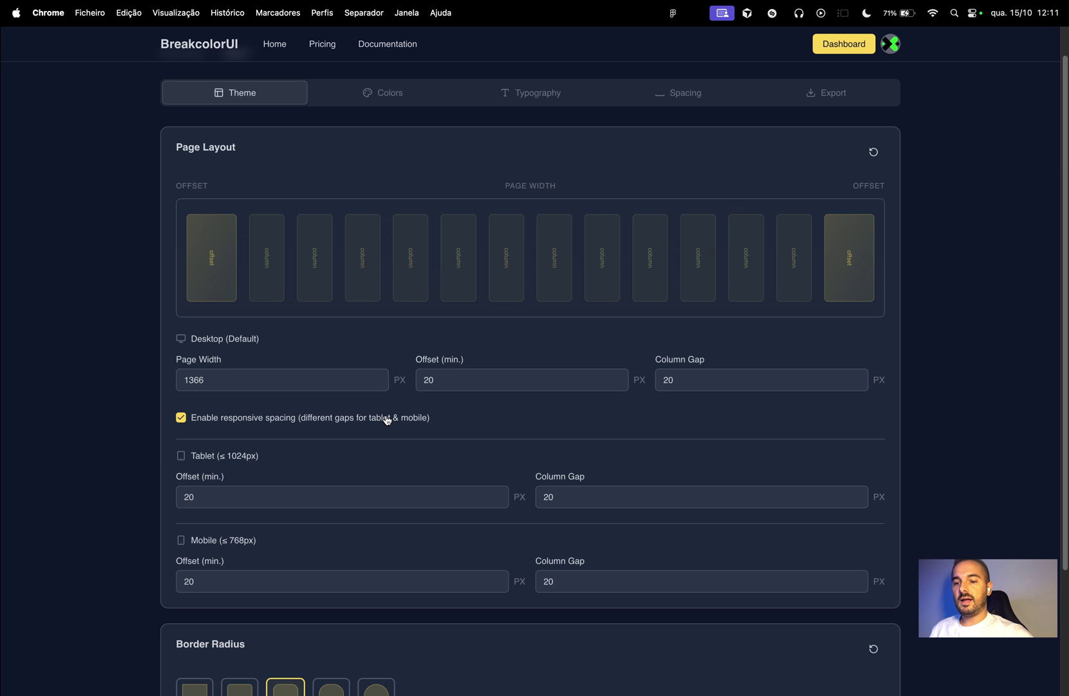
{"action": "scroll", "coordinate": [260, 453], "scroll_direction": "down", "scroll_amount": 3}
{"action": "scroll", "coordinate": [260, 453], "scroll_direction": "down", "scroll_amount": 1}
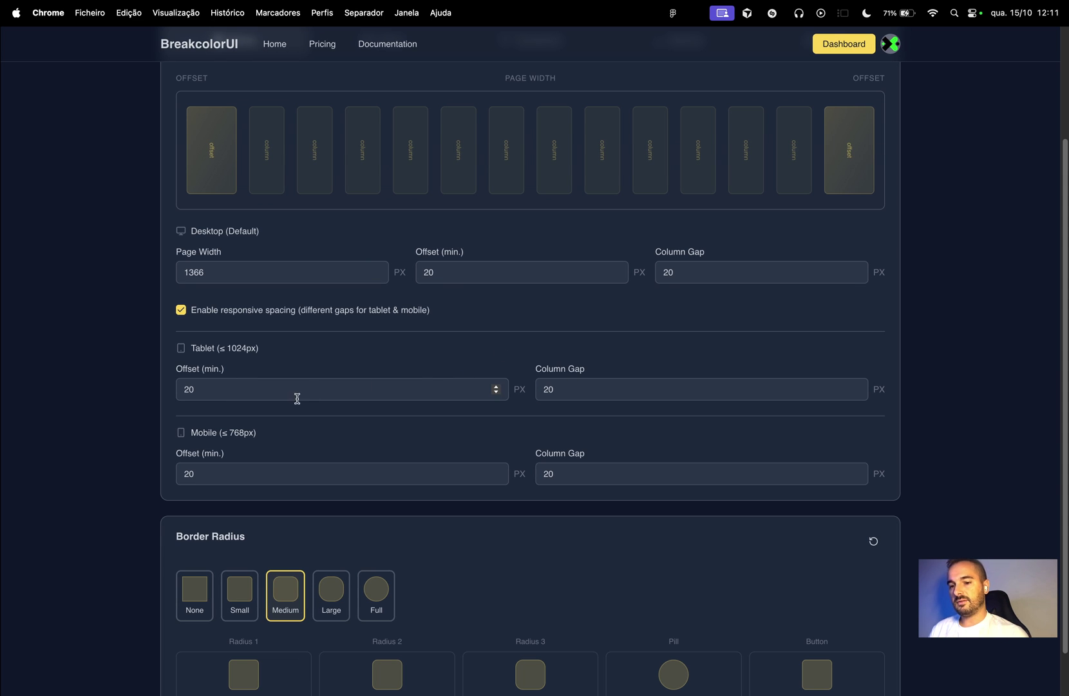
- Set the mobile offset to 10 px and save
{"action": "left_click", "coordinate": [268, 478]}
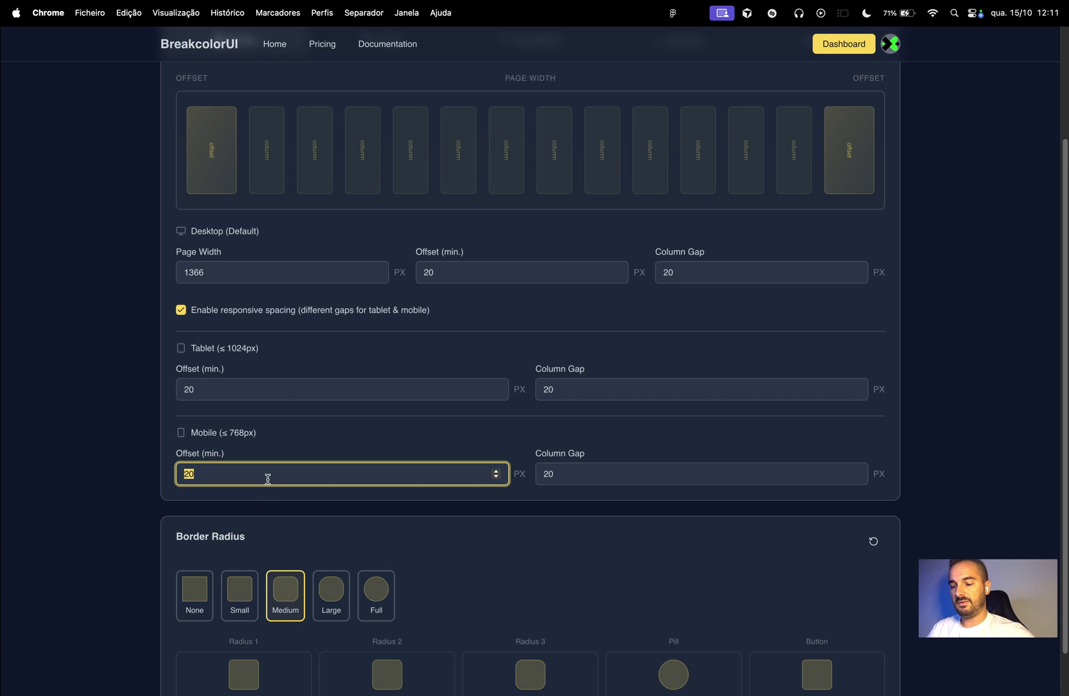
{"action": "type", "text": "1"}
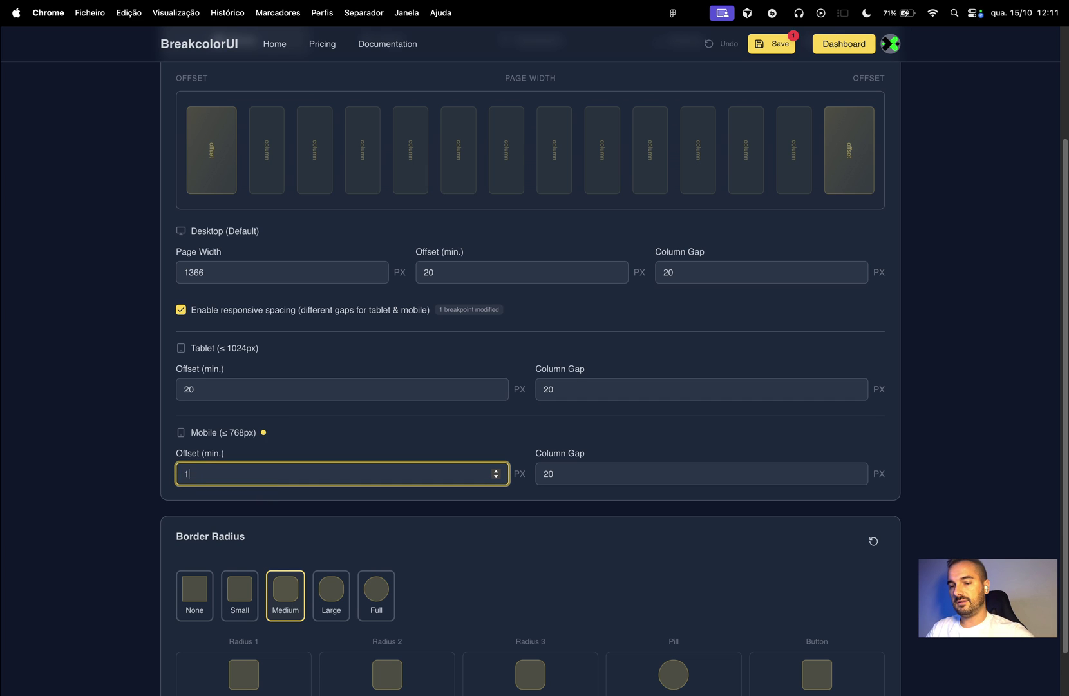
{"action": "left_click", "coordinate": [775, 46]}
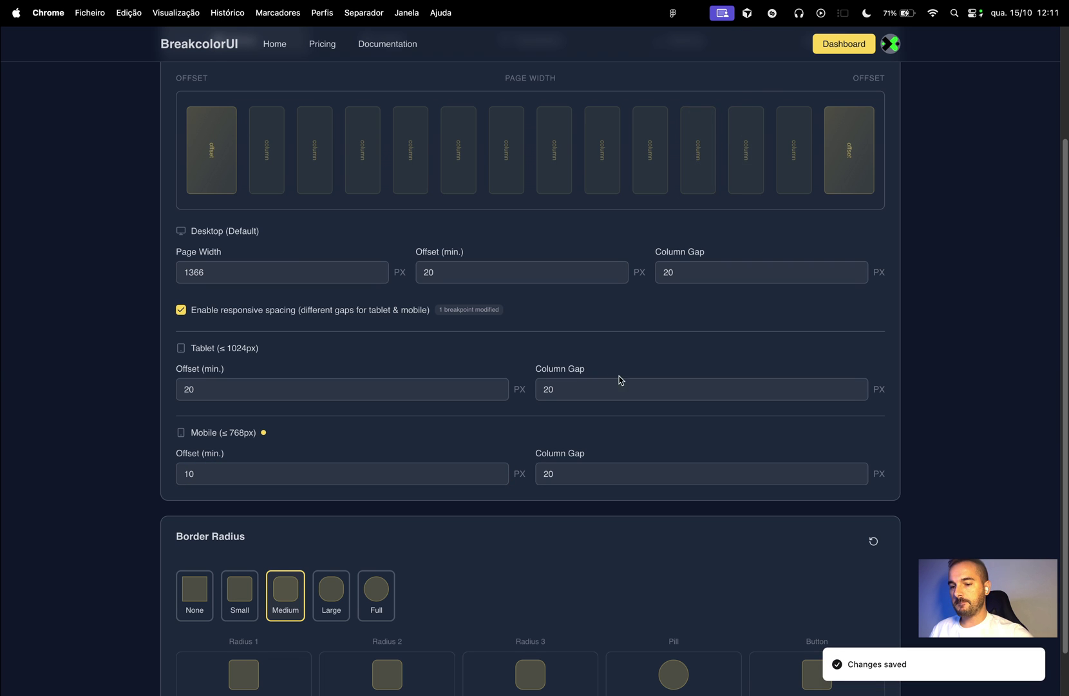
{"action": "scroll", "coordinate": [552, 456], "scroll_direction": "down", "scroll_amount": 2}
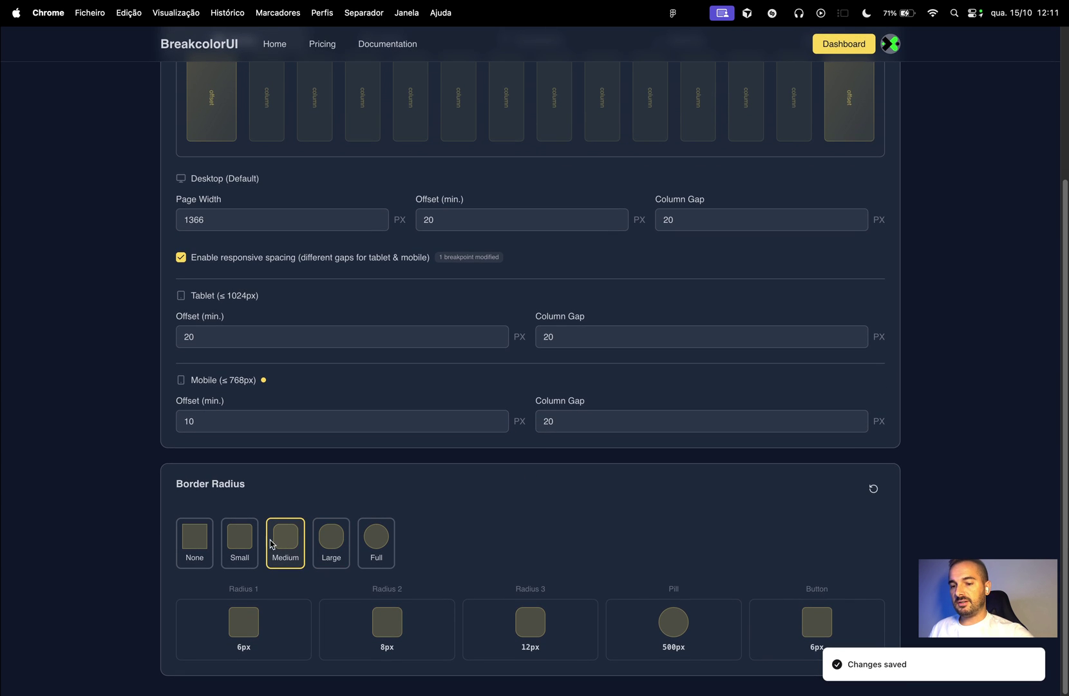
{"action": "left_click", "coordinate": [241, 545]}
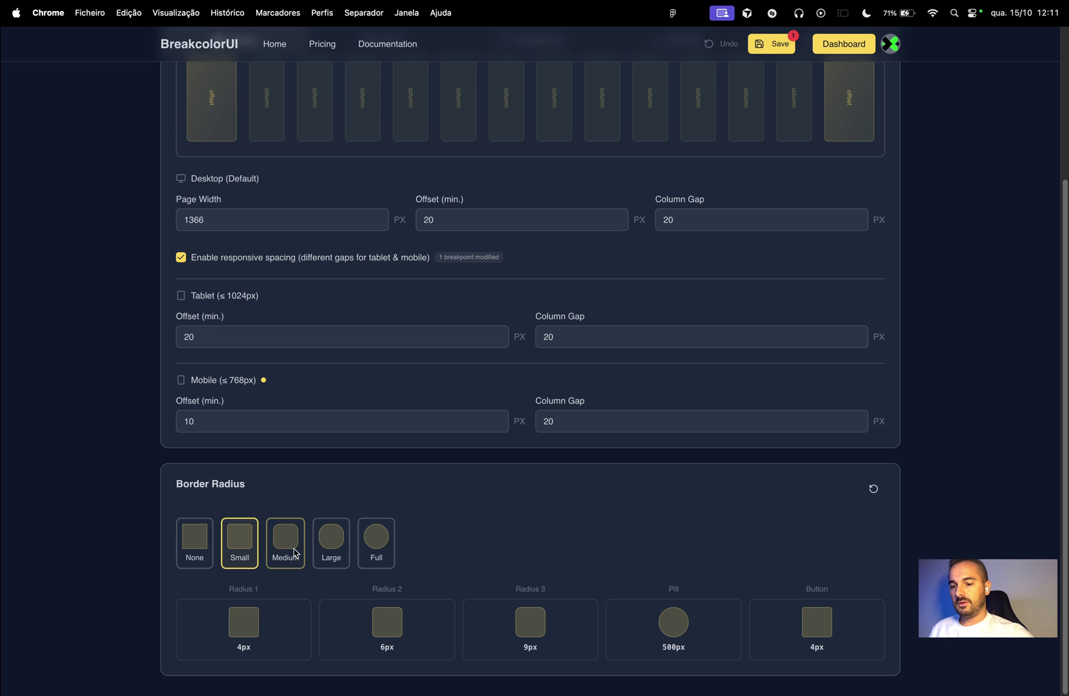
{"action": "left_click", "coordinate": [287, 546]}
{"action": "left_click", "coordinate": [328, 545]}
{"action": "left_click", "coordinate": [385, 550]}
{"action": "left_click_drag", "start_coordinate": [483, 638], "coordinate": [628, 628]}
{"action": "left_click", "coordinate": [295, 544]}
{"action": "scroll", "coordinate": [335, 548], "scroll_direction": "up", "scroll_amount": 3}
{"action": "left_click", "coordinate": [772, 44]}
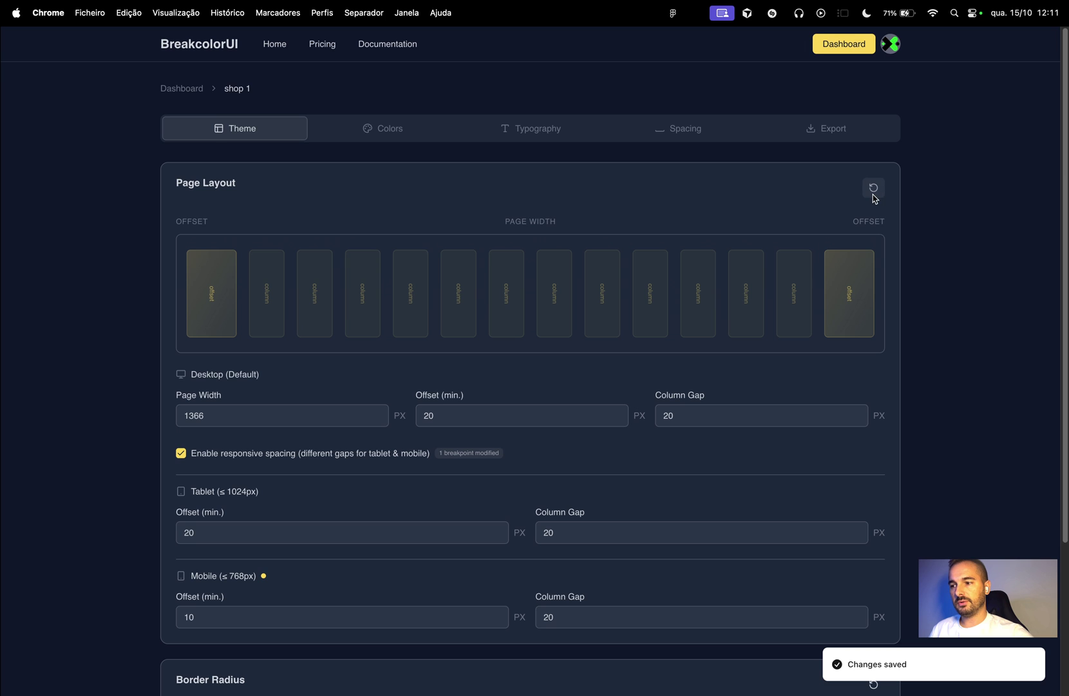
{"action": "scroll", "coordinate": [876, 199], "scroll_direction": "down", "scroll_amount": 1}
{"action": "scroll", "coordinate": [876, 191], "scroll_direction": "down", "scroll_amount": 1}
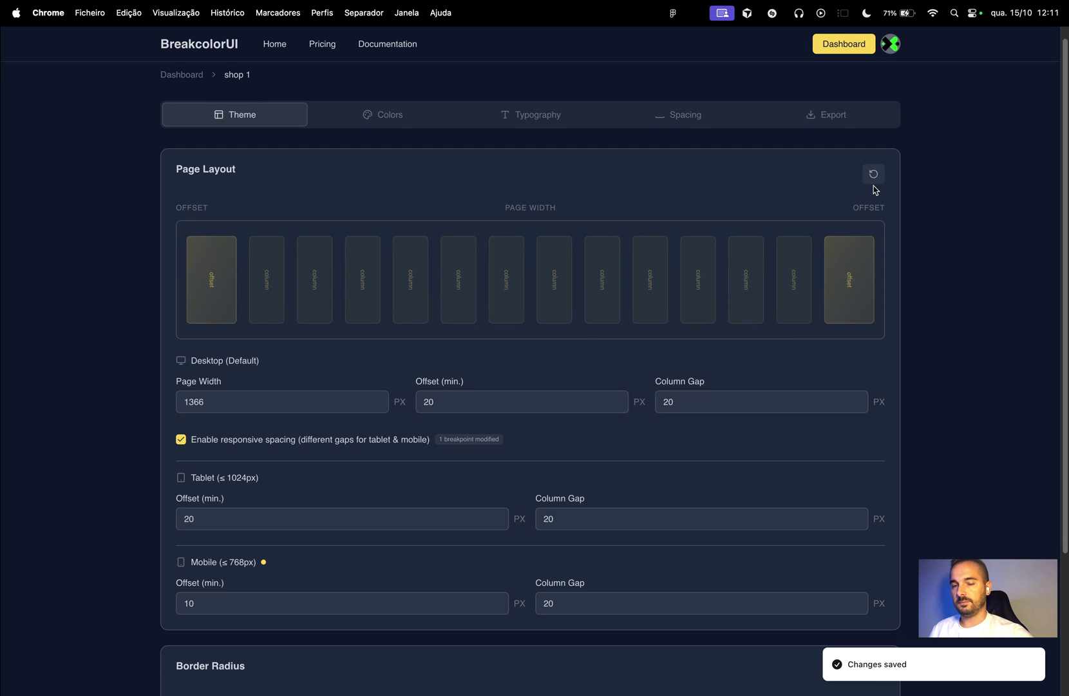
- Look over the Neutral Colors and Color Schemas sections, then return to Brand Colors
{"action": "left_click", "coordinate": [401, 121]}
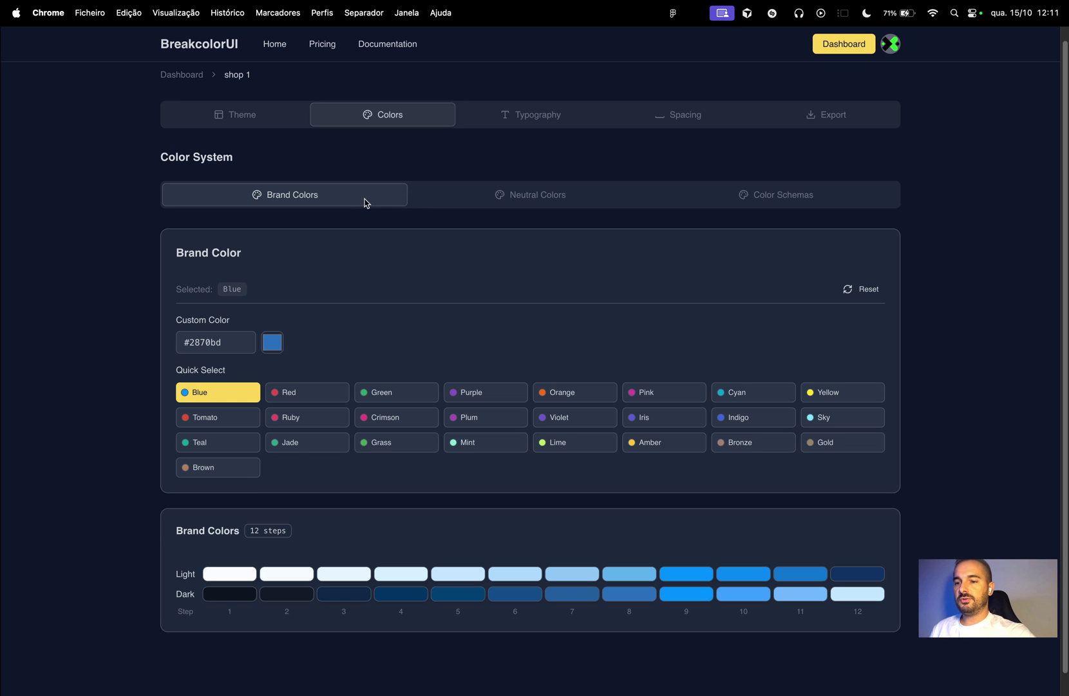
{"action": "left_click", "coordinate": [515, 199]}
{"action": "left_click", "coordinate": [773, 205]}
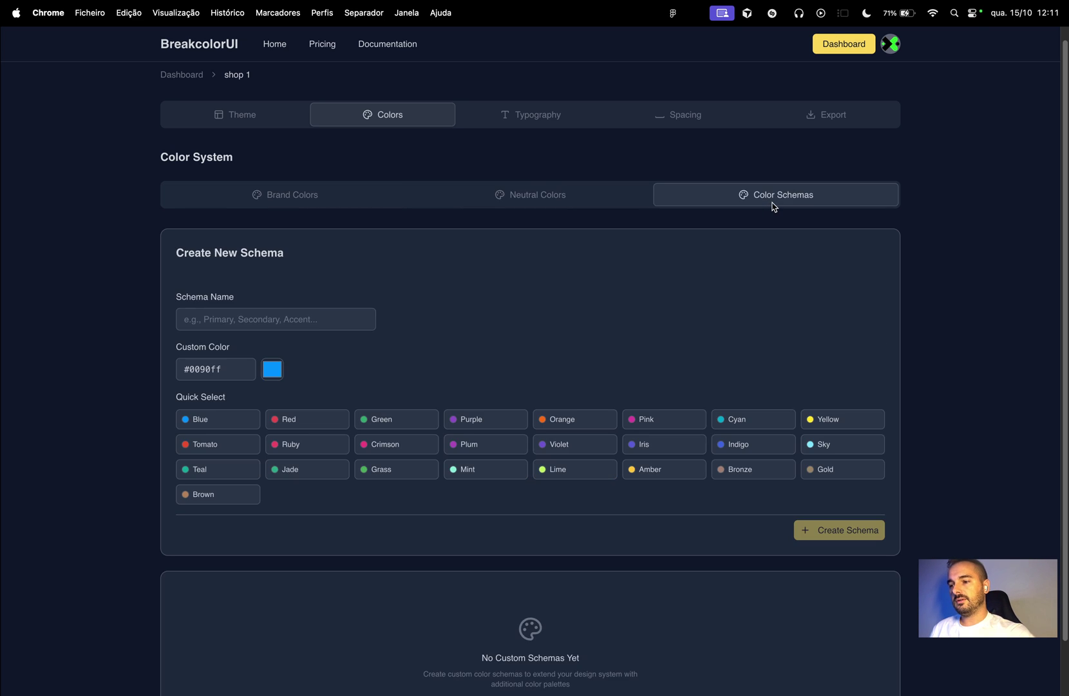
{"action": "left_click", "coordinate": [311, 205]}
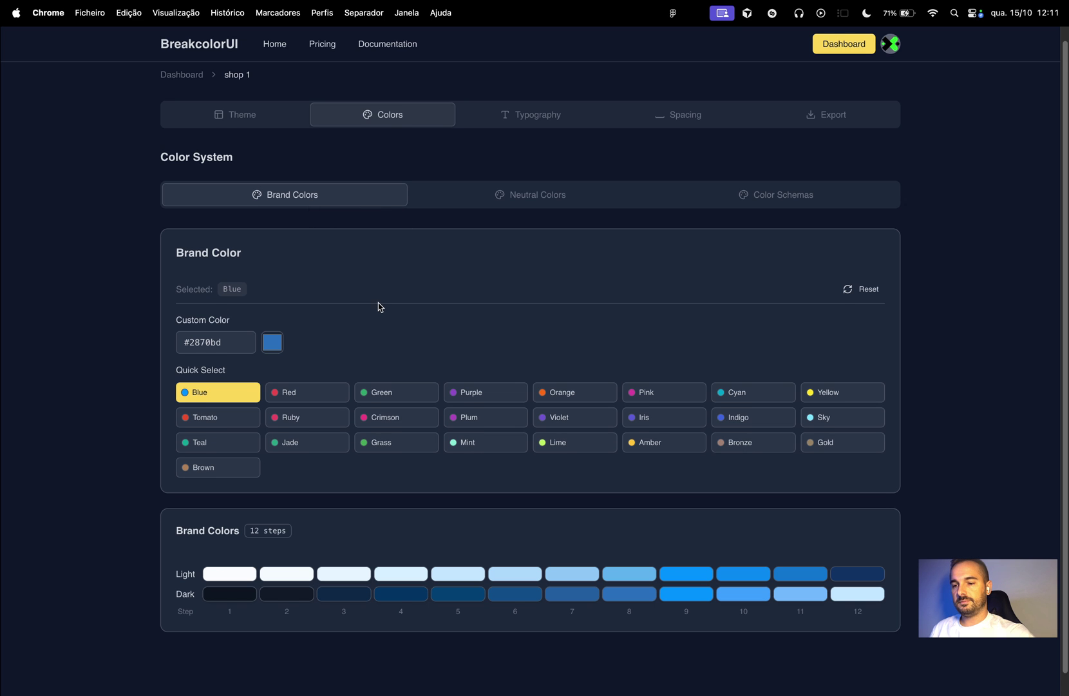
{"action": "scroll", "coordinate": [375, 313], "scroll_direction": "down", "scroll_amount": 1}
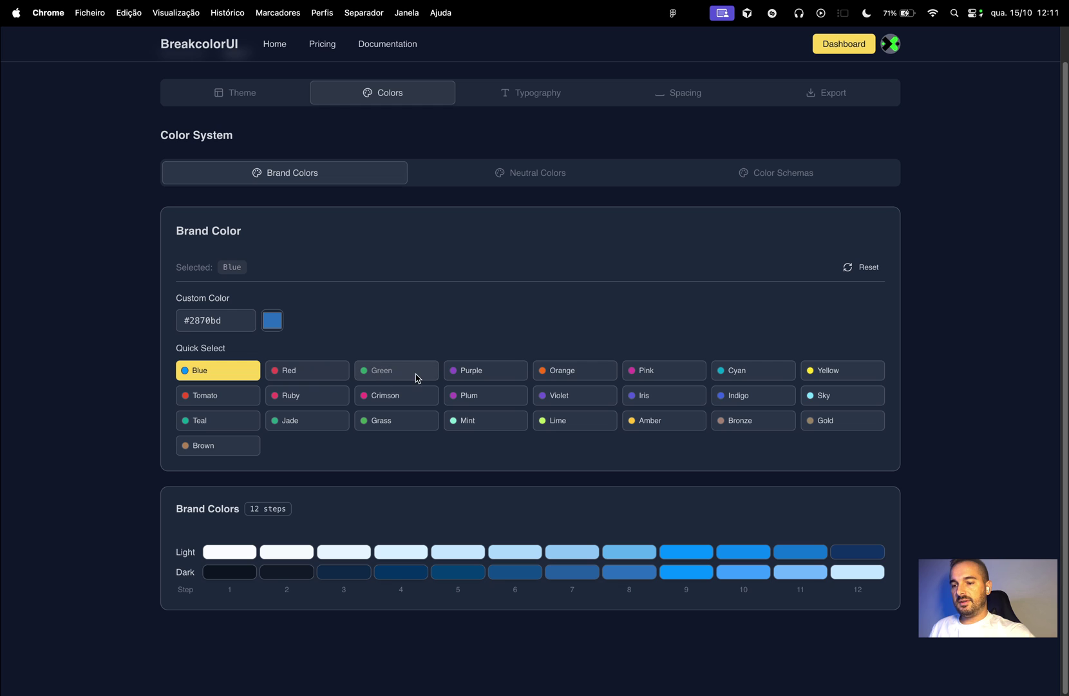
- Try Crimson, Plum, Violet, Orange, Pink, Cyan and Yellow brand colours, ending on Sky
{"action": "left_click", "coordinate": [419, 396]}
{"action": "left_click", "coordinate": [492, 399]}
{"action": "left_click", "coordinate": [571, 395]}
{"action": "left_click", "coordinate": [570, 370]}
{"action": "left_click", "coordinate": [658, 371]}
{"action": "left_click", "coordinate": [750, 371]}
{"action": "left_click", "coordinate": [805, 371]}
{"action": "left_click", "coordinate": [813, 395]}
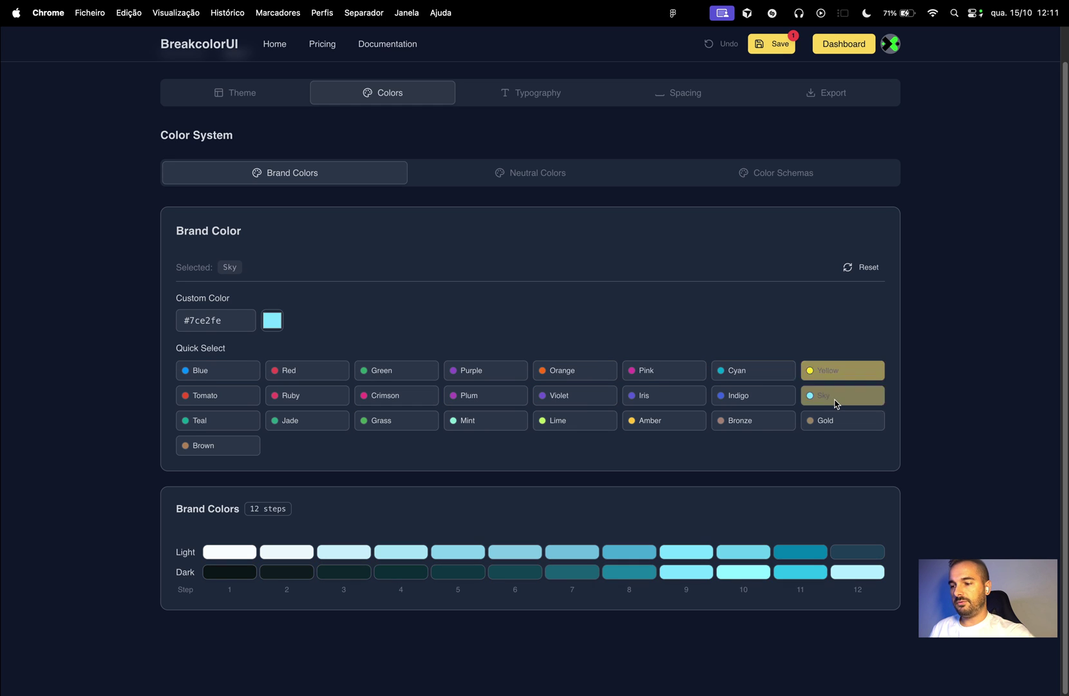
- Enter hex 000000 for the brand colour, then pick a dark red with the picker
{"action": "scroll", "coordinate": [241, 326], "scroll_direction": "up", "scroll_amount": 1}
{"action": "left_click", "coordinate": [242, 320]}
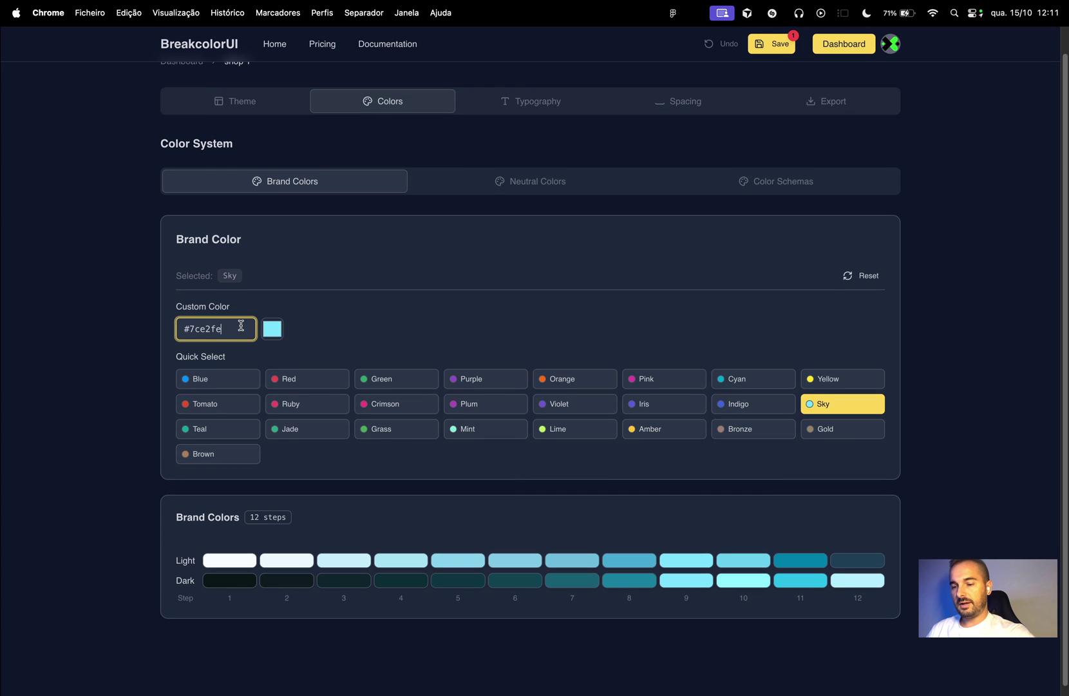
{"action": "key", "text": "BackSpace"}
{"action": "key", "text": "BackSpace"}
{"action": "type", "text": "000000"}
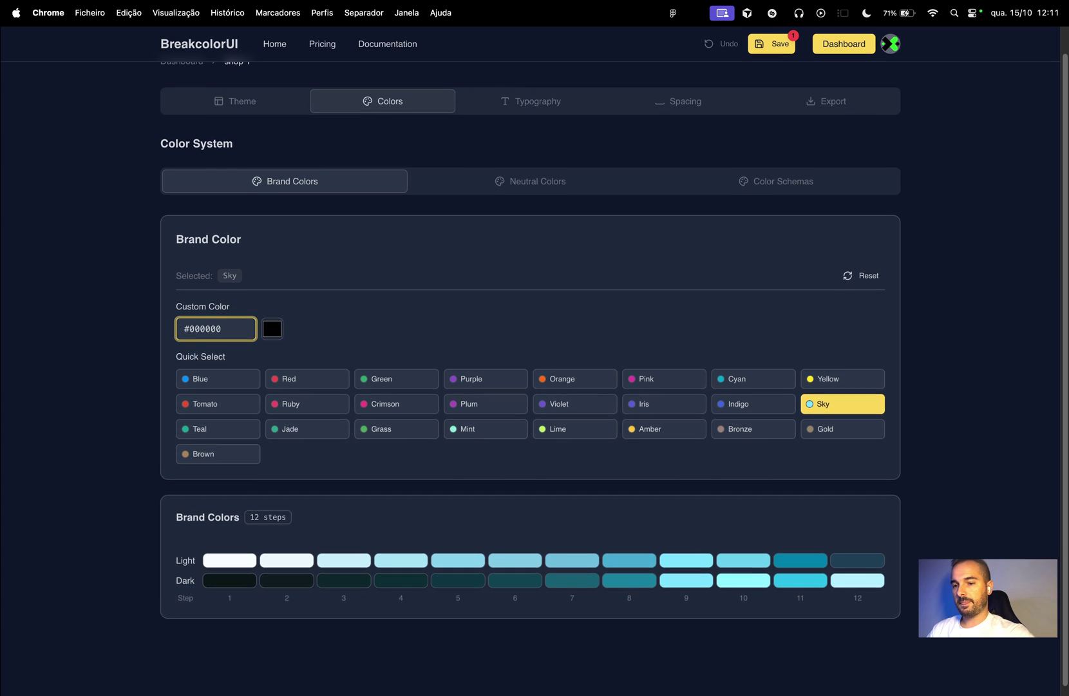
{"action": "left_click", "coordinate": [272, 329]}
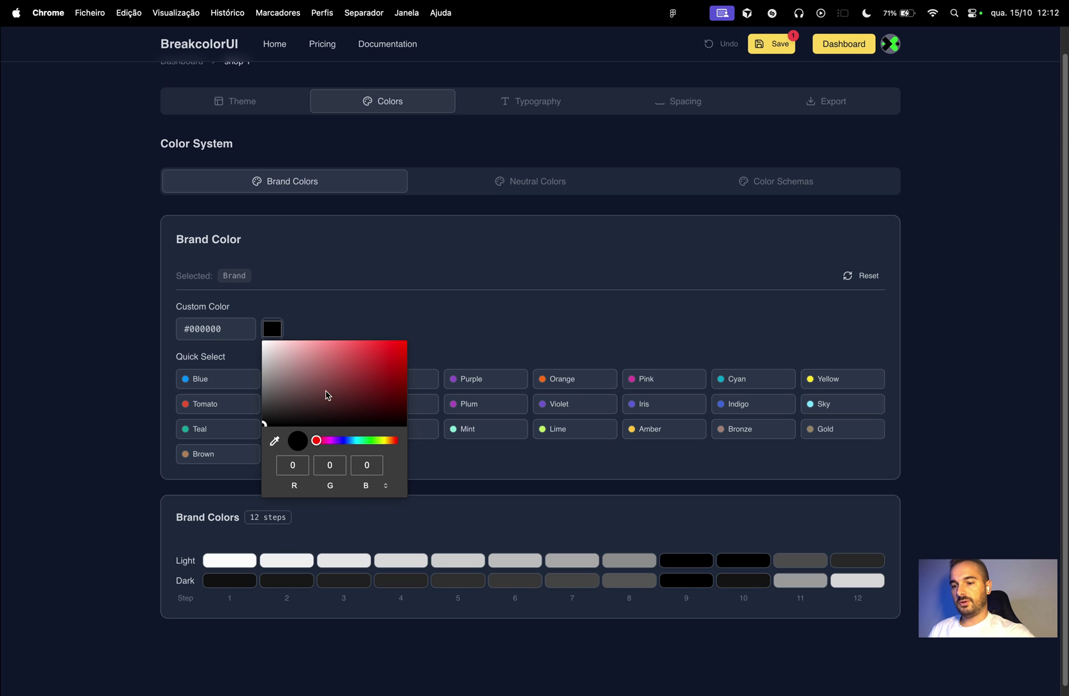
{"action": "left_click_drag", "start_coordinate": [334, 389], "coordinate": [356, 384]}
{"action": "left_click", "coordinate": [490, 313]}
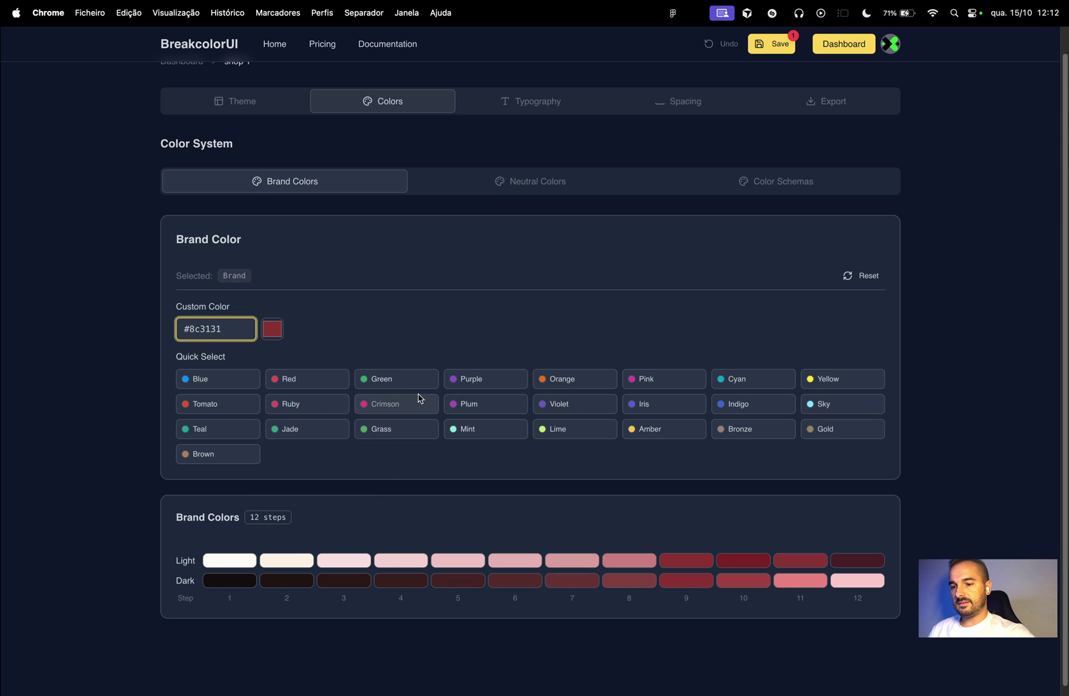
- Make Jade the brand colour, then try Sand for neutrals and reset to Gray
{"action": "left_click", "coordinate": [306, 430]}
{"action": "scroll", "coordinate": [709, 184], "scroll_direction": "down", "scroll_amount": 1}
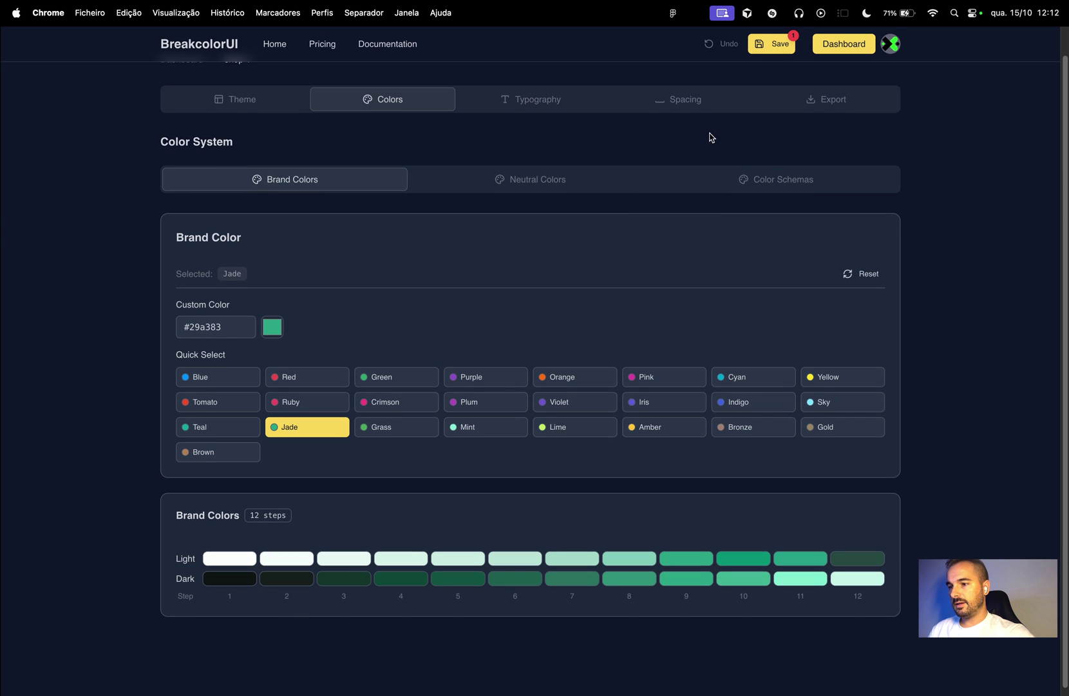
{"action": "scroll", "coordinate": [554, 238], "scroll_direction": "up", "scroll_amount": 1}
{"action": "left_click", "coordinate": [540, 210]}
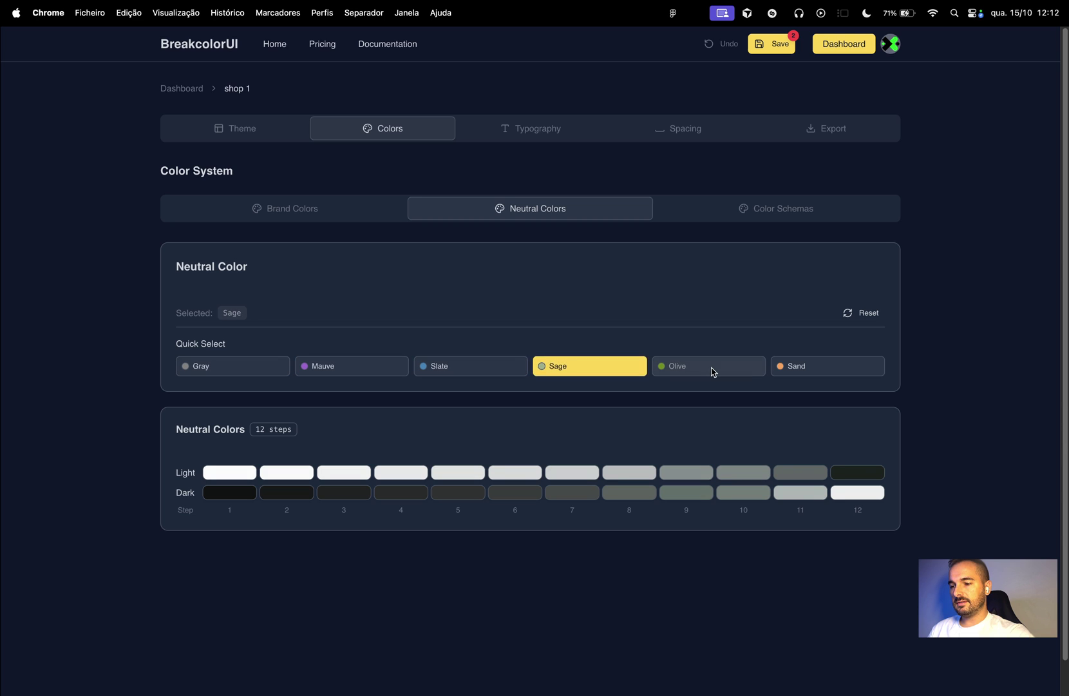
{"action": "left_click", "coordinate": [811, 371]}
{"action": "left_click", "coordinate": [854, 314]}
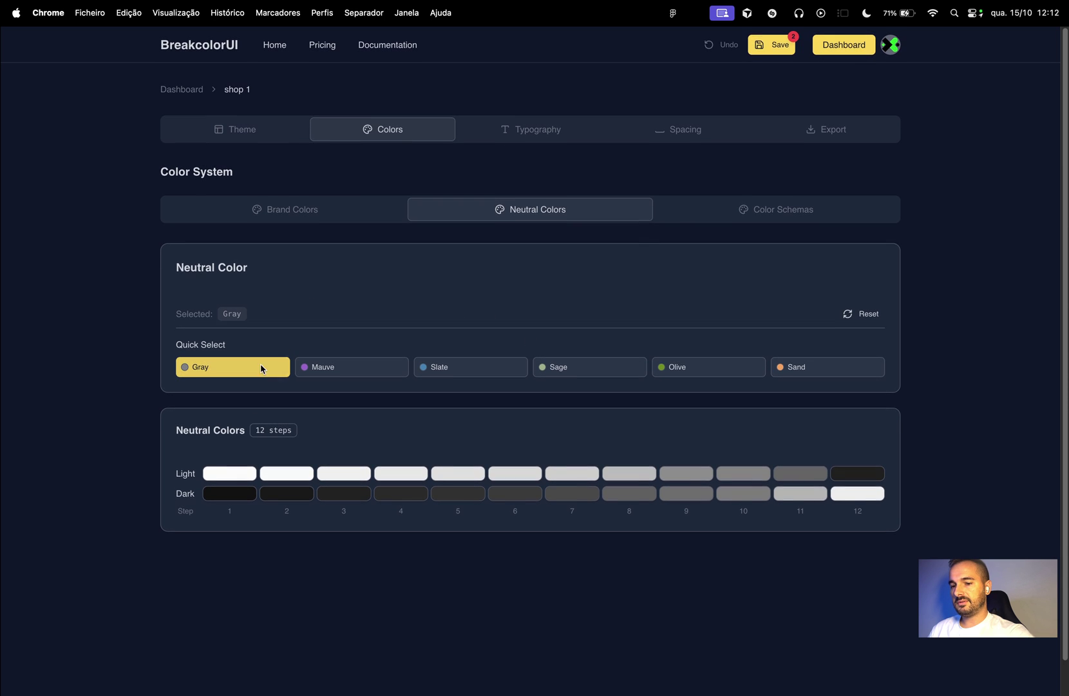
- Open the new colour schema form and name the schema 'sxsaxasx'
{"action": "left_click", "coordinate": [757, 210]}
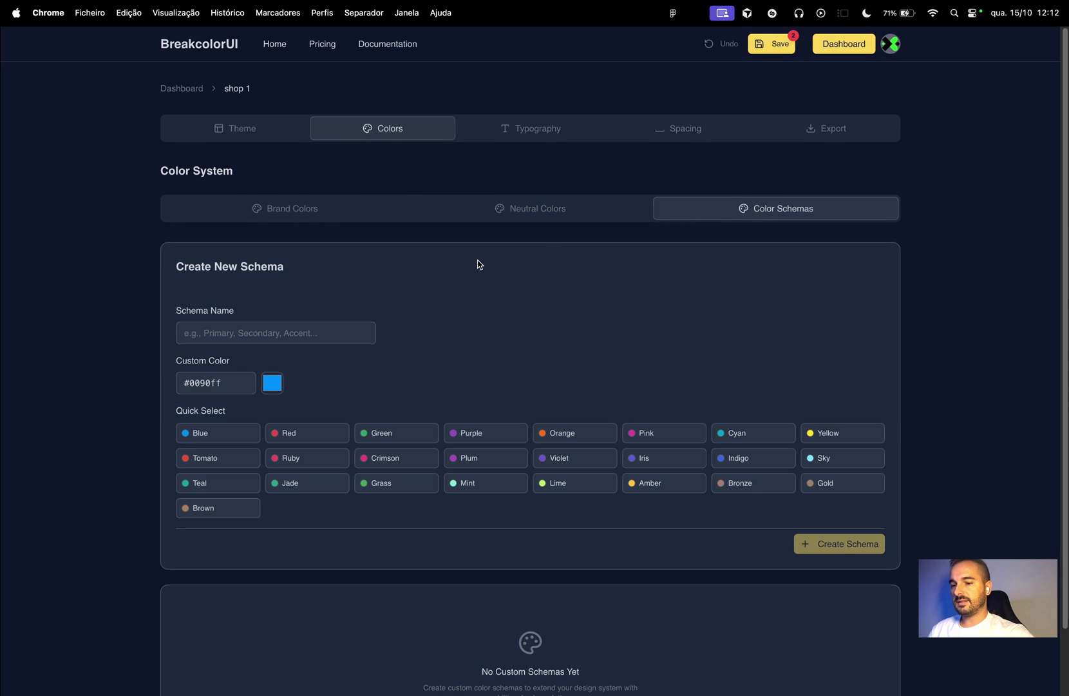
{"action": "scroll", "coordinate": [480, 271], "scroll_direction": "down", "scroll_amount": 3}
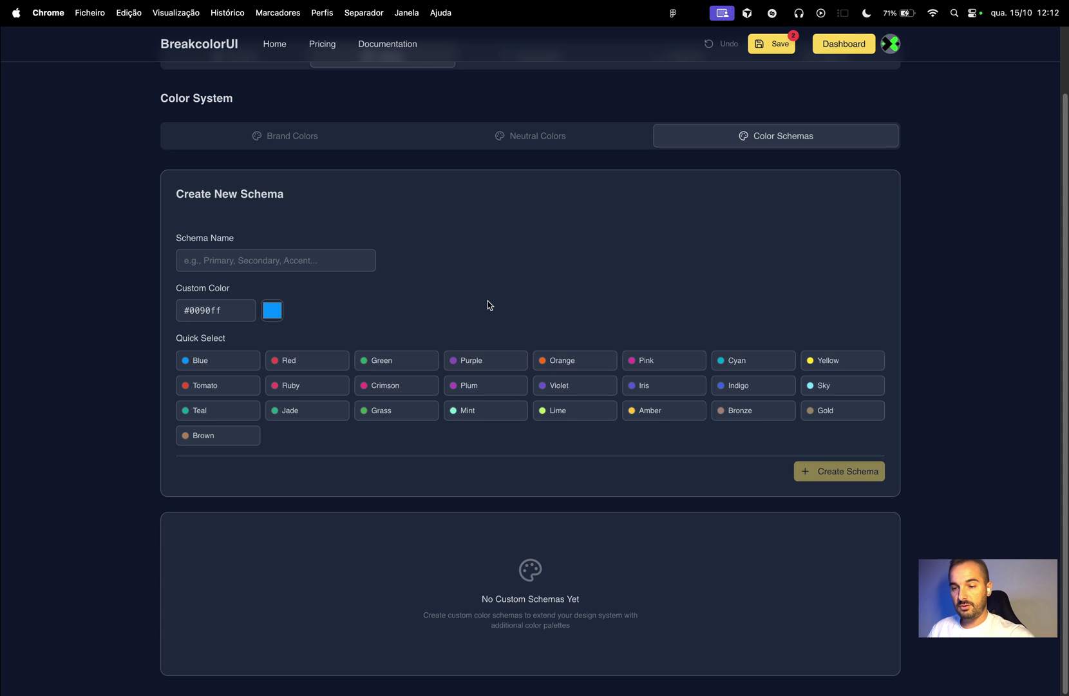
{"action": "scroll", "coordinate": [515, 335], "scroll_direction": "up", "scroll_amount": 1}
{"action": "left_click", "coordinate": [303, 271]}
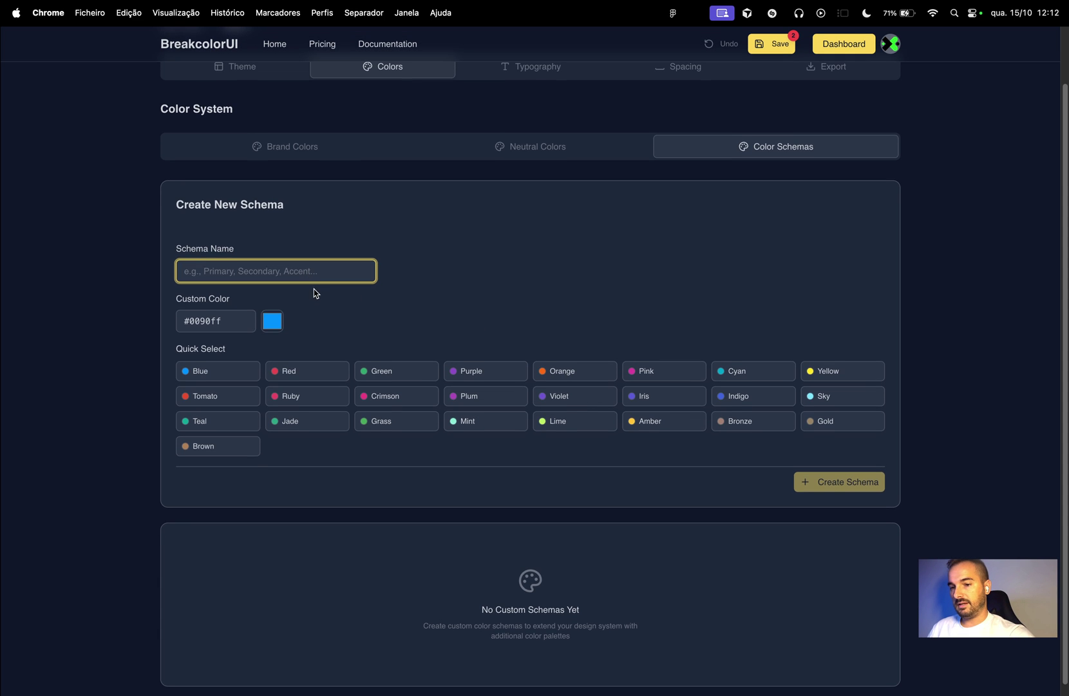
{"action": "type", "text": "sxsaxasx"}
- Experiment with the schema's hex value and picker, then choose Yellow (#e2bb36)
{"action": "left_click", "coordinate": [232, 323]}
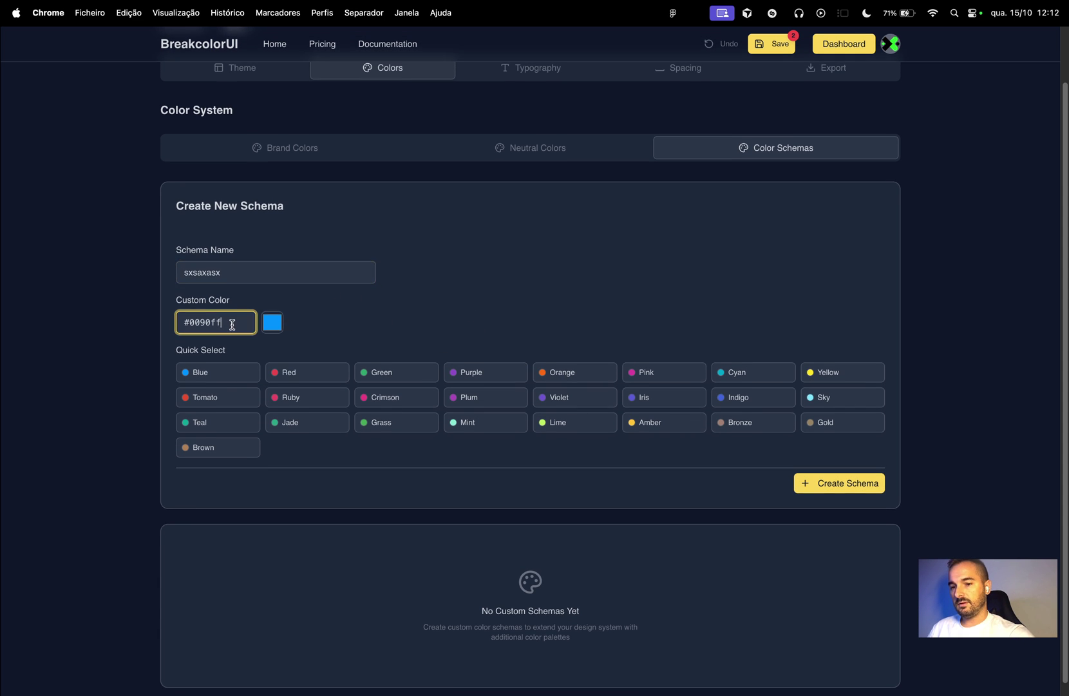
{"action": "type", "text": "asx"}
{"action": "key", "text": "BackSpace"}
{"action": "key", "text": "BackSpace"}
{"action": "key", "text": "BackSpace"}
{"action": "key", "text": "BackSpace"}
{"action": "key", "text": "BackSpace"}
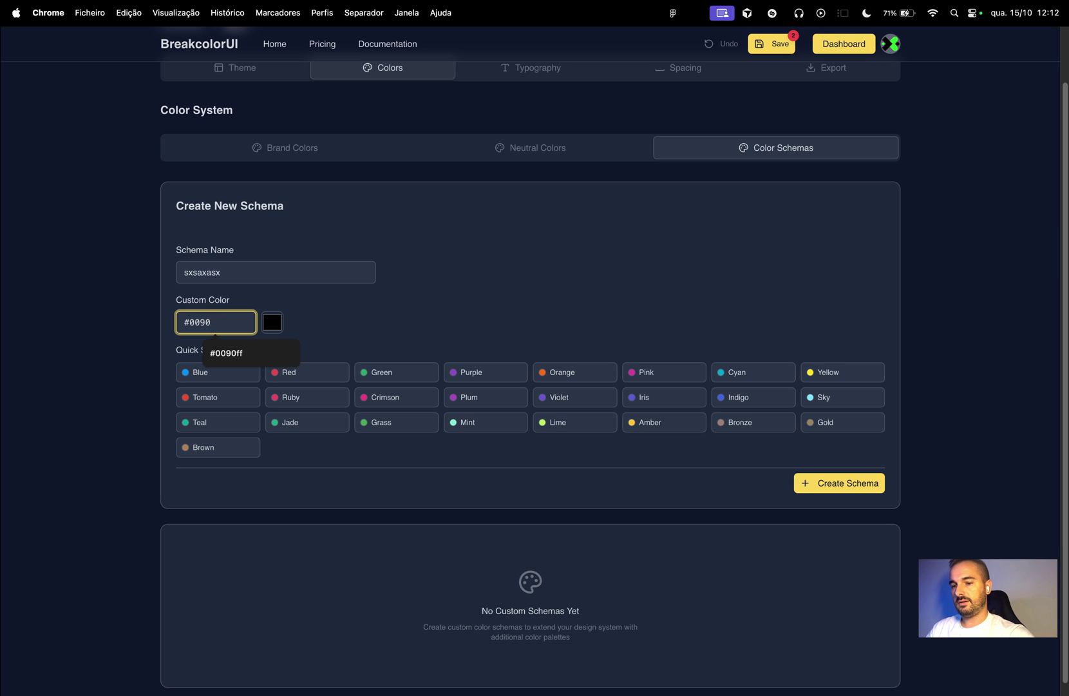
{"action": "left_click", "coordinate": [272, 322]}
{"action": "left_click_drag", "start_coordinate": [312, 360], "coordinate": [407, 349]}
{"action": "left_click", "coordinate": [463, 318]}
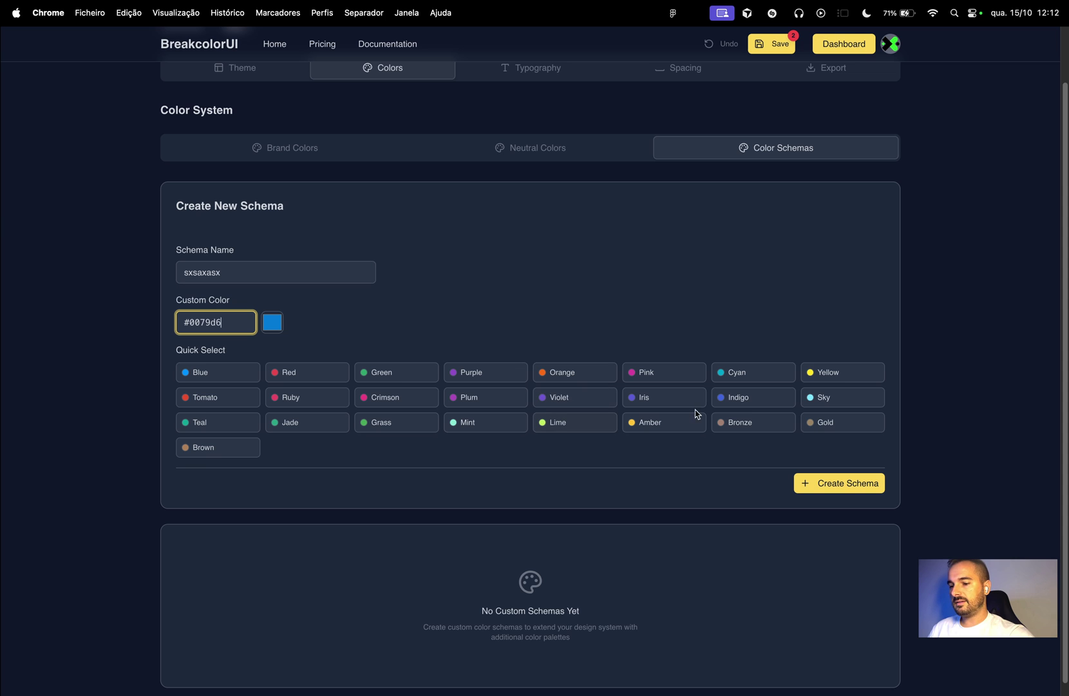
{"action": "left_click", "coordinate": [835, 374]}
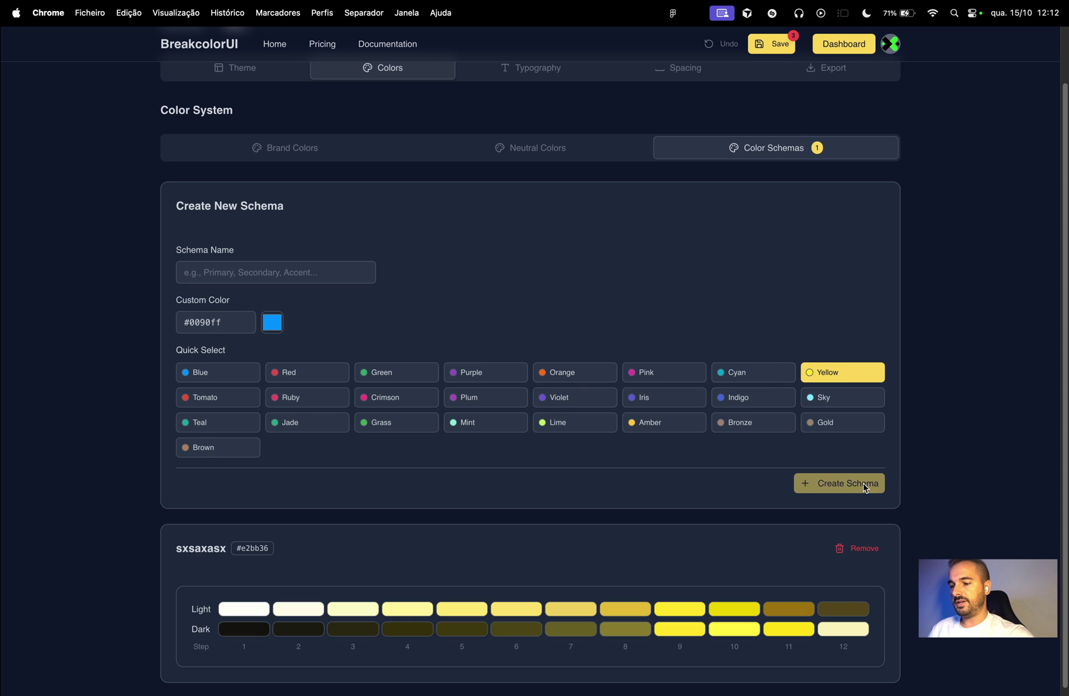
- Open Typography and preview the type scale samples
{"action": "scroll", "coordinate": [659, 317], "scroll_direction": "up", "scroll_amount": 2}
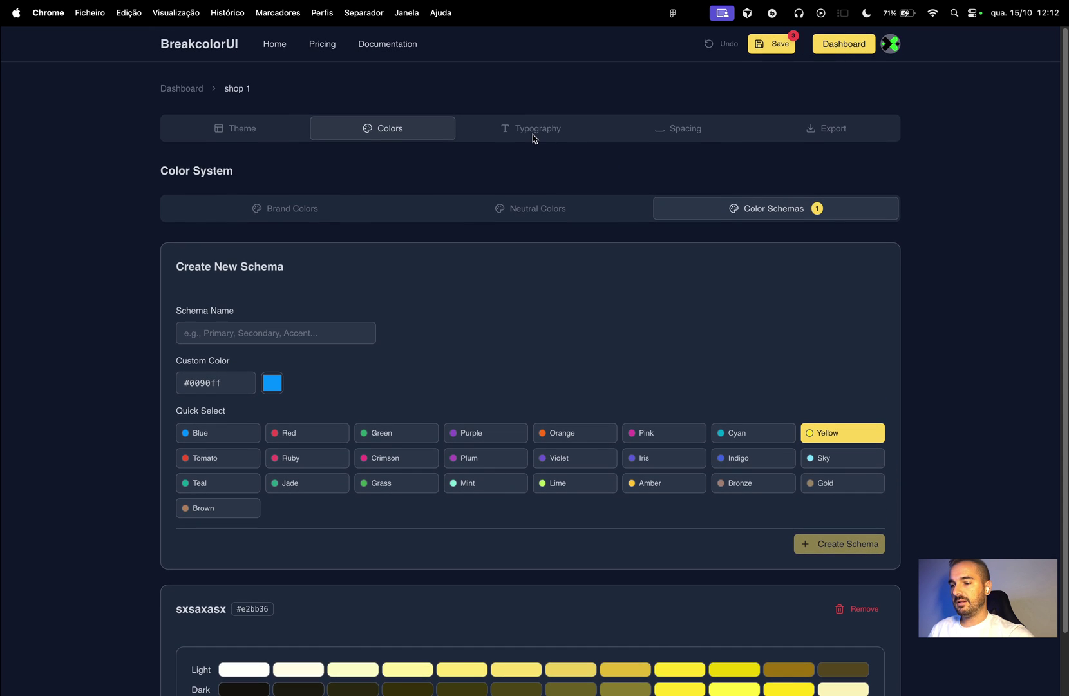
{"action": "left_click", "coordinate": [534, 138]}
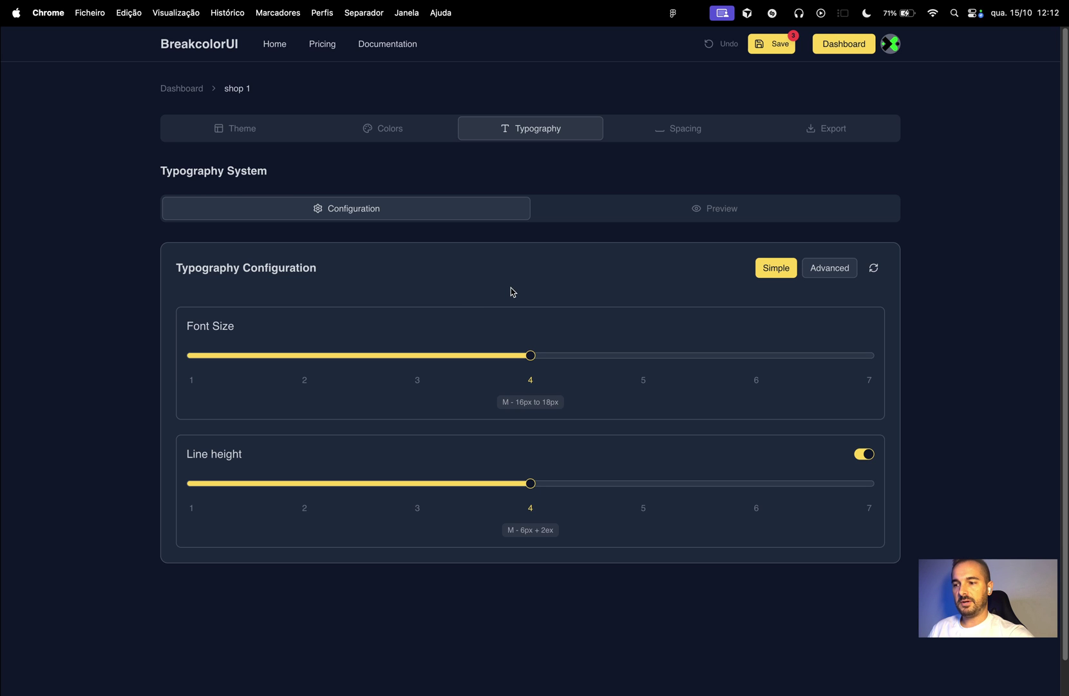
{"action": "left_click", "coordinate": [703, 218]}
{"action": "scroll", "coordinate": [581, 346], "scroll_direction": "down", "scroll_amount": 8}
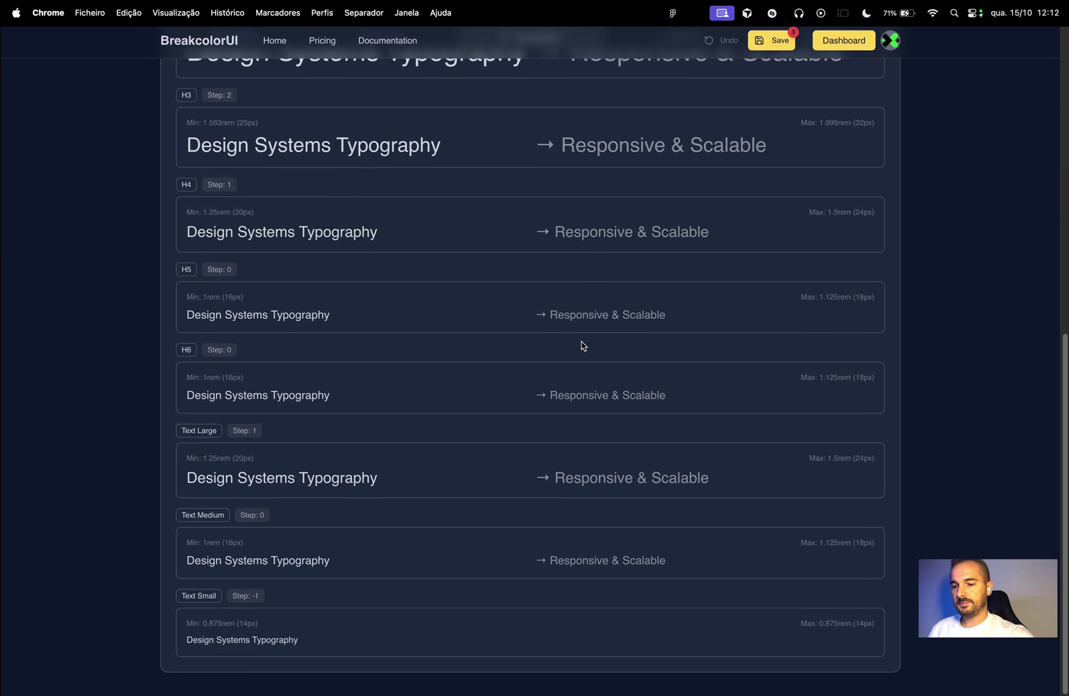
{"action": "scroll", "coordinate": [581, 344], "scroll_direction": "up", "scroll_amount": 10}
- Raise the font size scale to step 7, preview it, then set it back to step 4
{"action": "left_click", "coordinate": [375, 215]}
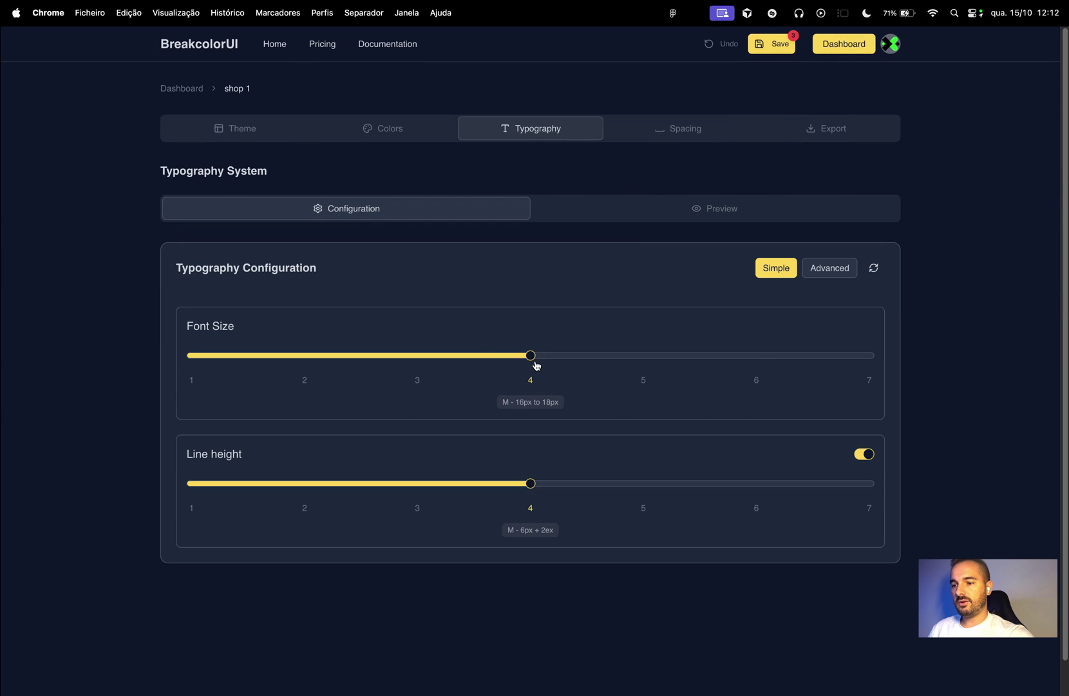
{"action": "left_click_drag", "start_coordinate": [535, 365], "coordinate": [842, 380]}
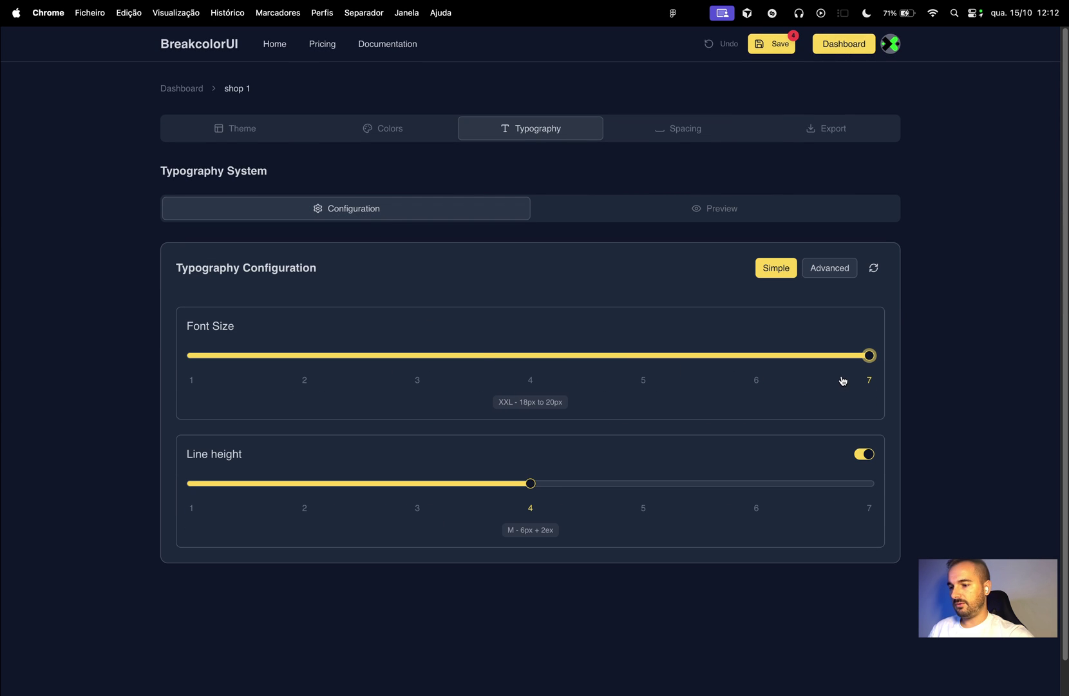
{"action": "left_click", "coordinate": [714, 209]}
{"action": "scroll", "coordinate": [282, 395], "scroll_direction": "down", "scroll_amount": 2}
{"action": "scroll", "coordinate": [282, 394], "scroll_direction": "up", "scroll_amount": 1}
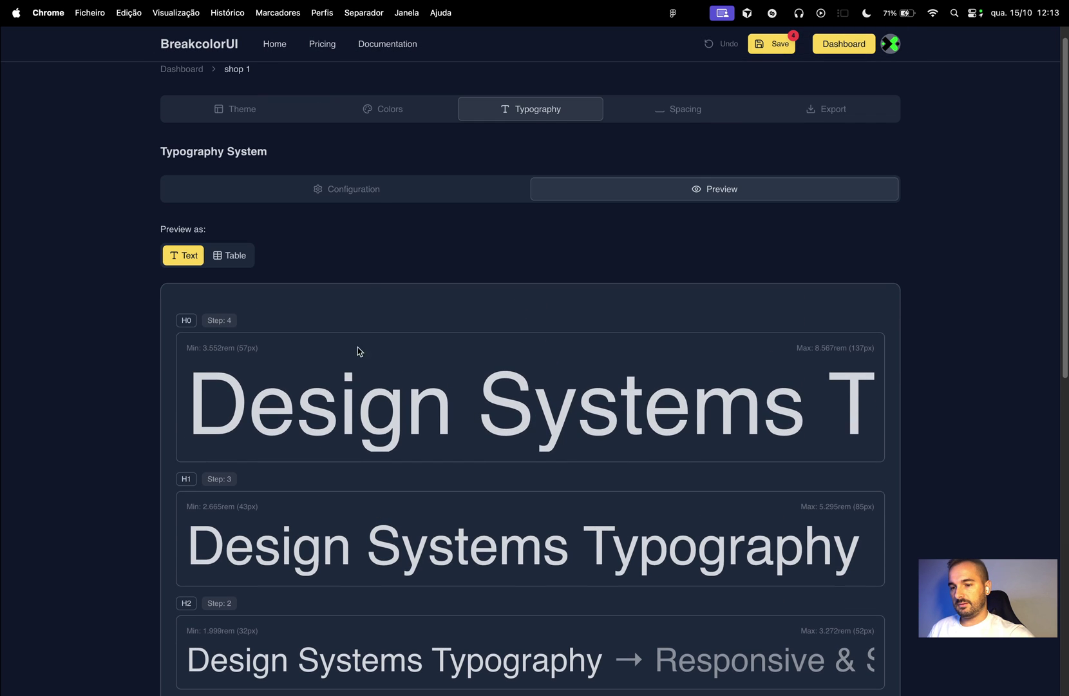
{"action": "left_click", "coordinate": [377, 197]}
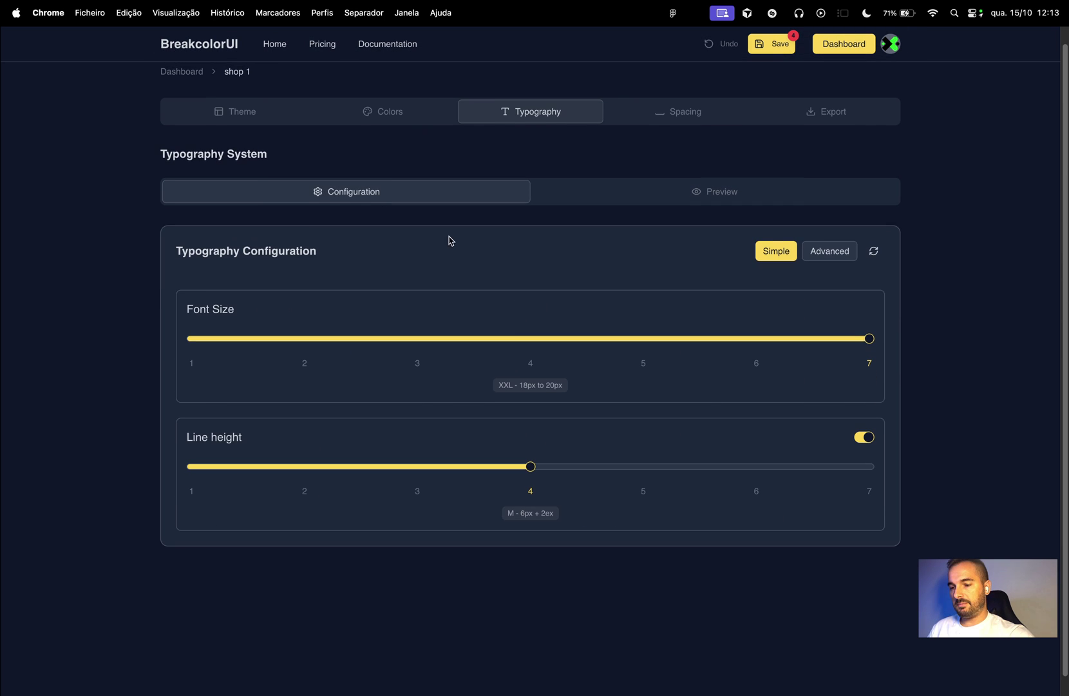
{"action": "left_click", "coordinate": [533, 340]}
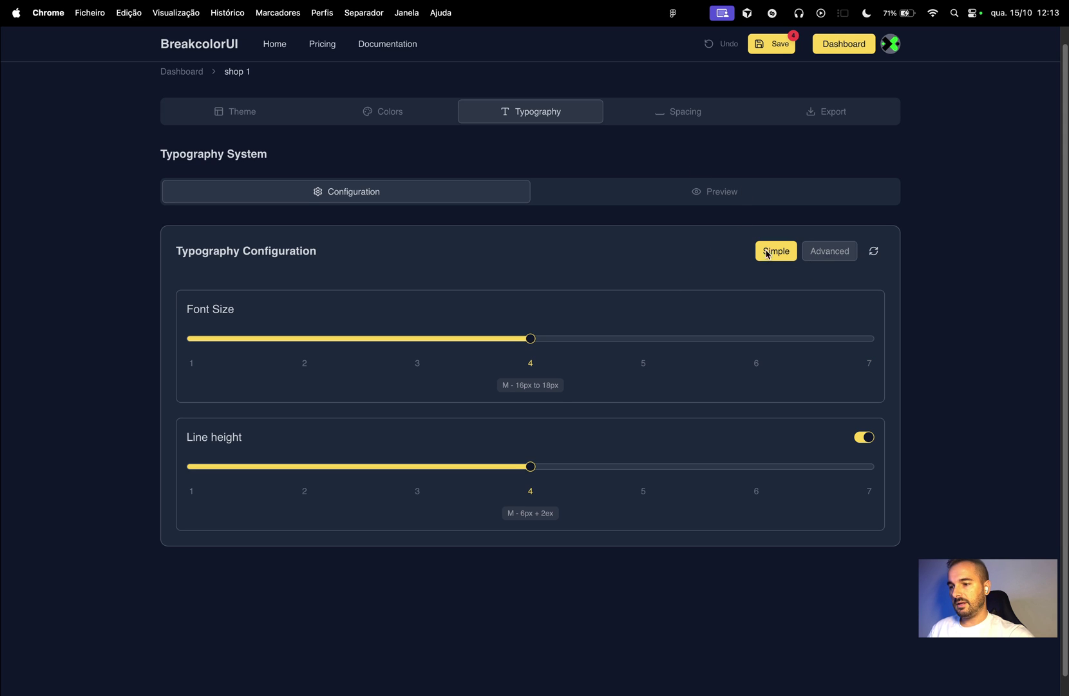
- In advanced typography, set min viewport scale to 1.200 (Minor Third) and min font size 14
{"action": "left_click", "coordinate": [831, 252]}
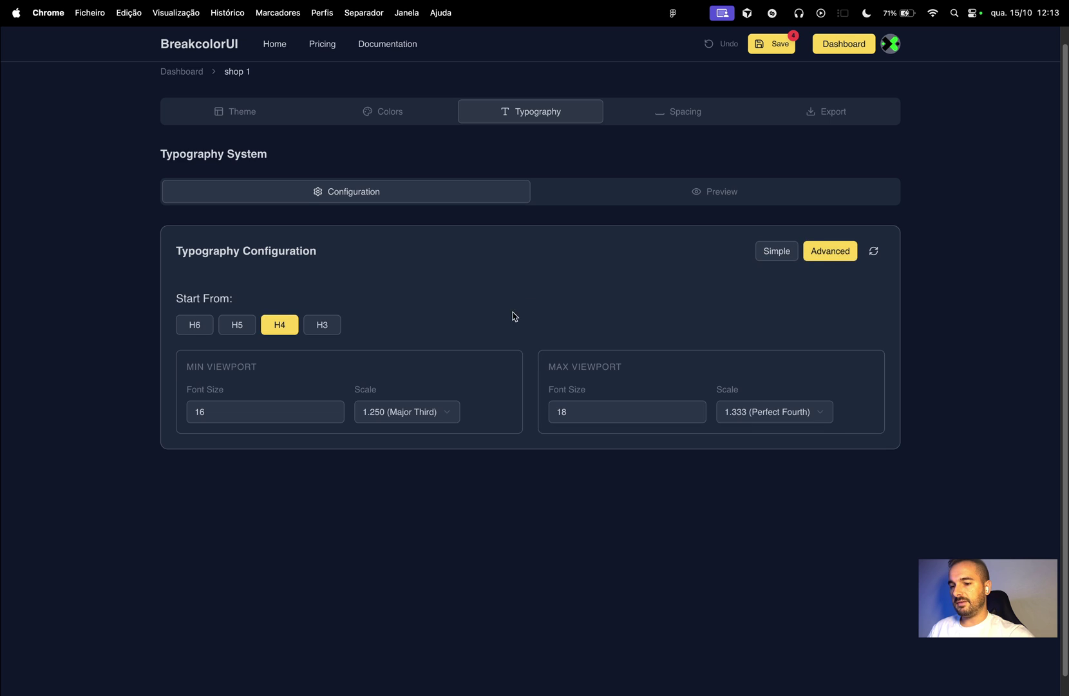
{"action": "scroll", "coordinate": [483, 341], "scroll_direction": "down", "scroll_amount": 1}
{"action": "left_click", "coordinate": [445, 399]}
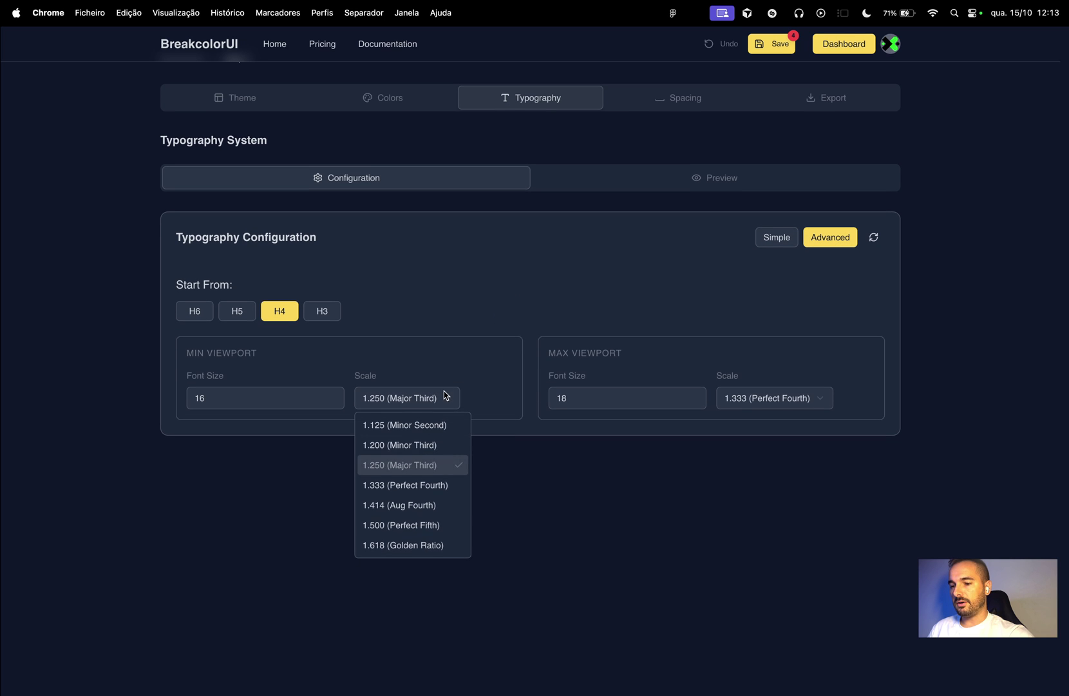
{"action": "left_click", "coordinate": [425, 444]}
{"action": "left_click", "coordinate": [279, 389]}
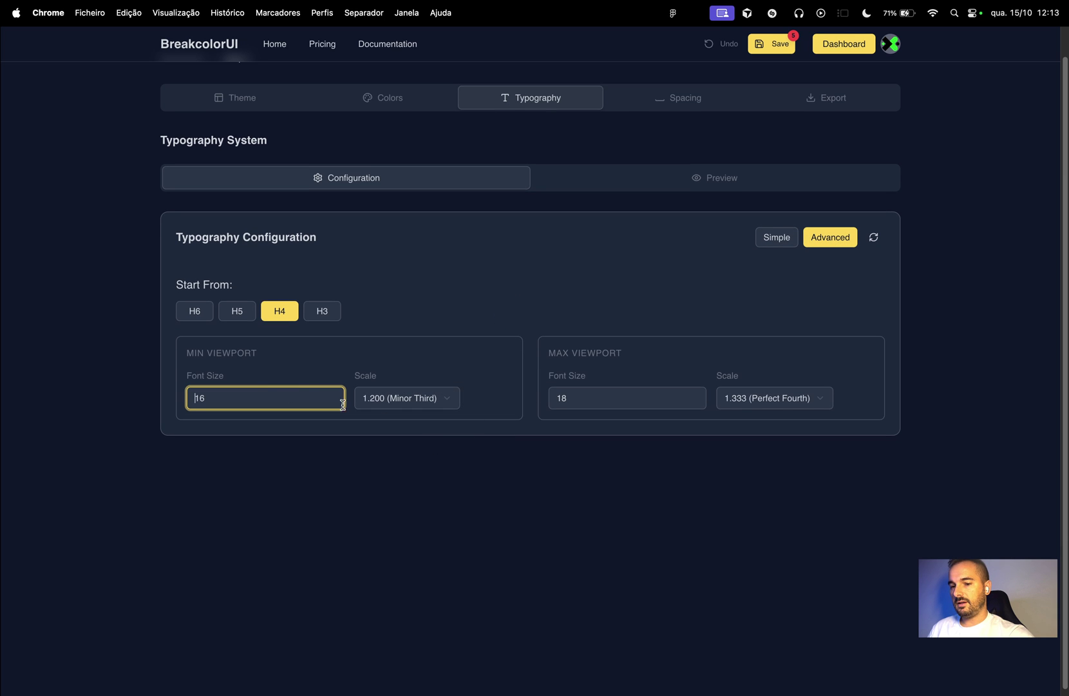
{"action": "type", "text": "14"}
{"action": "left_click", "coordinate": [701, 284]}
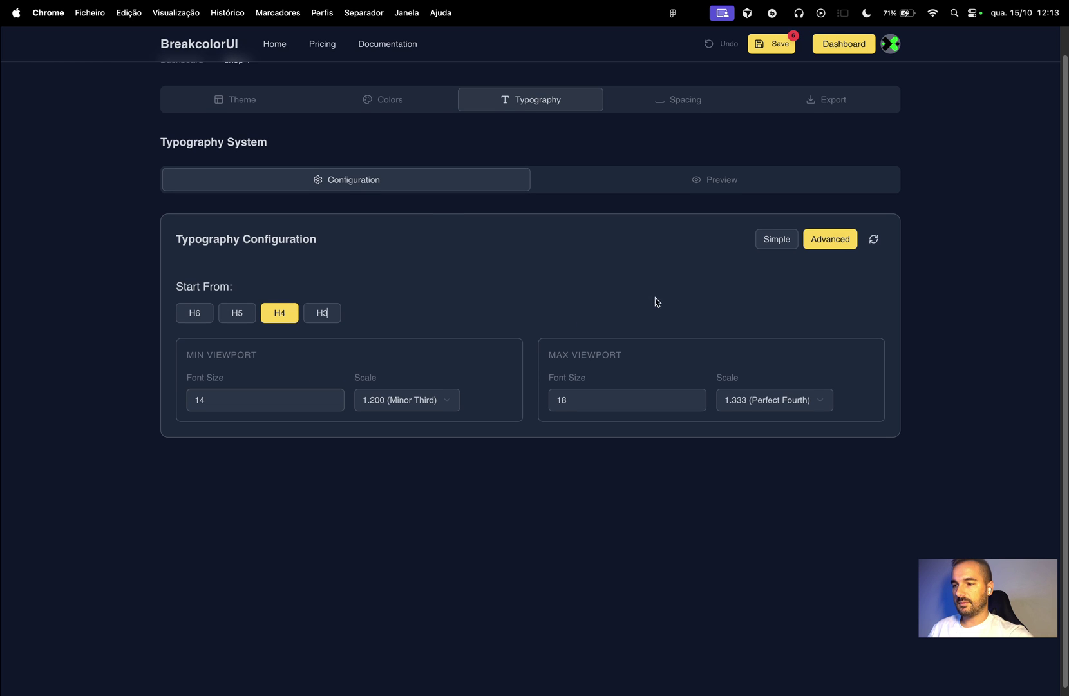
- Return to simple typography and preview headings H0–H3, H0 spanning 49px to 76px
{"action": "left_click", "coordinate": [874, 239]}
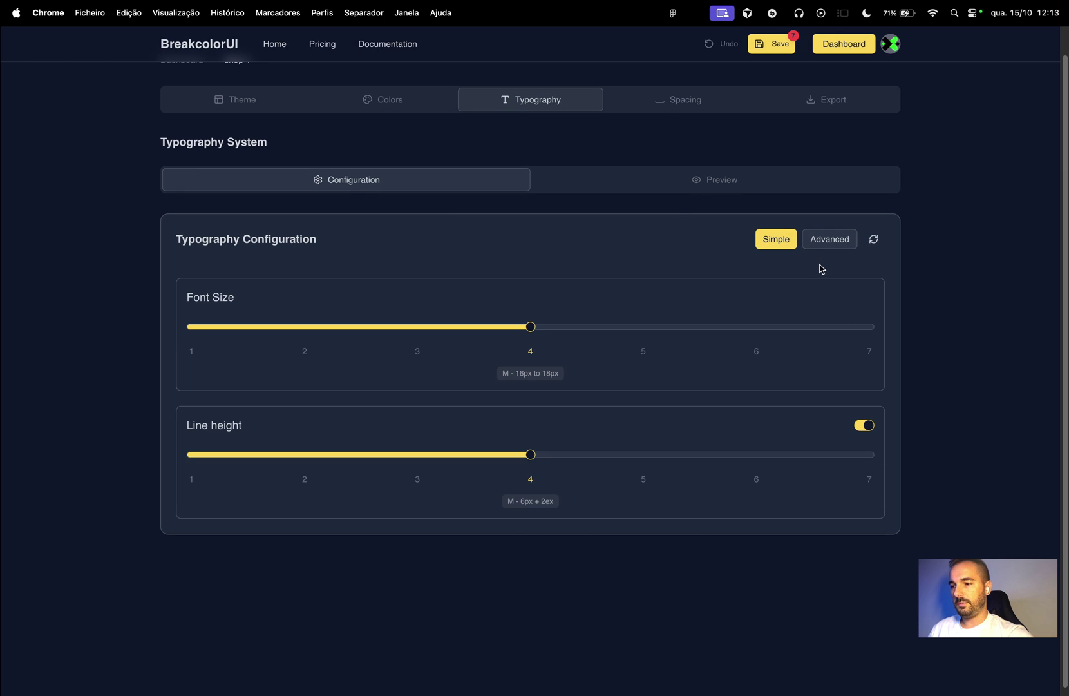
{"action": "scroll", "coordinate": [778, 257], "scroll_direction": "up", "scroll_amount": 1}
{"action": "left_click", "coordinate": [711, 211]}
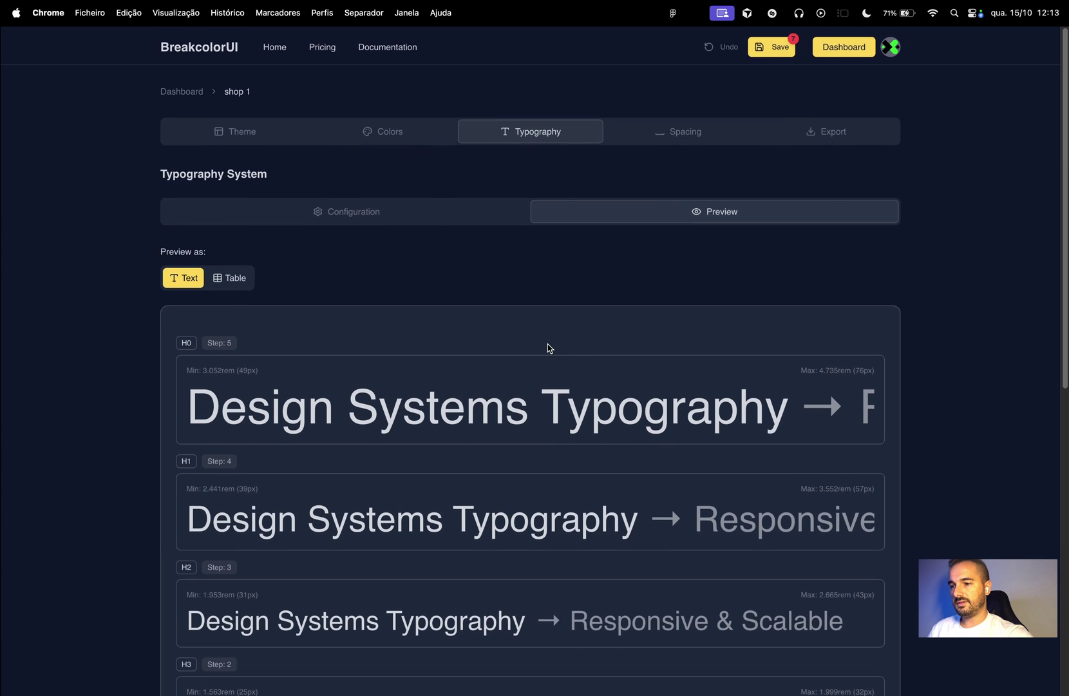
- Review spacing: try a larger component space, restore 4, and preview min/max spacing values
{"action": "left_click", "coordinate": [677, 139]}
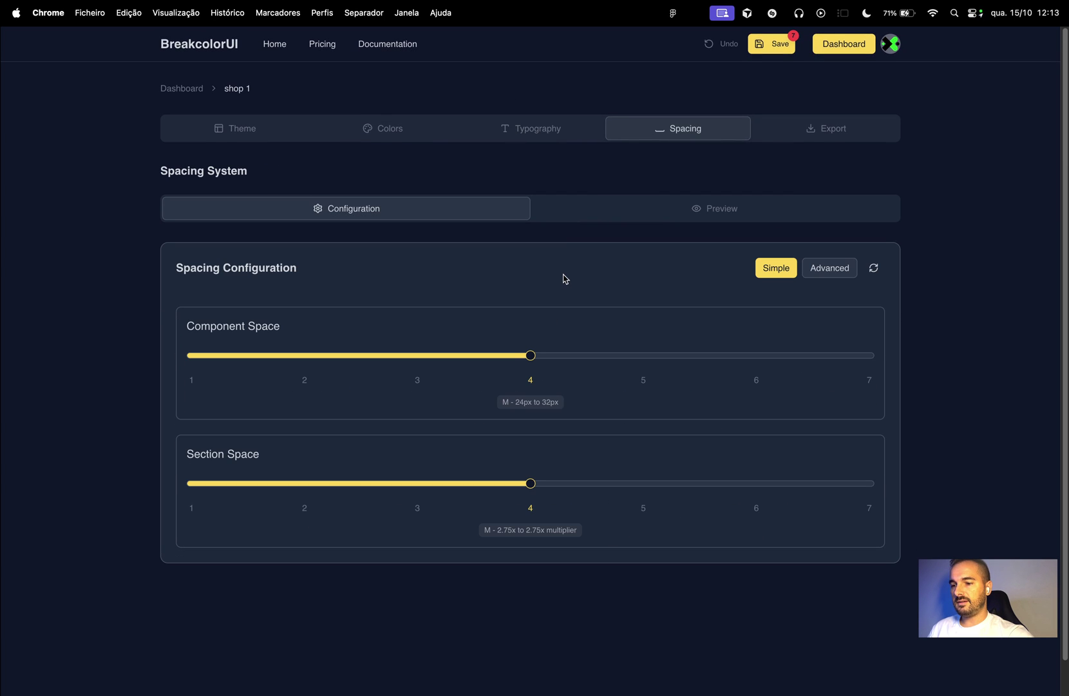
{"action": "left_click", "coordinate": [516, 129]}
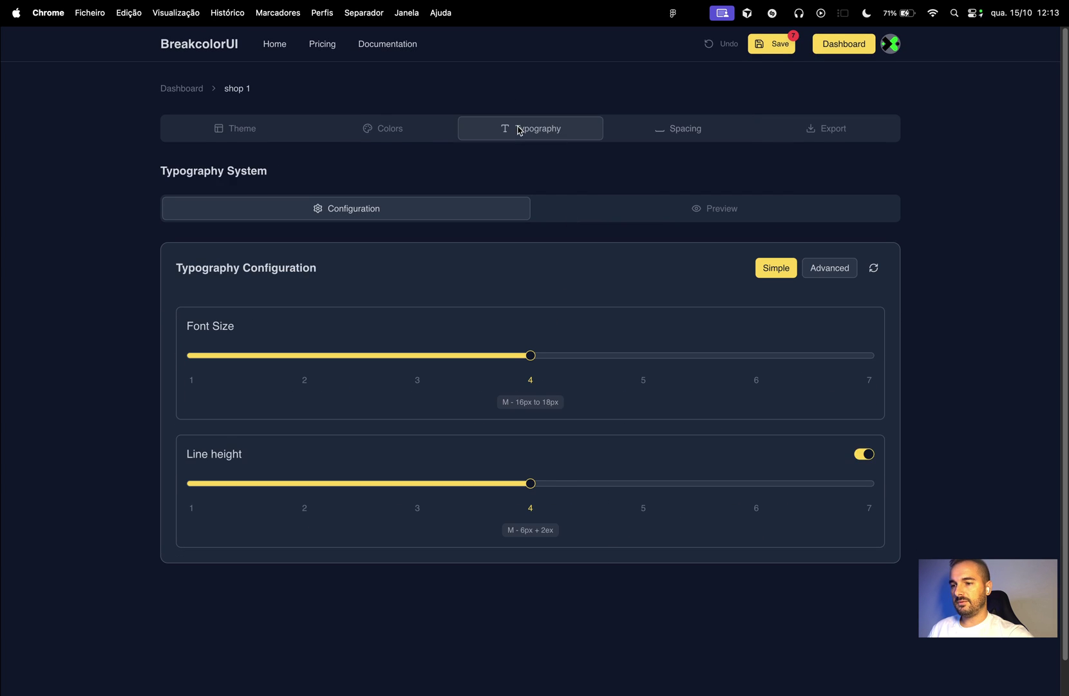
{"action": "left_click", "coordinate": [682, 136]}
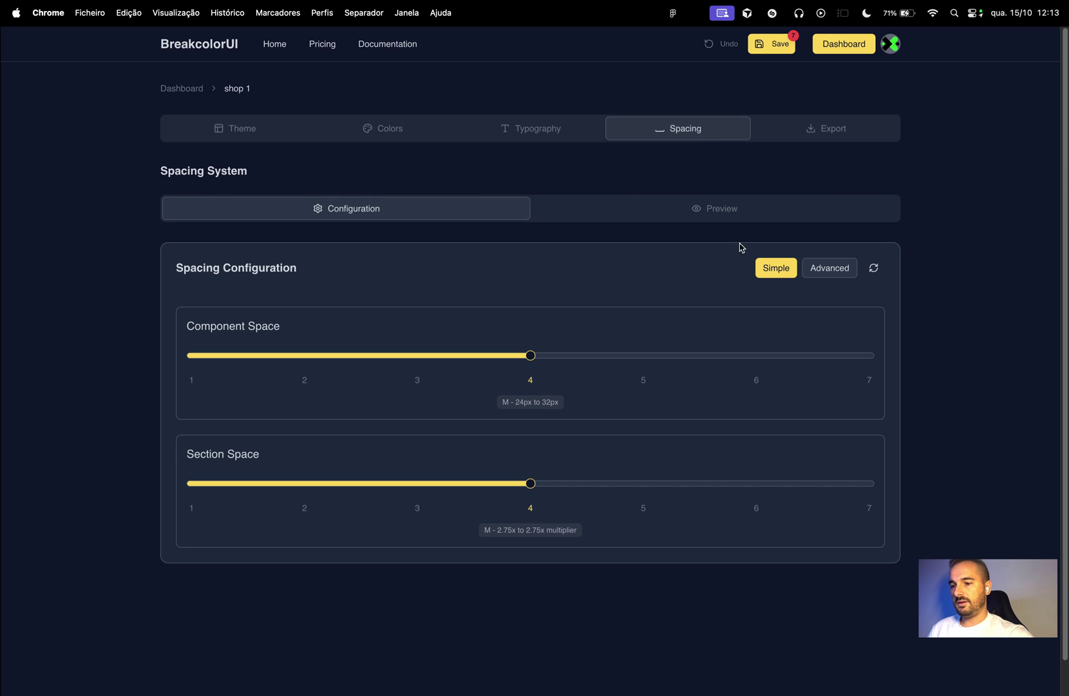
{"action": "left_click_drag", "start_coordinate": [540, 360], "coordinate": [563, 346]}
{"action": "left_click", "coordinate": [819, 275]}
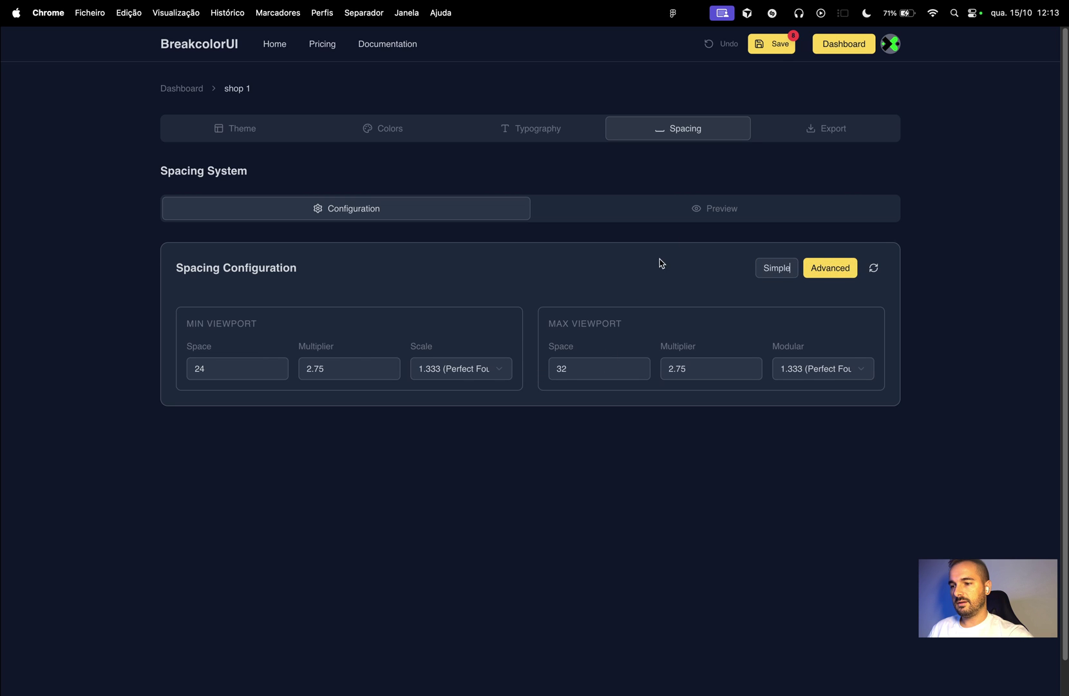
{"action": "left_click", "coordinate": [714, 217]}
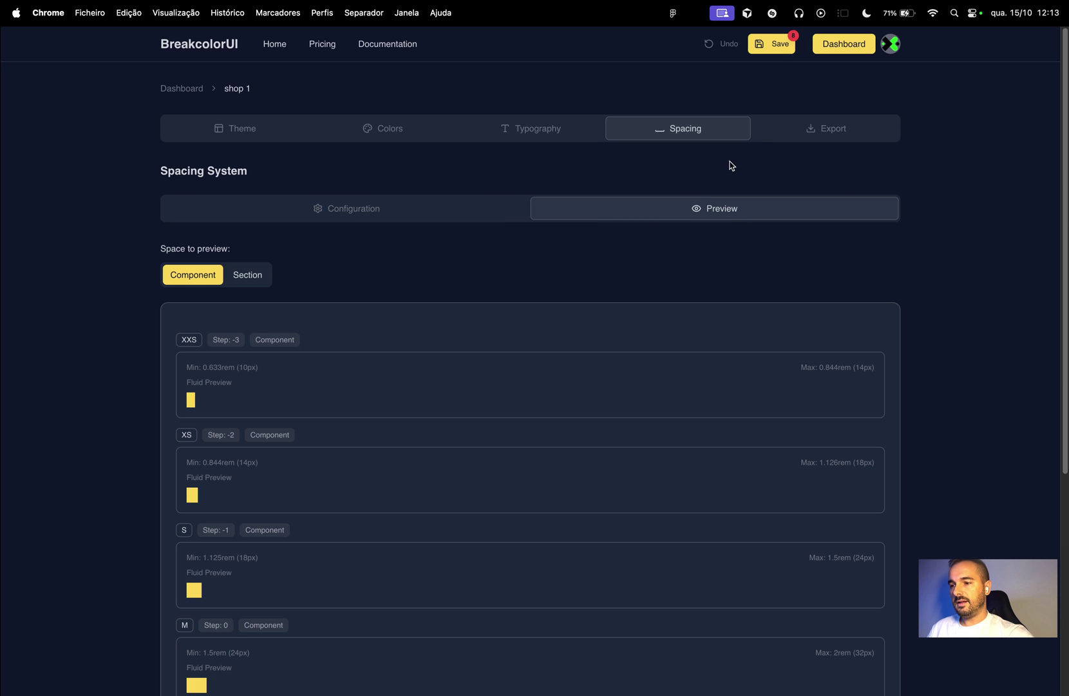
{"action": "left_click", "coordinate": [418, 218]}
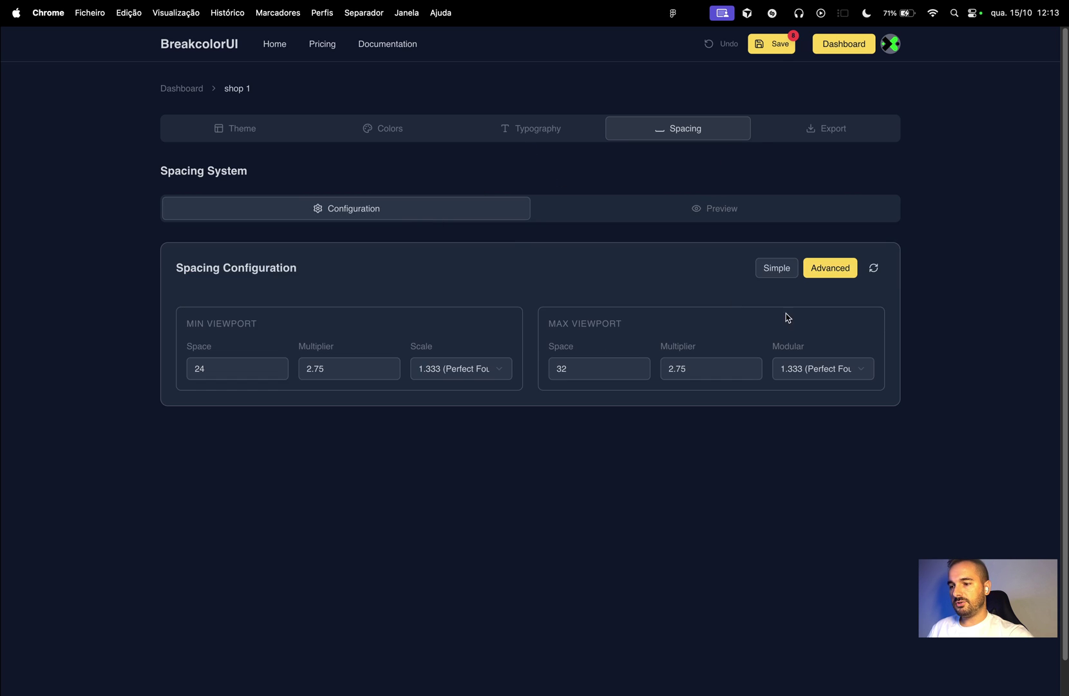
- Return to simple spacing, save all pending changes and open the Export page
{"action": "left_click", "coordinate": [781, 272]}
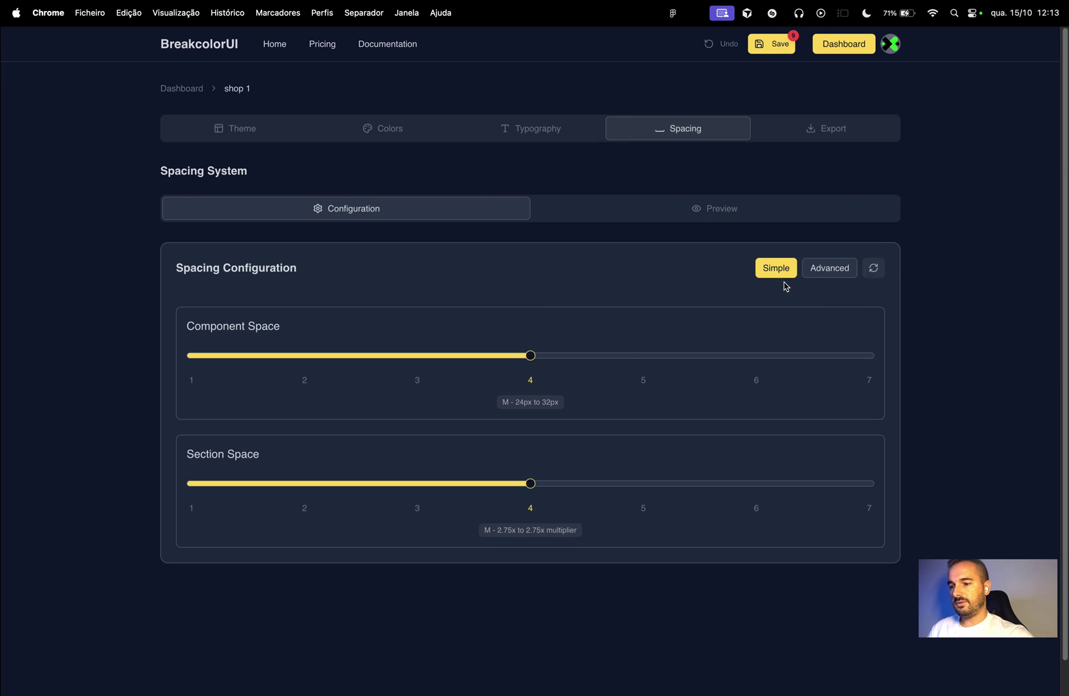
{"action": "left_click", "coordinate": [774, 49]}
{"action": "left_click", "coordinate": [826, 134]}
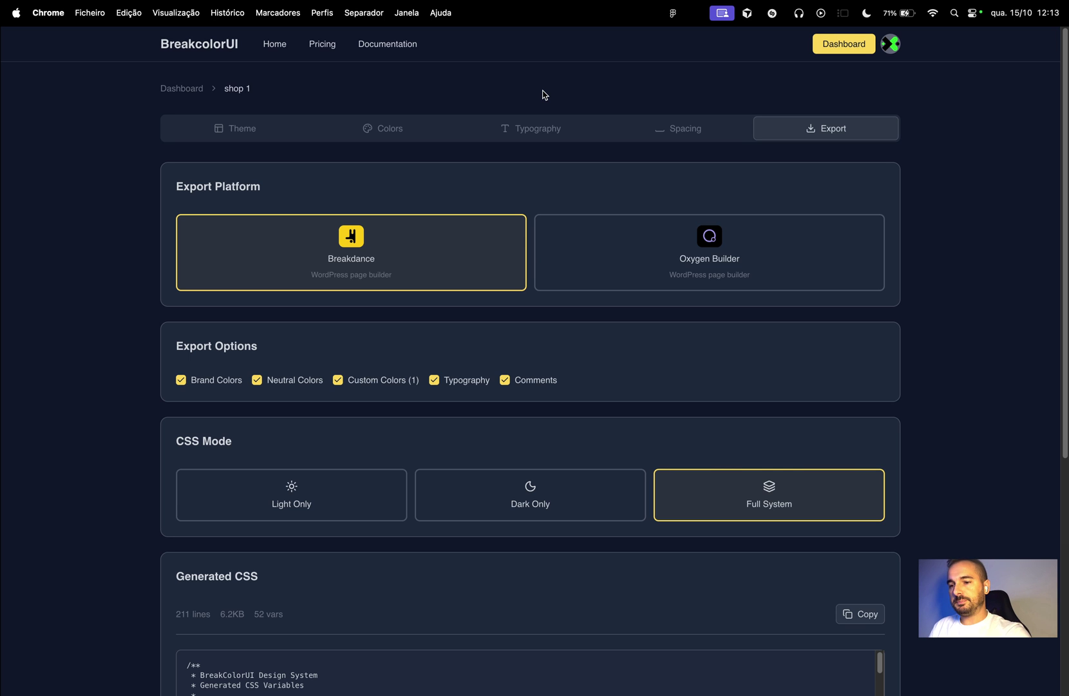
- Try Oxygen Builder, revert to Breakdance, and copy the full generated CSS
{"action": "left_click", "coordinate": [742, 266]}
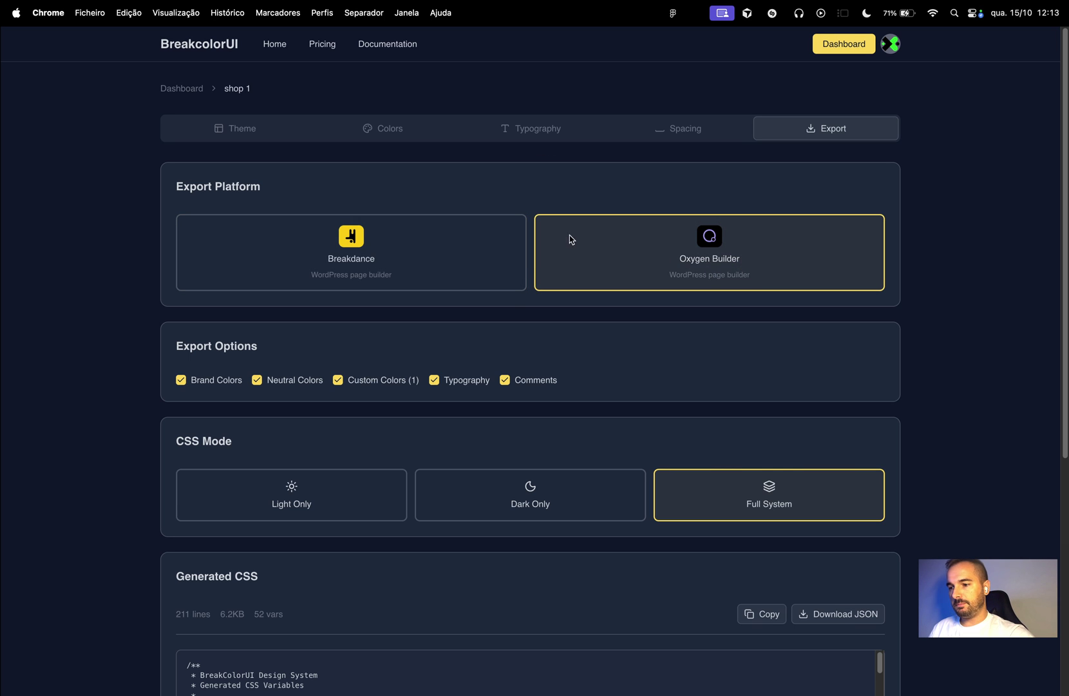
{"action": "scroll", "coordinate": [514, 304], "scroll_direction": "down", "scroll_amount": 5}
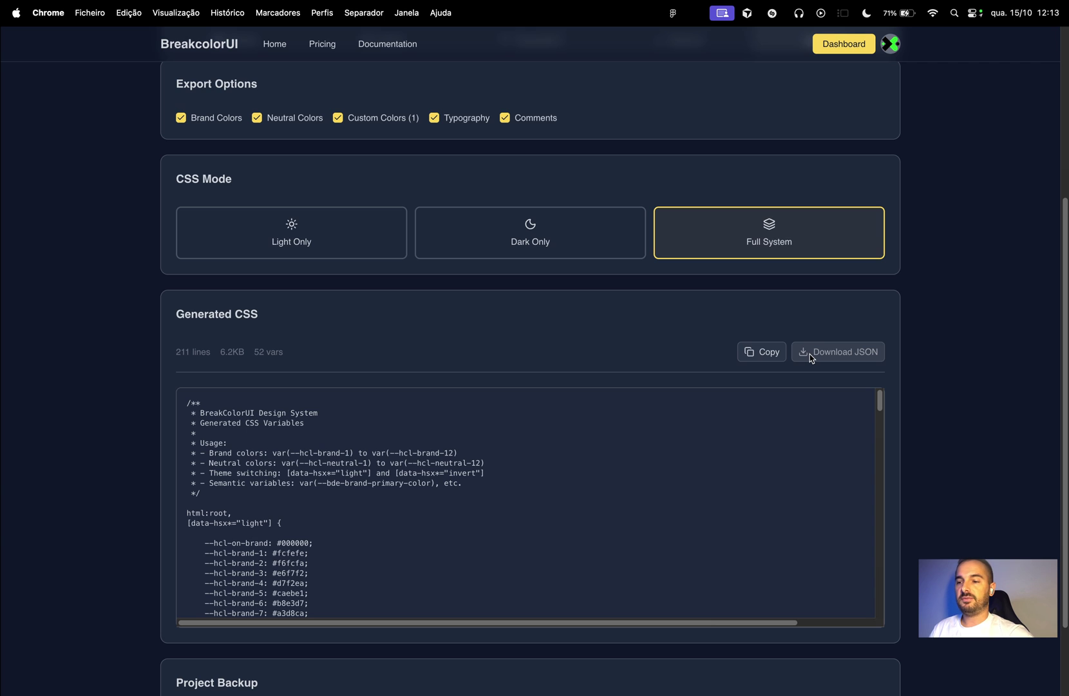
{"action": "scroll", "coordinate": [811, 359], "scroll_direction": "up", "scroll_amount": 5}
{"action": "left_click", "coordinate": [436, 211]}
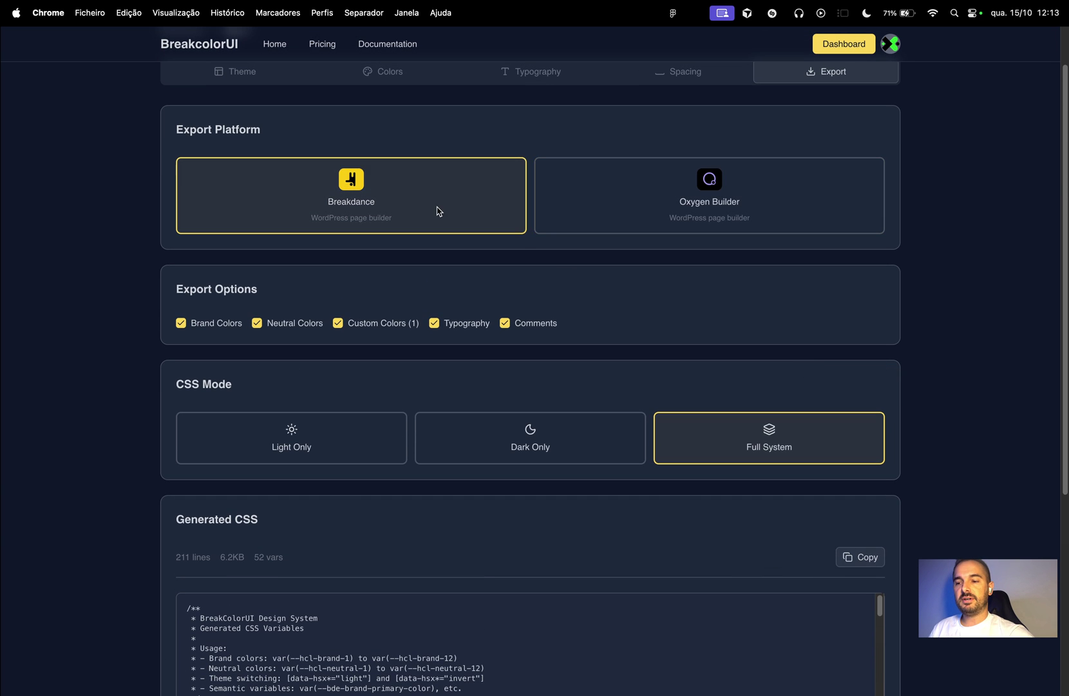
{"action": "scroll", "coordinate": [692, 449], "scroll_direction": "down", "scroll_amount": 4}
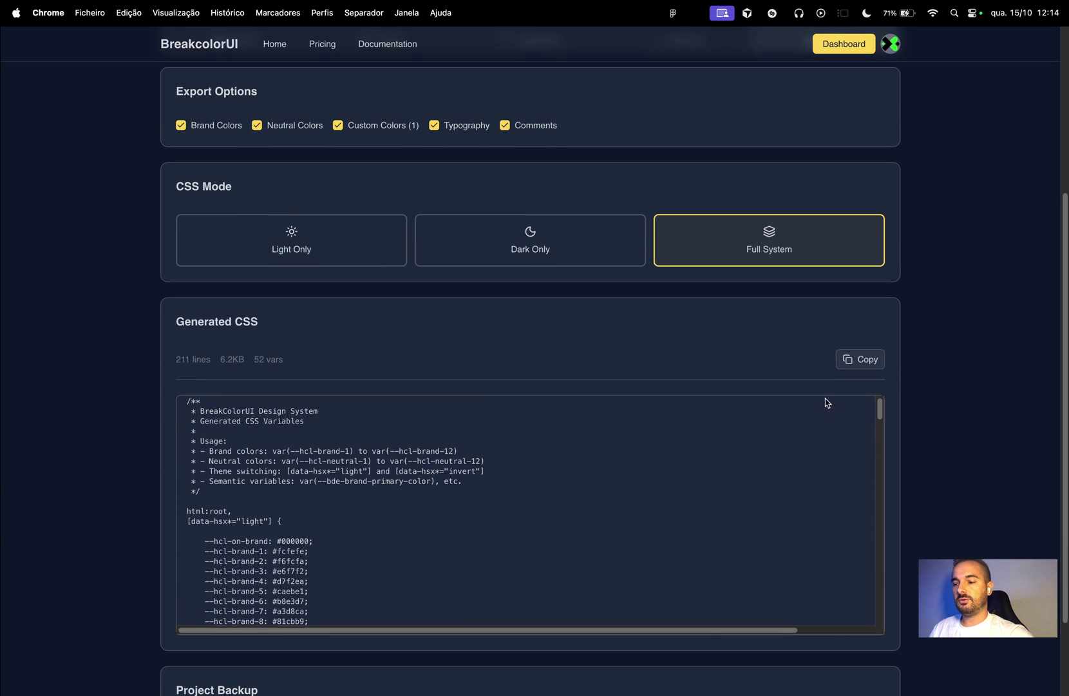
{"action": "left_click", "coordinate": [853, 362]}
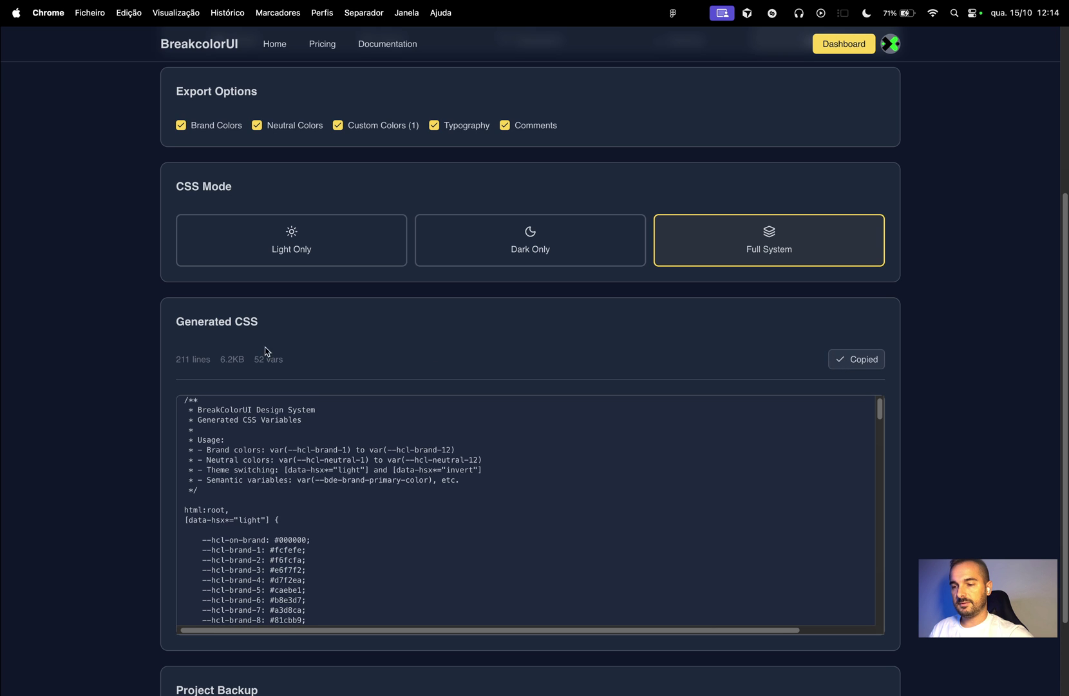
{"action": "scroll", "coordinate": [372, 269], "scroll_direction": "up", "scroll_amount": 2}
{"action": "scroll", "coordinate": [372, 269], "scroll_direction": "up", "scroll_amount": 4}
- Export for Oxygen Builder in Light Only CSS mode and copy the 137-line stylesheet
{"action": "left_click", "coordinate": [742, 226]}
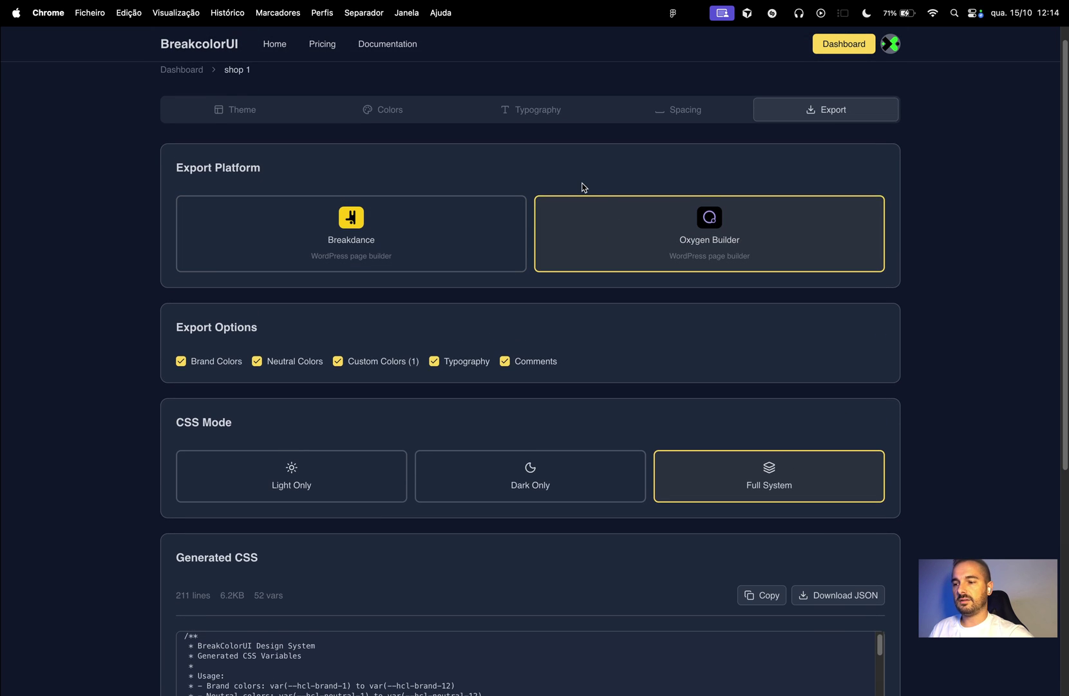
{"action": "scroll", "coordinate": [583, 187], "scroll_direction": "down", "scroll_amount": 5}
{"action": "scroll", "coordinate": [523, 297], "scroll_direction": "down", "scroll_amount": 2}
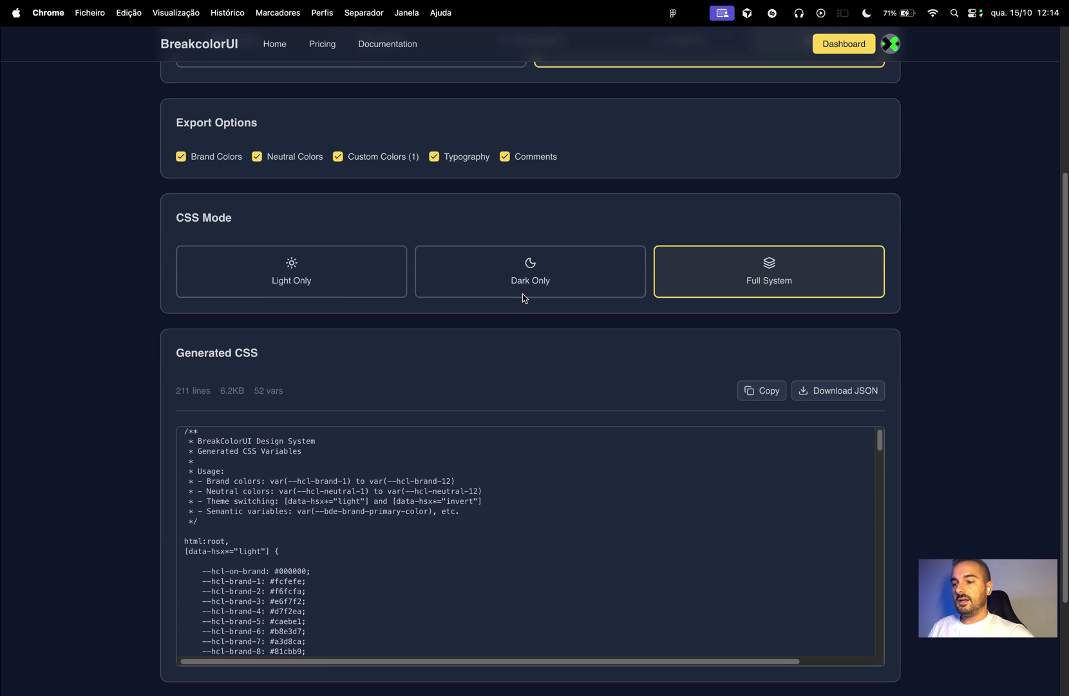
{"action": "left_click", "coordinate": [329, 288]}
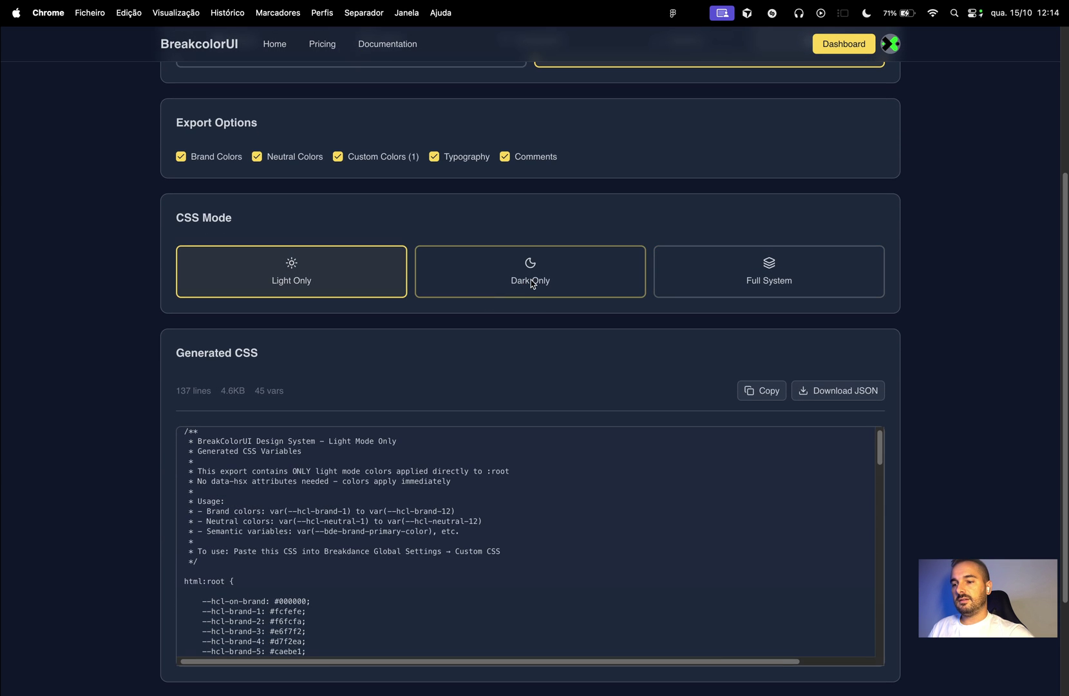
{"action": "left_click", "coordinate": [532, 279]}
{"action": "left_click", "coordinate": [734, 279]}
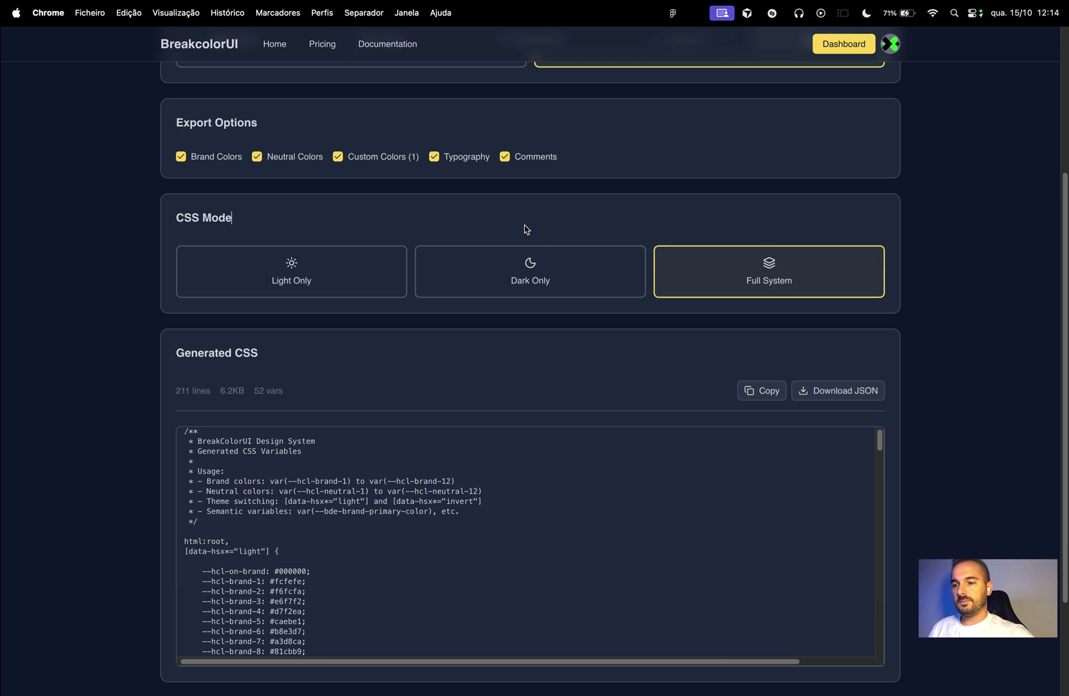
{"action": "left_click", "coordinate": [370, 276]}
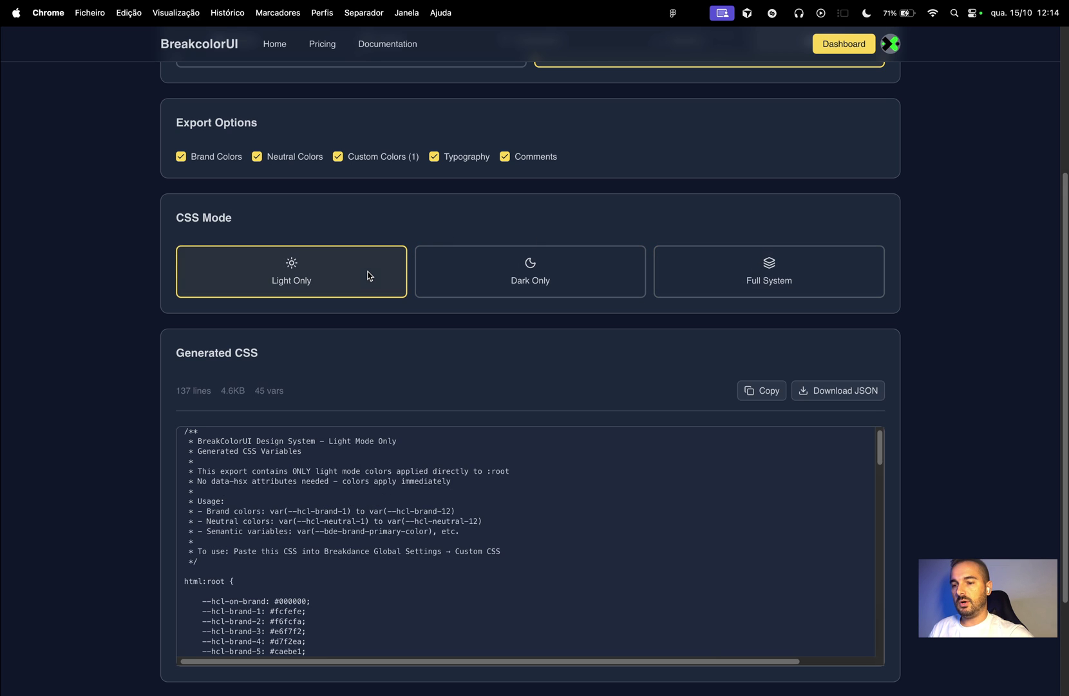
{"action": "scroll", "coordinate": [700, 358], "scroll_direction": "down", "scroll_amount": 1}
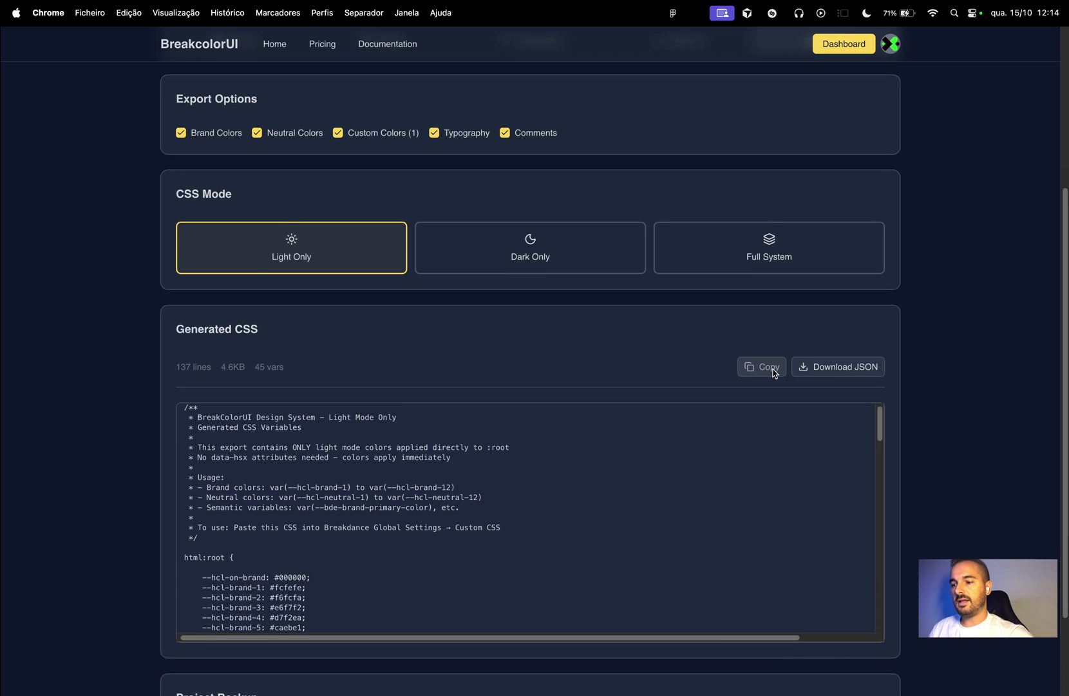
{"action": "left_click", "coordinate": [760, 368]}
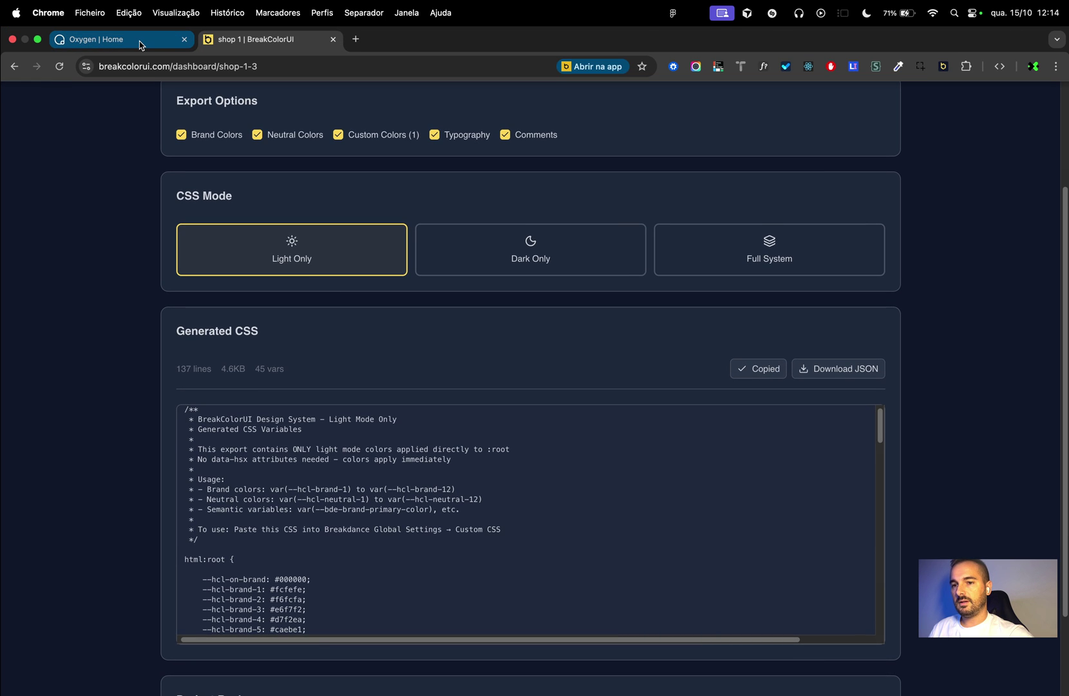
- In the Oxygen builder, save the pending global Variables changes
{"action": "left_click", "coordinate": [97, 40]}
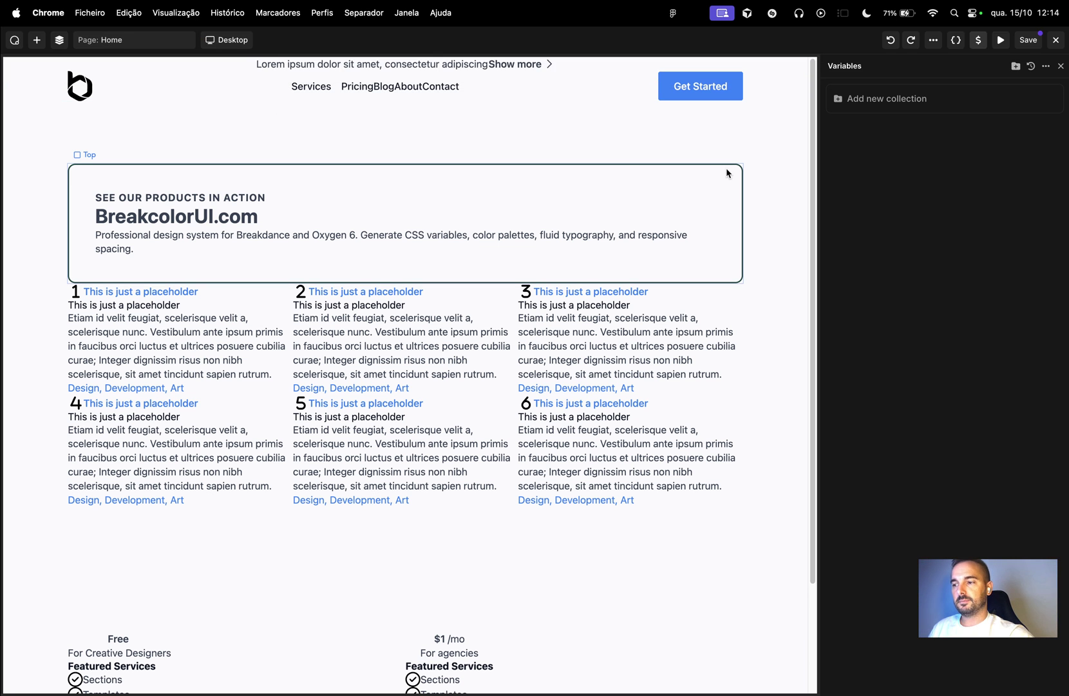
{"action": "left_click", "coordinate": [939, 43]}
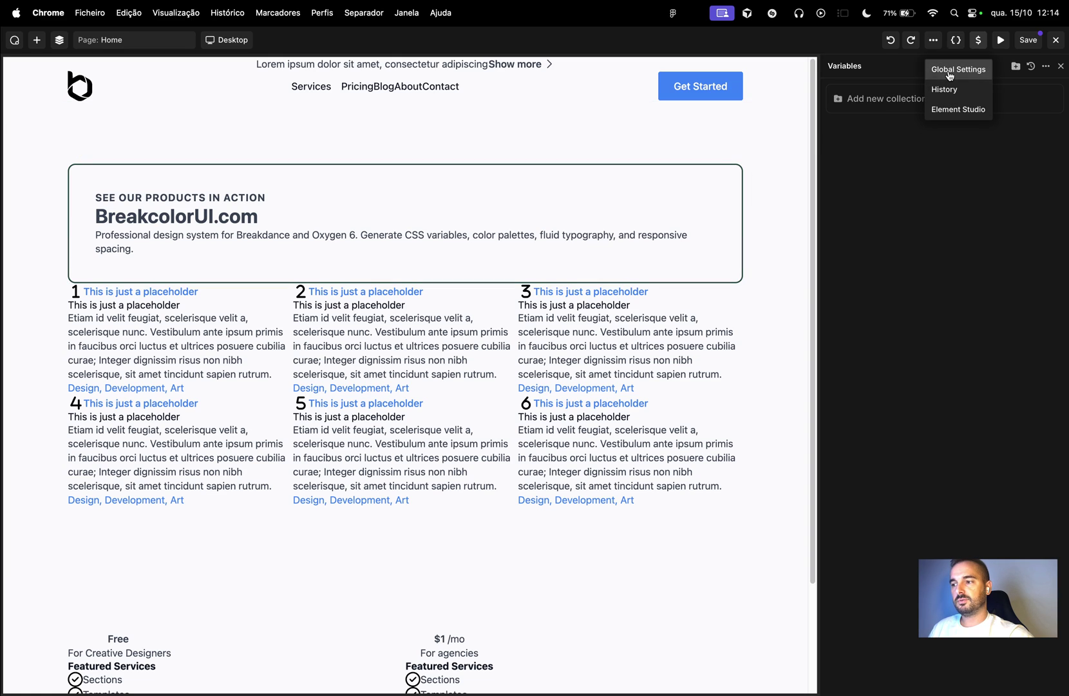
{"action": "left_click", "coordinate": [948, 71]}
{"action": "left_click", "coordinate": [638, 428]}
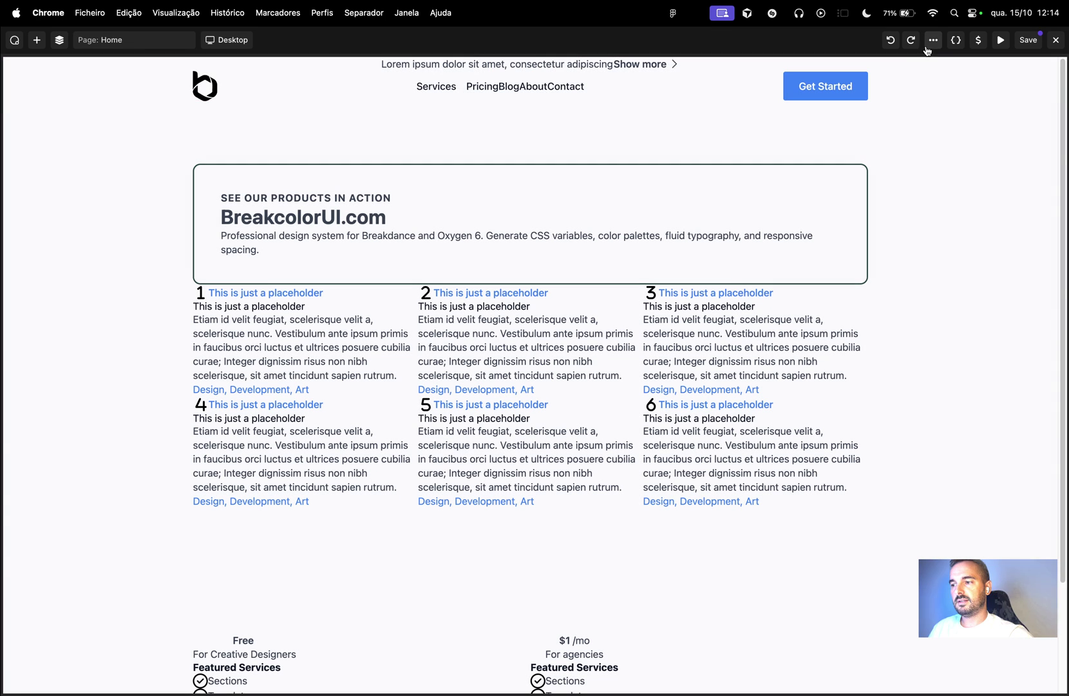
- Add a new global stylesheet and paste the copied BreakColorUI CSS into it
{"action": "left_click", "coordinate": [934, 40]}
{"action": "left_click", "coordinate": [934, 69]}
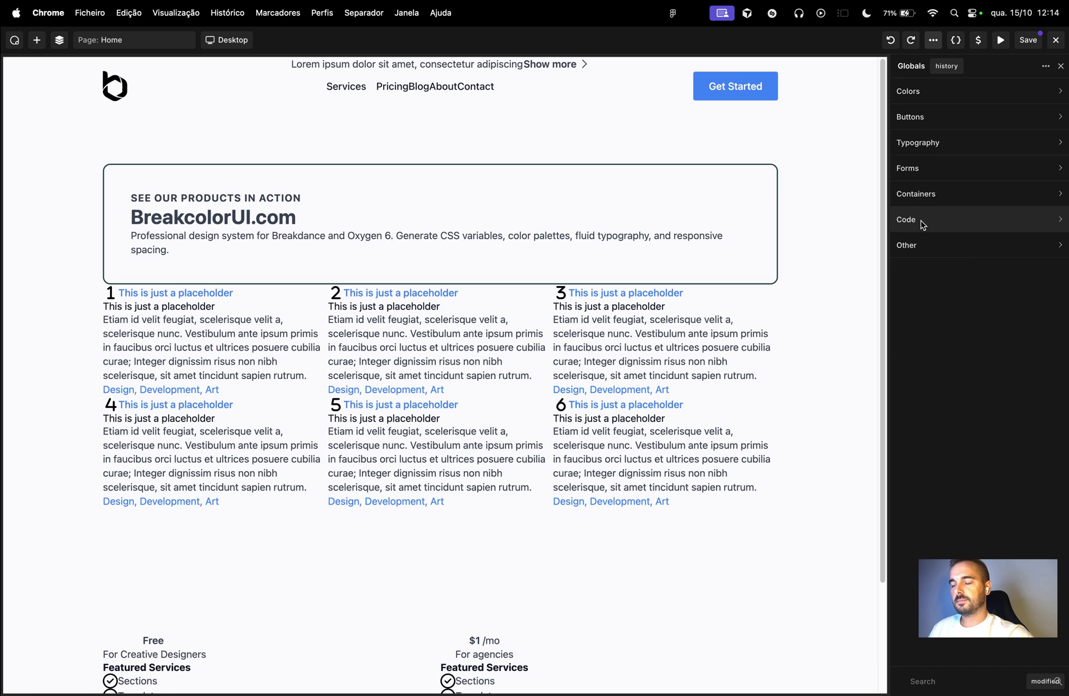
{"action": "left_click", "coordinate": [923, 224]}
{"action": "left_click", "coordinate": [944, 265]}
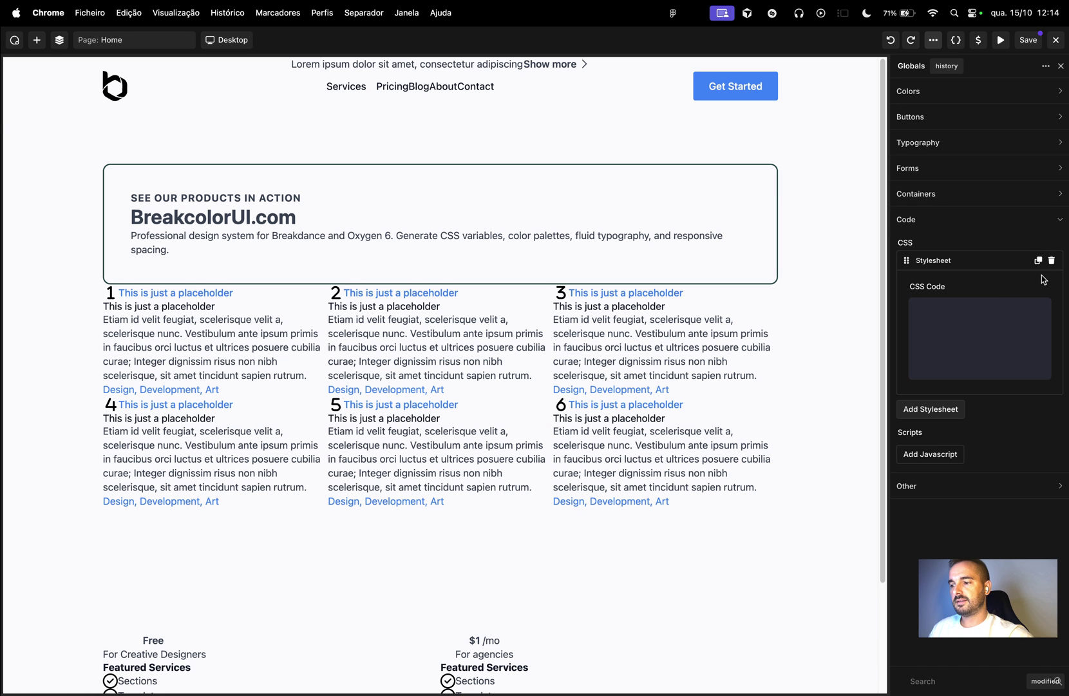
{"action": "left_click", "coordinate": [1037, 308]}
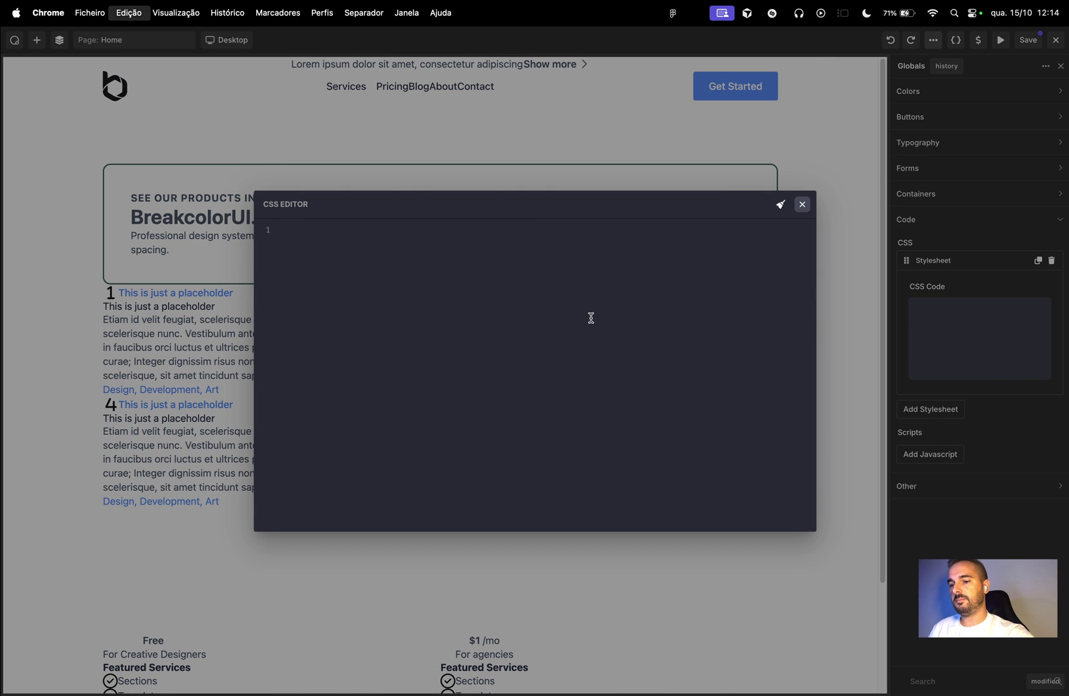
{"action": "key", "text": "super+v"}
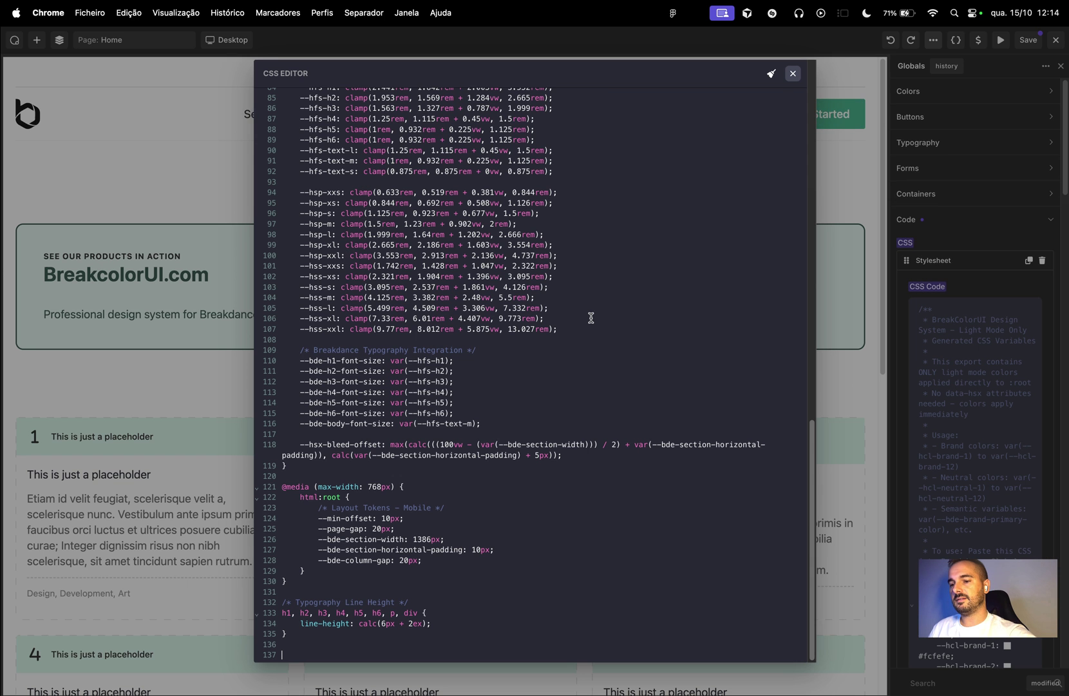
{"action": "left_click", "coordinate": [793, 73]}
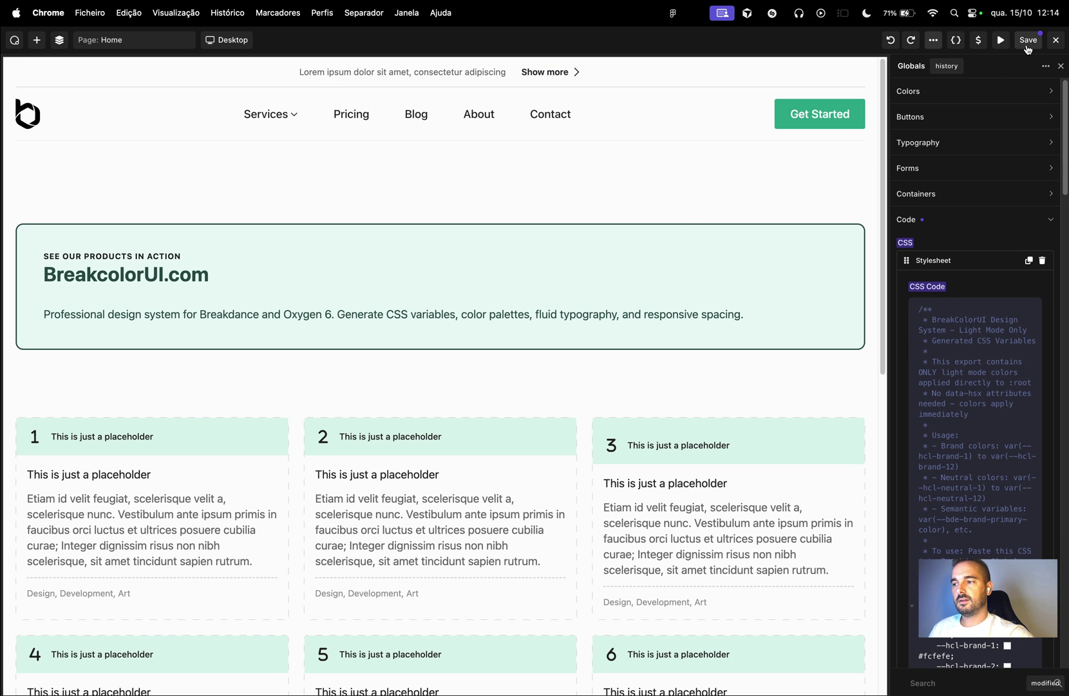
- Exit to the live page, reopen Home in the builder and select the Top section
{"action": "left_click", "coordinate": [1056, 40]}
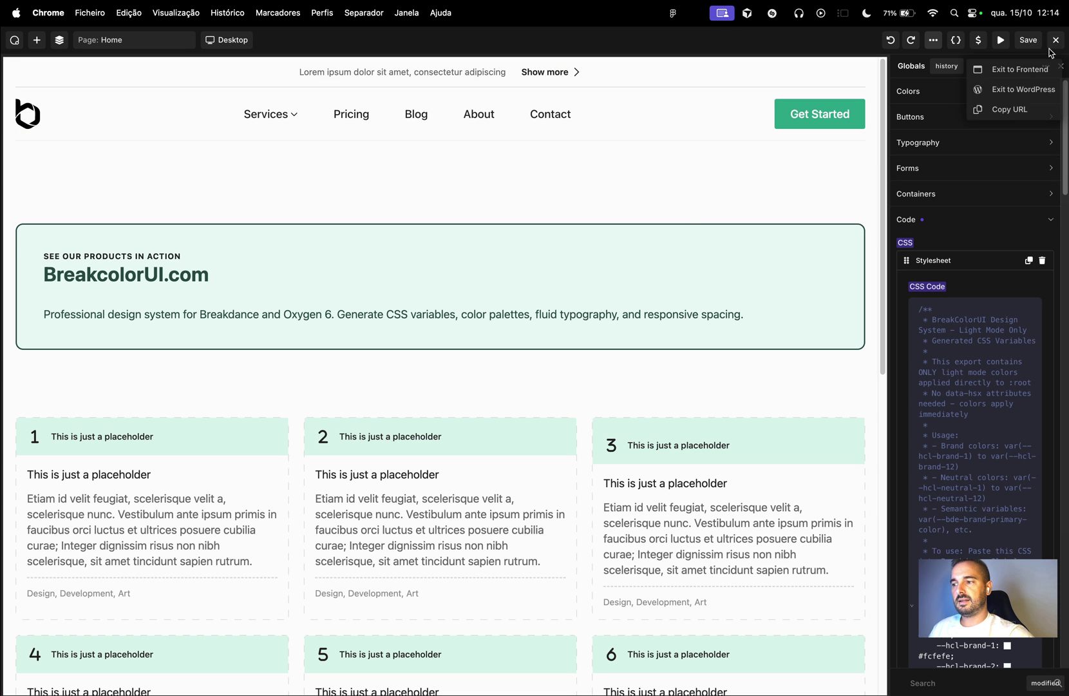
{"action": "left_click", "coordinate": [1024, 69]}
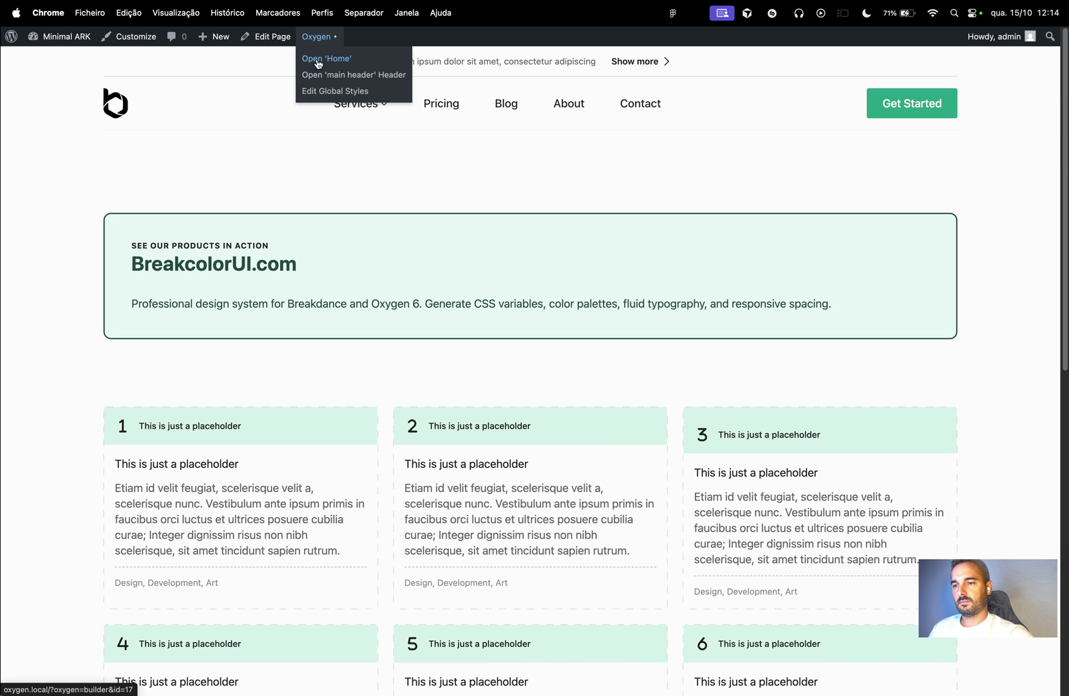
{"action": "left_click", "coordinate": [318, 59]}
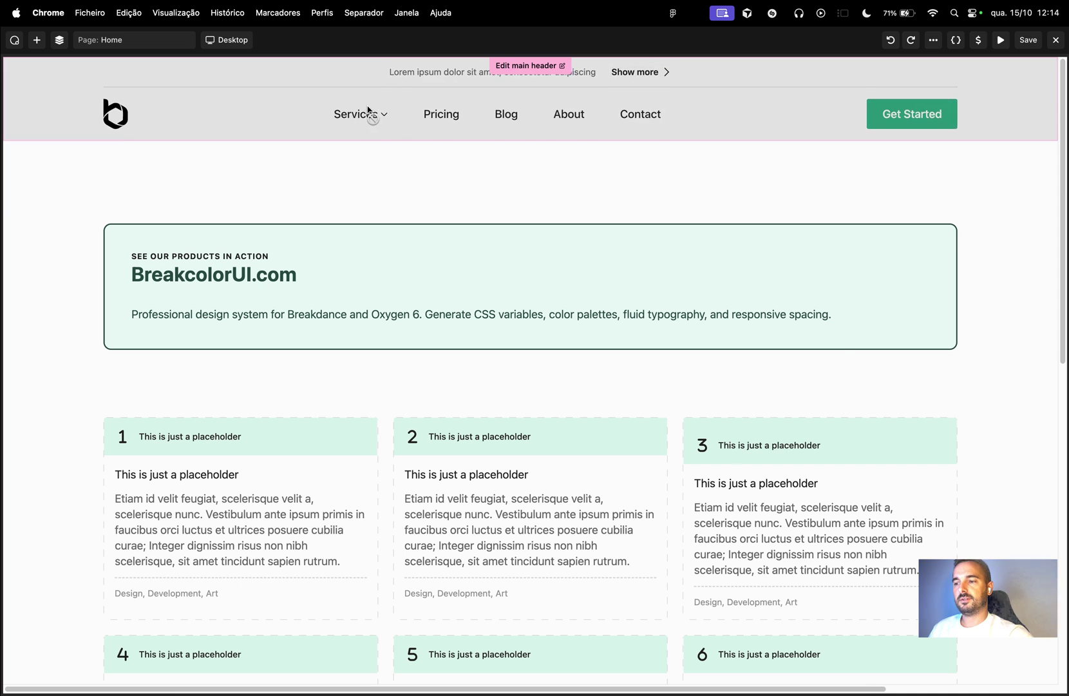
{"action": "left_click", "coordinate": [549, 247]}
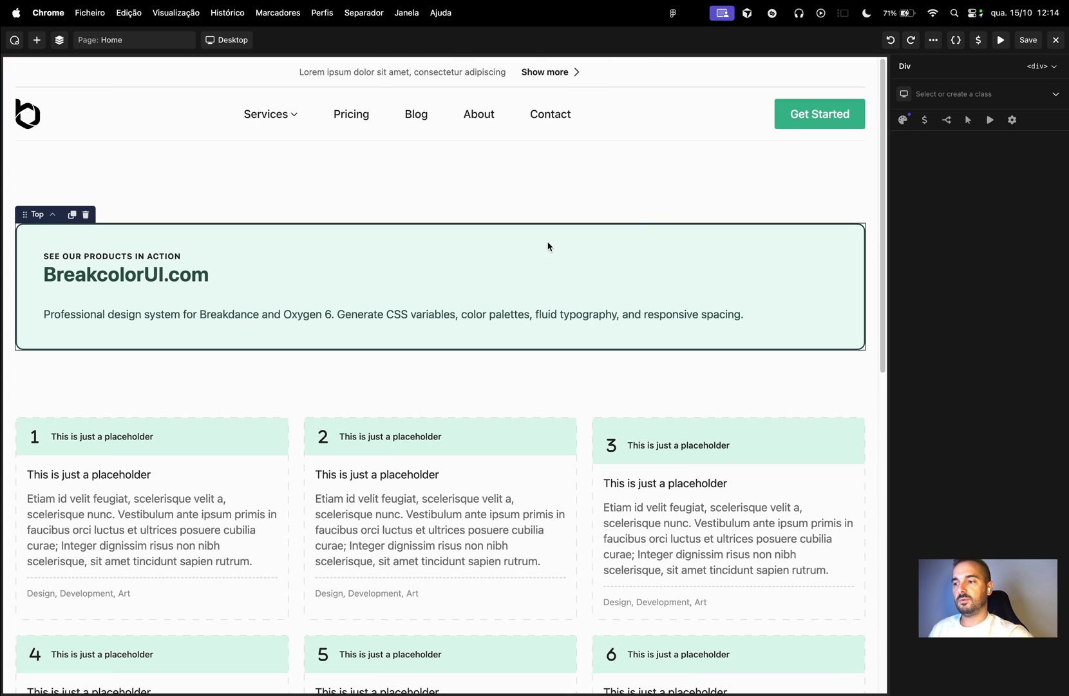
{"action": "mouse_move", "coordinate": [957, 71]}
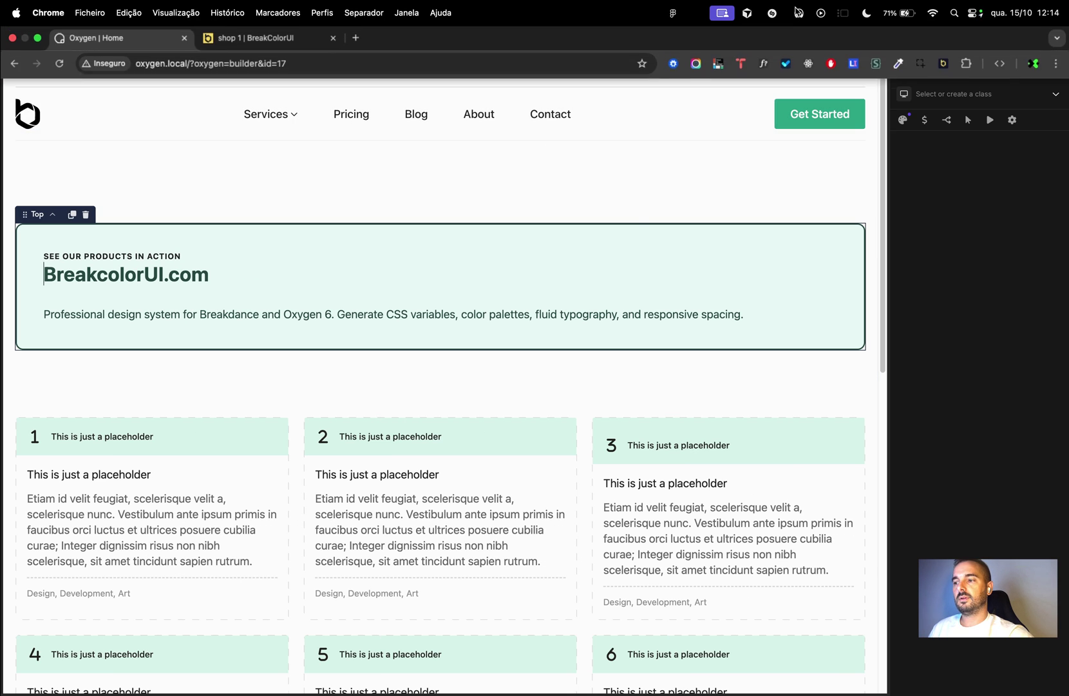
- Check the connector status, then sync the shop 1 project from the BreakColorUI dashboard
{"action": "left_click", "coordinate": [945, 68]}
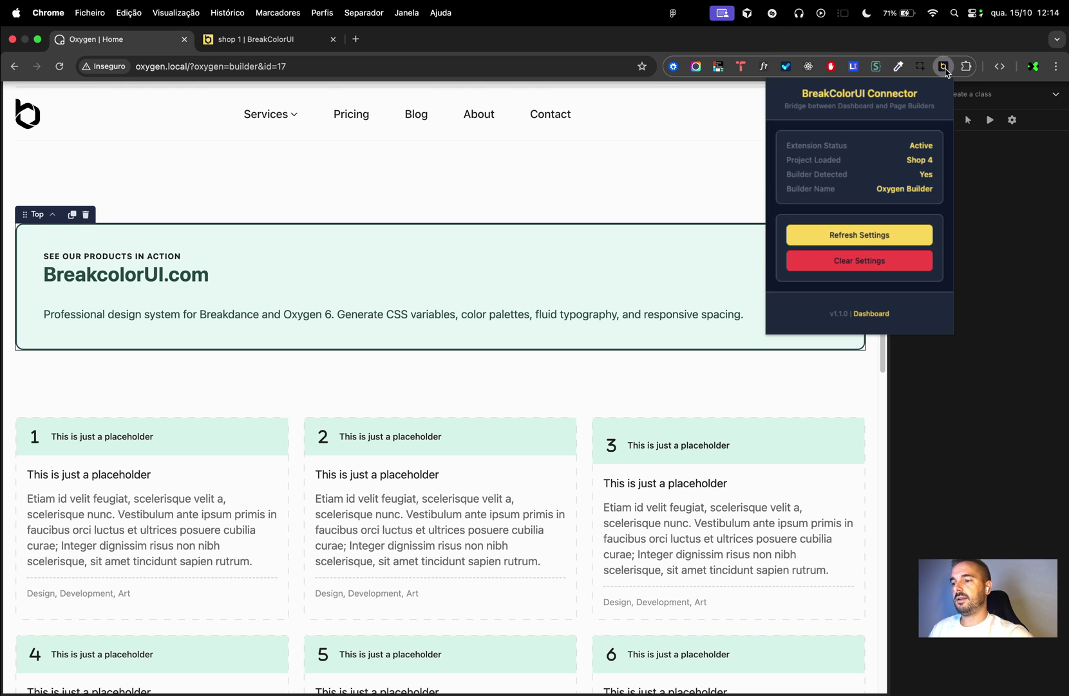
{"action": "left_click_drag", "start_coordinate": [801, 96], "coordinate": [928, 103]}
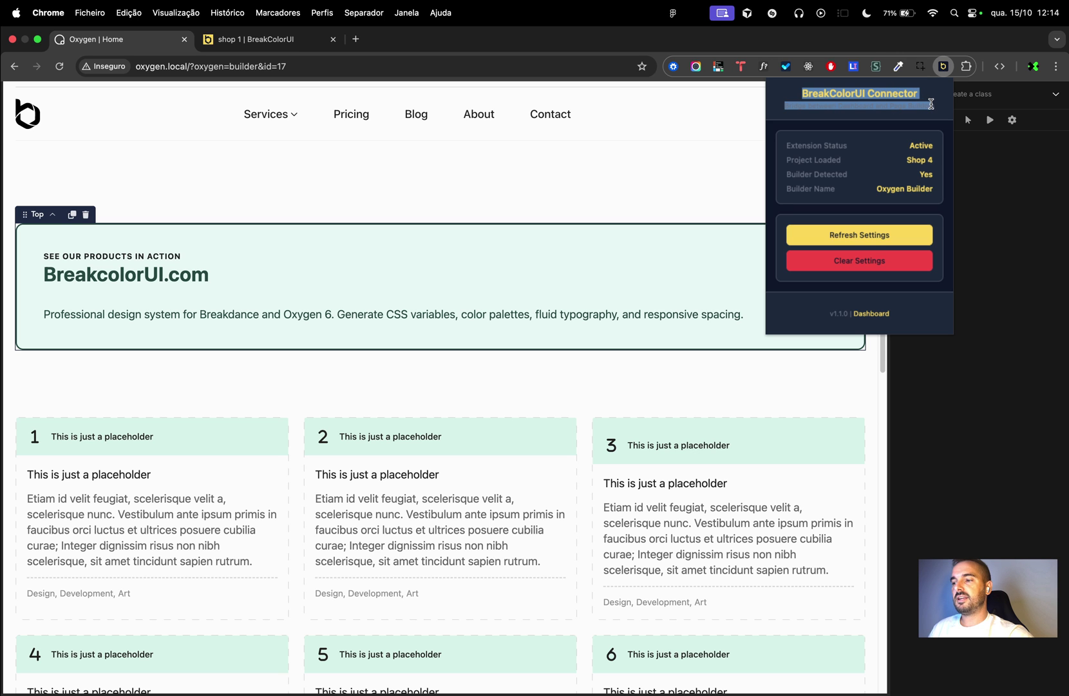
{"action": "left_click", "coordinate": [258, 39]}
{"action": "scroll", "coordinate": [539, 215], "scroll_direction": "up", "scroll_amount": 5}
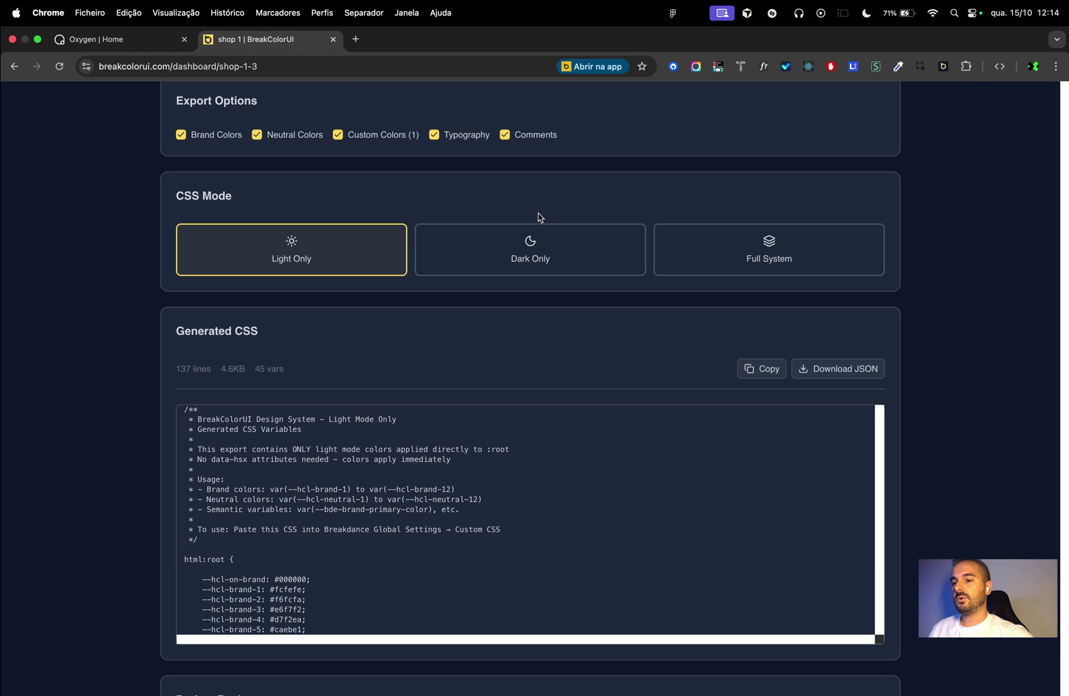
{"action": "left_click", "coordinate": [844, 45]}
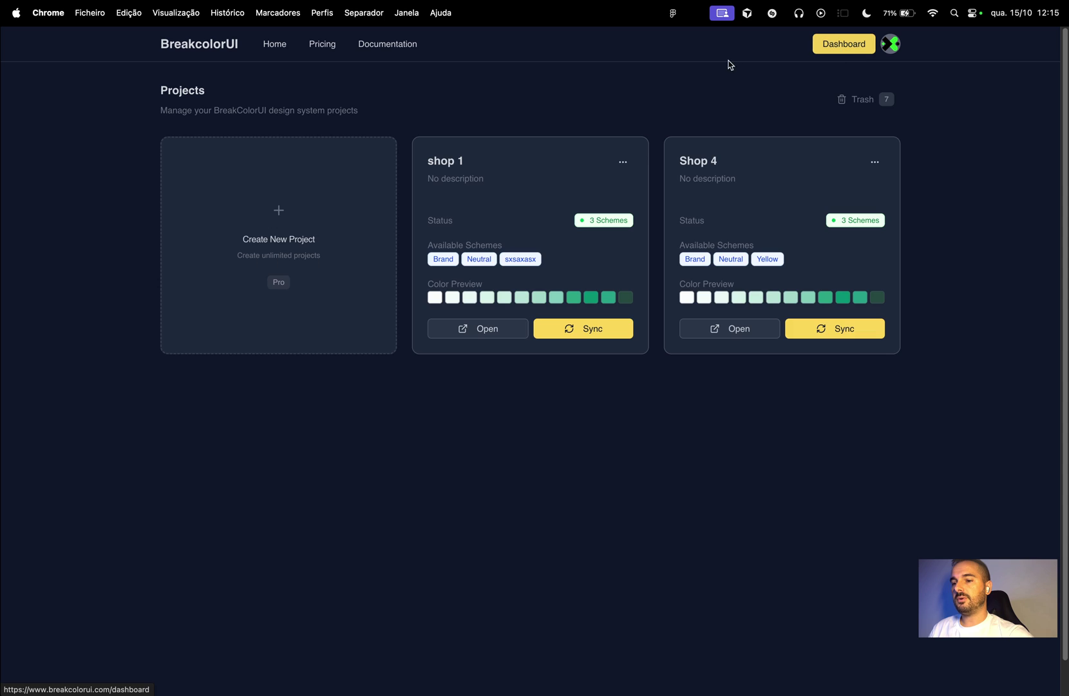
{"action": "left_click", "coordinate": [573, 332]}
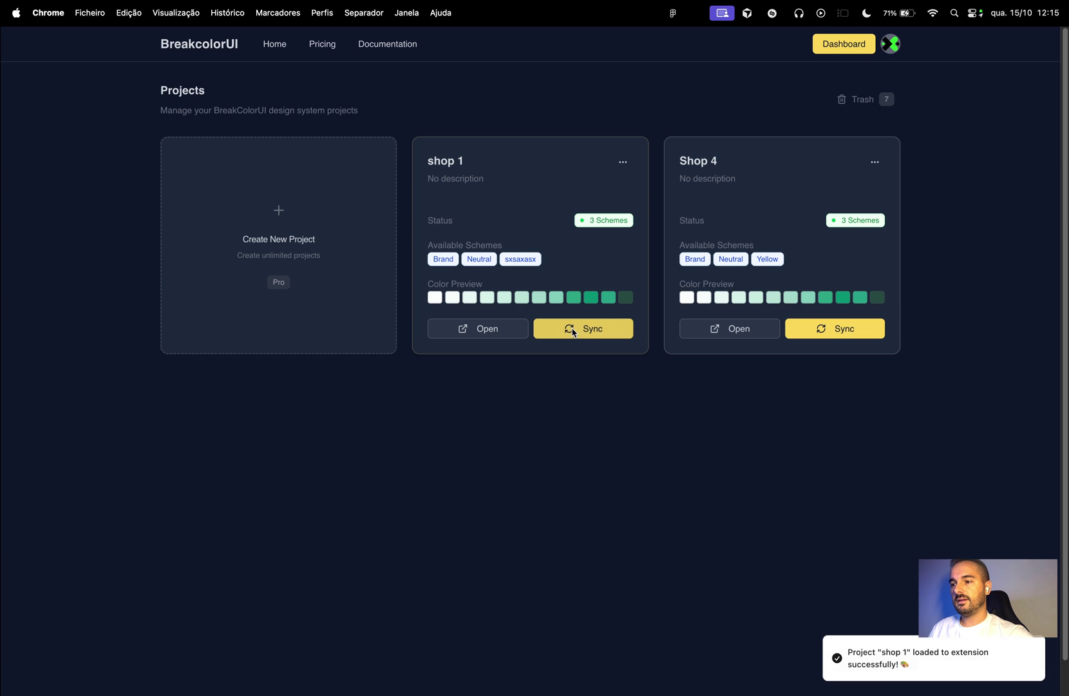
- Confirm the connector is Active with shop 1 loaded but no builder detected yet
{"action": "mouse_move", "coordinate": [909, 18]}
{"action": "left_click", "coordinate": [943, 66]}
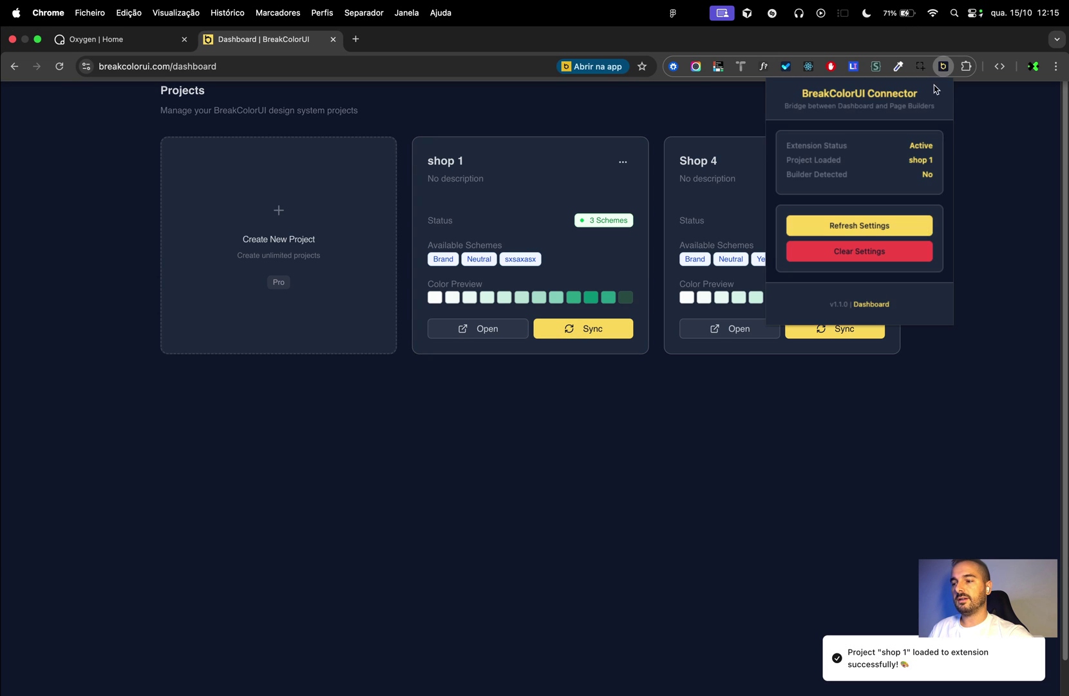
{"action": "double_click", "coordinate": [922, 146]}
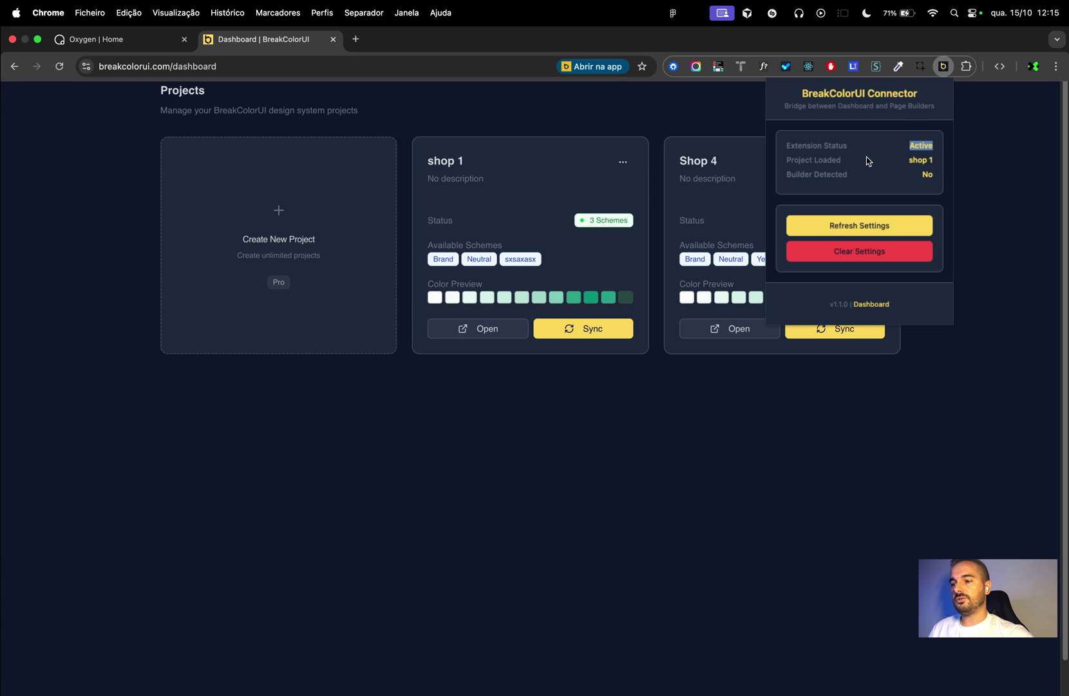
{"action": "double_click", "coordinate": [928, 175]}
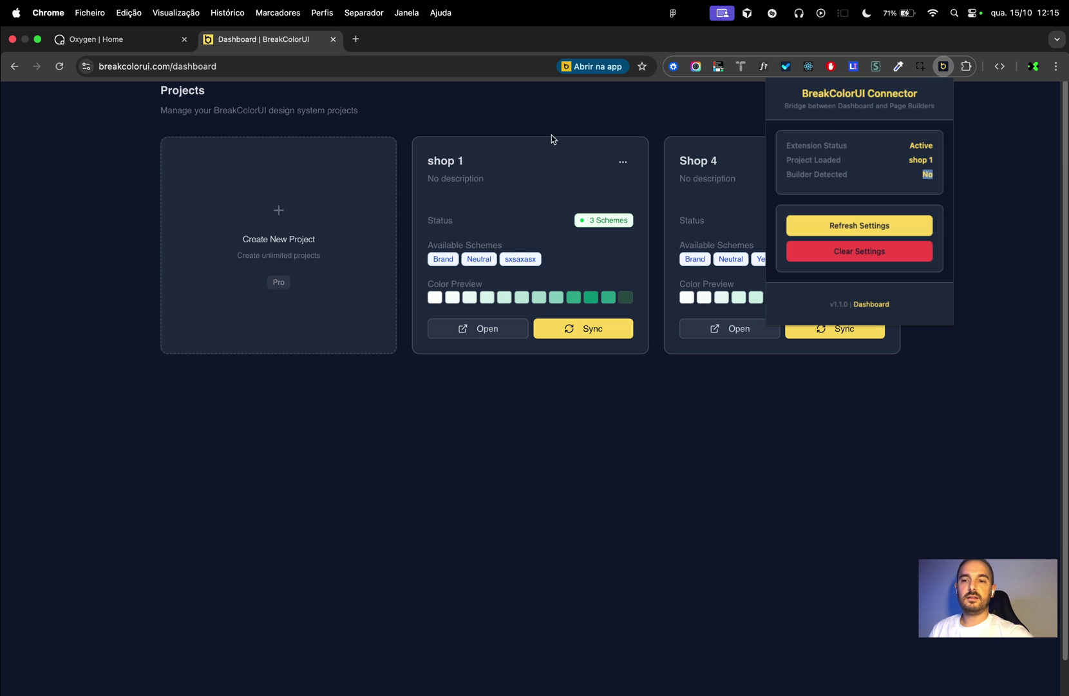
- Back on the Oxygen Home tab, confirm the connector now detects Oxygen Builder
{"action": "left_click", "coordinate": [139, 41]}
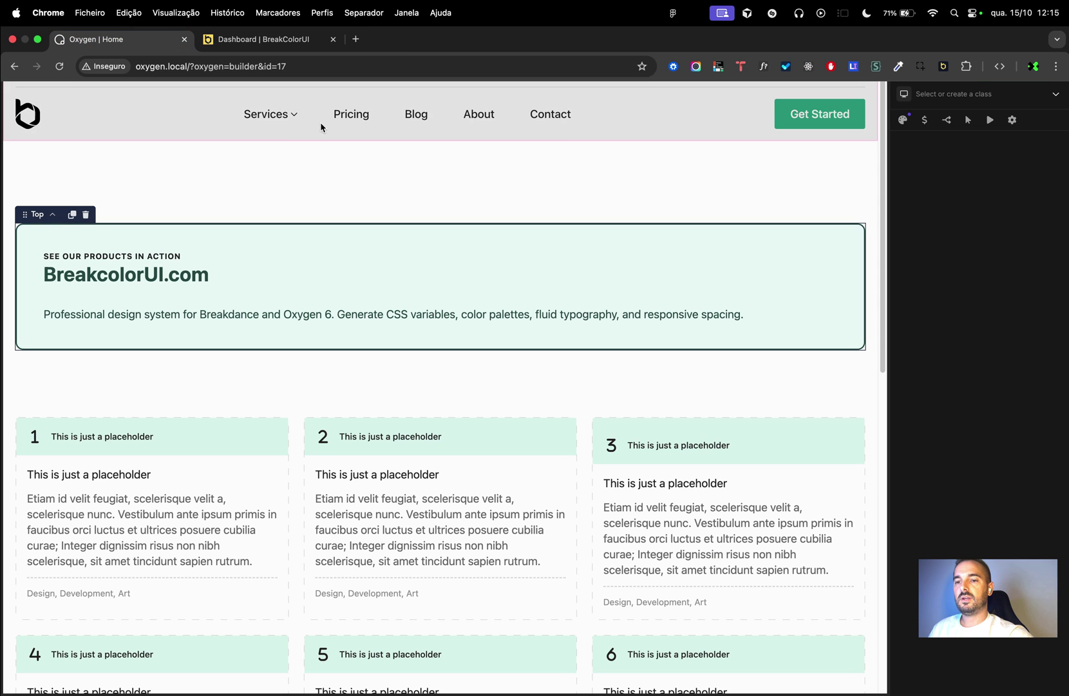
{"action": "key", "text": "ctrl+super+f"}
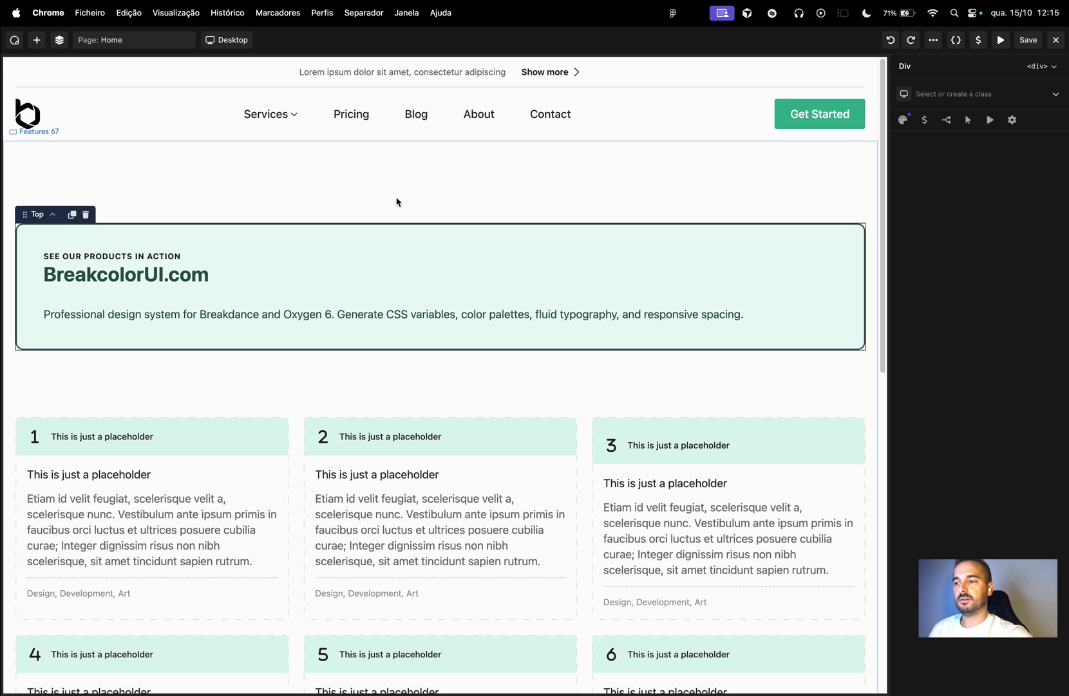
{"action": "mouse_move", "coordinate": [954, 28]}
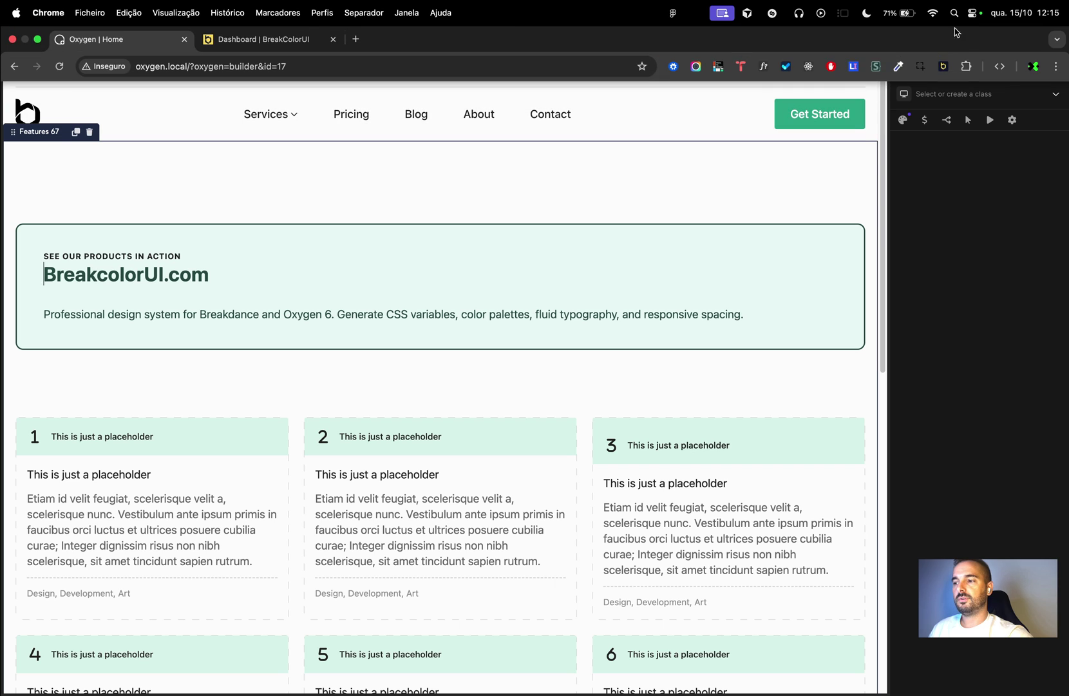
{"action": "left_click", "coordinate": [943, 67]}
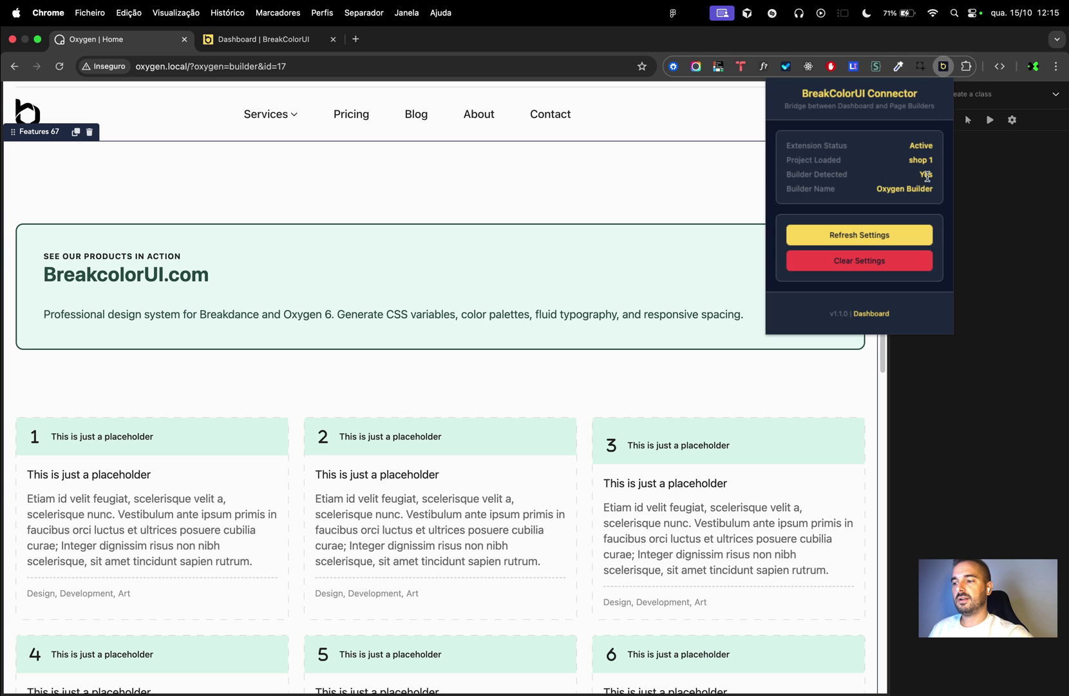
{"action": "left_click_drag", "start_coordinate": [827, 174], "coordinate": [929, 192]}
{"action": "key", "text": "super+shift+f"}
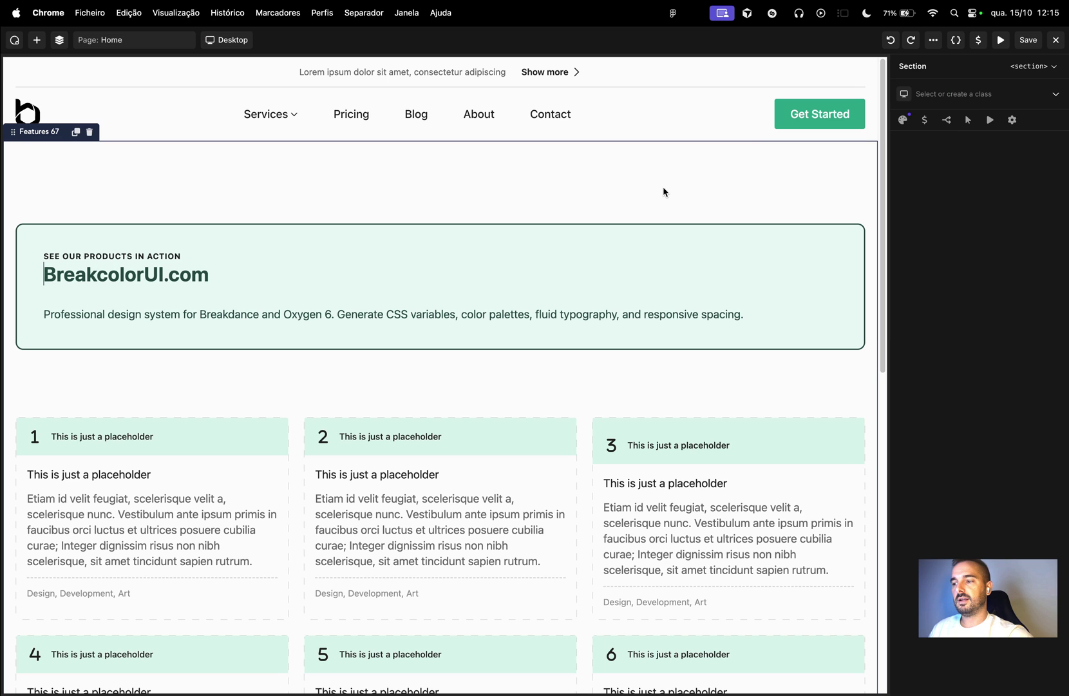
- Select the Top section and try brand green backgrounds #059273 and #b8e3d7
{"action": "left_click", "coordinate": [346, 244]}
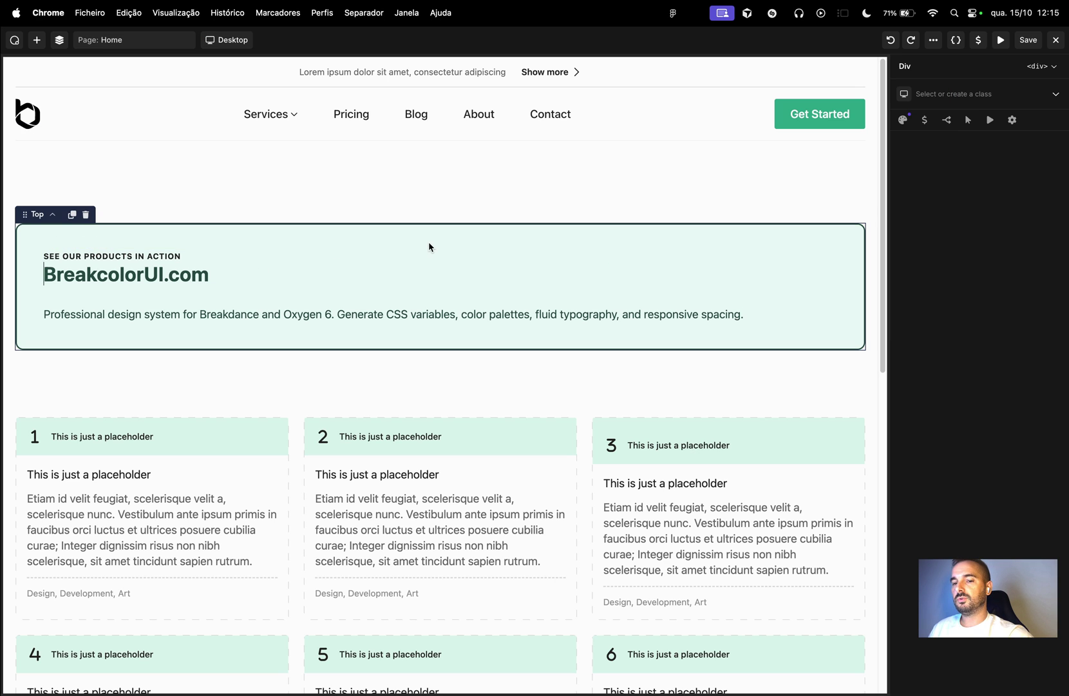
{"action": "left_click", "coordinate": [904, 120]}
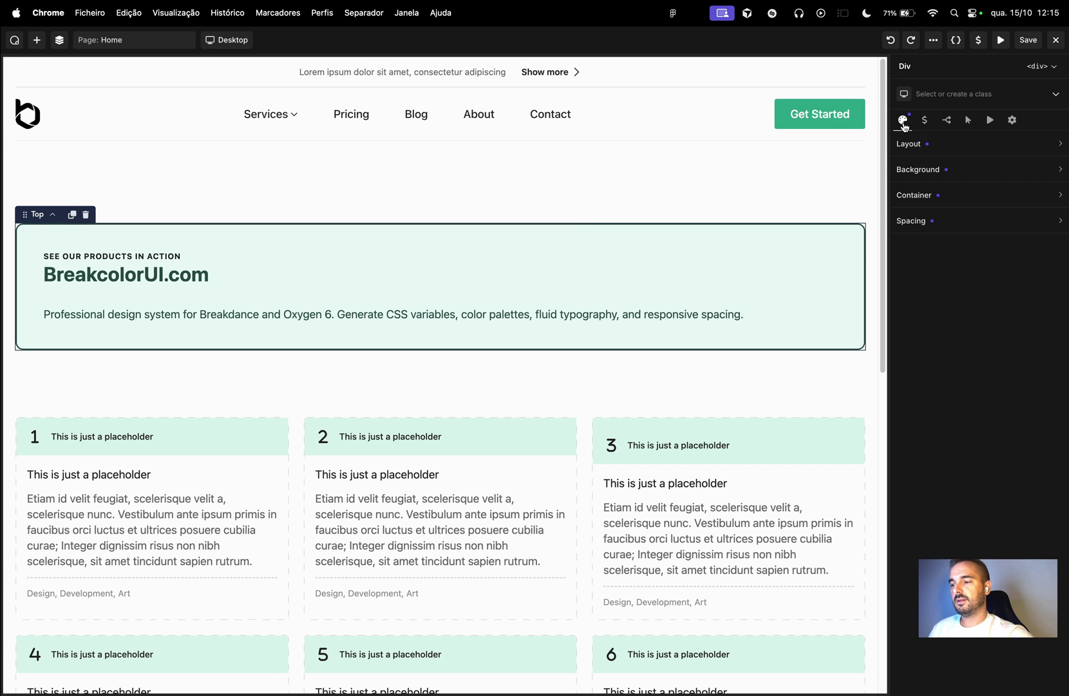
{"action": "left_click", "coordinate": [969, 171]}
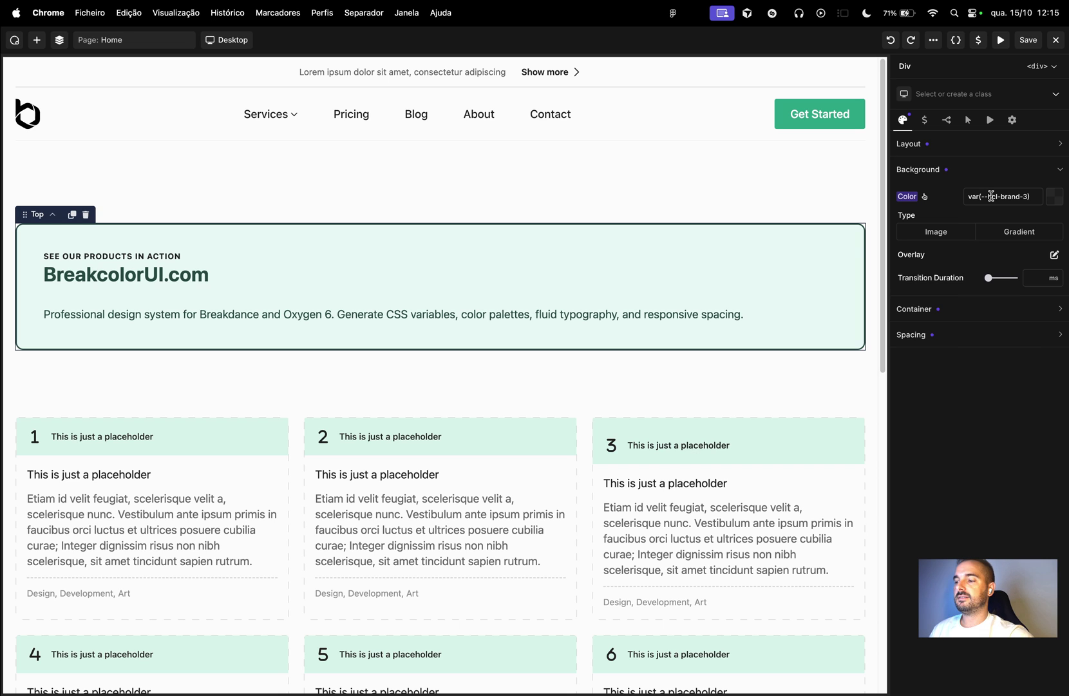
{"action": "left_click", "coordinate": [993, 198]}
{"action": "left_click_drag", "start_coordinate": [948, 124], "coordinate": [829, 164]}
{"action": "left_click", "coordinate": [855, 207]}
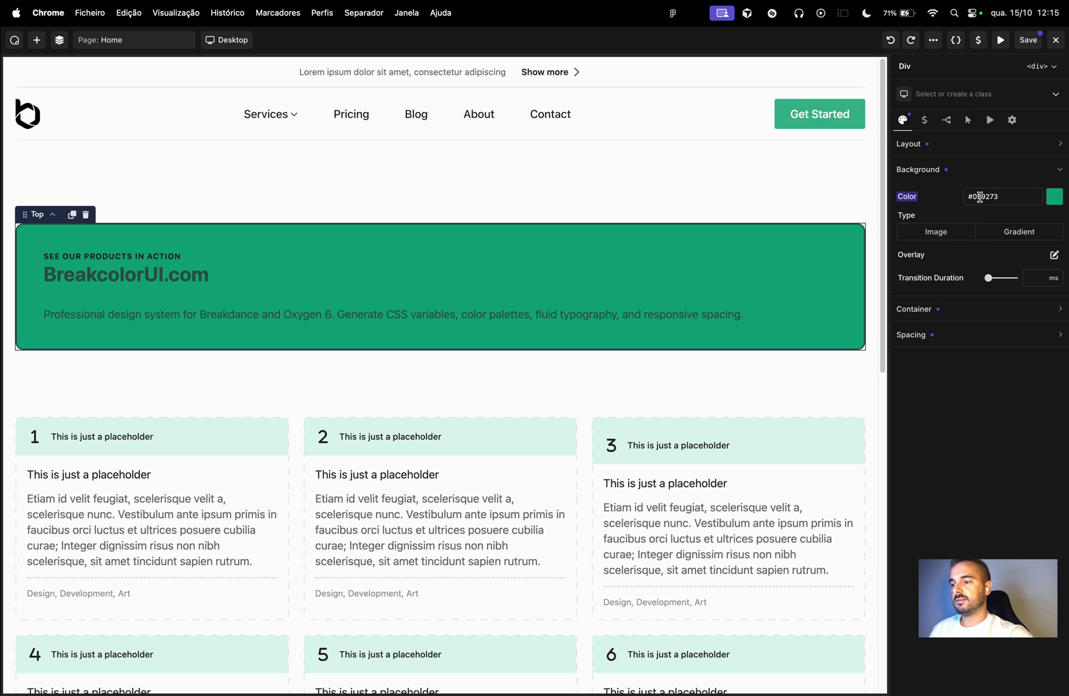
{"action": "left_click", "coordinate": [995, 196]}
{"action": "left_click", "coordinate": [893, 169]}
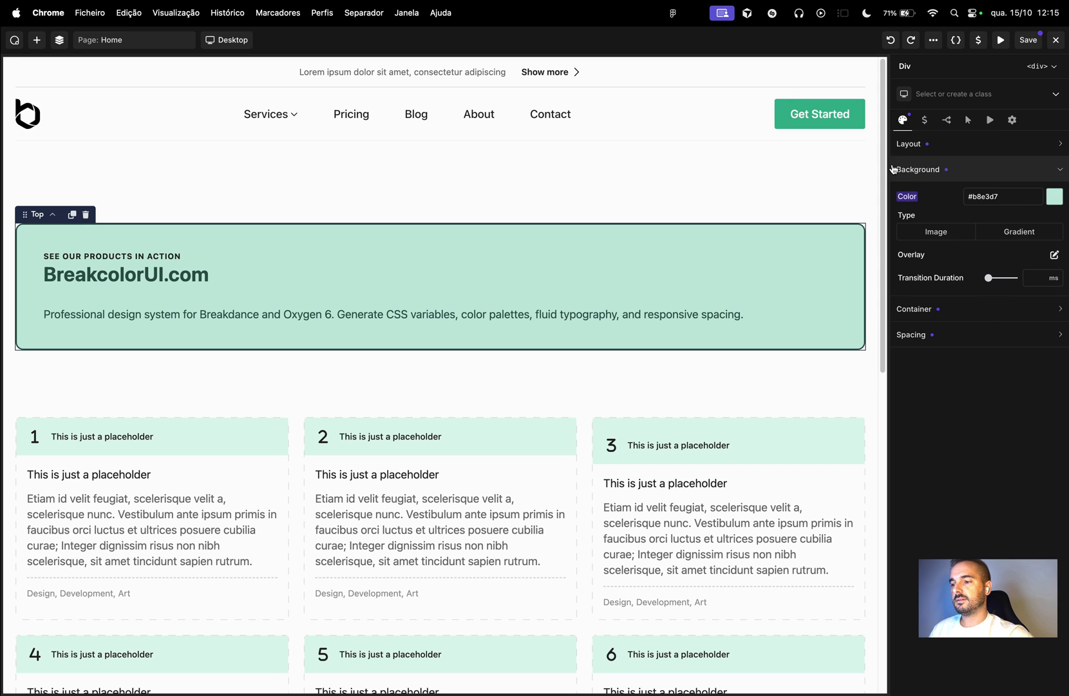
- Switch the palette to CSS variables and apply brand 7 as var(--hcl-brand-7)
{"action": "left_click", "coordinate": [974, 192]}
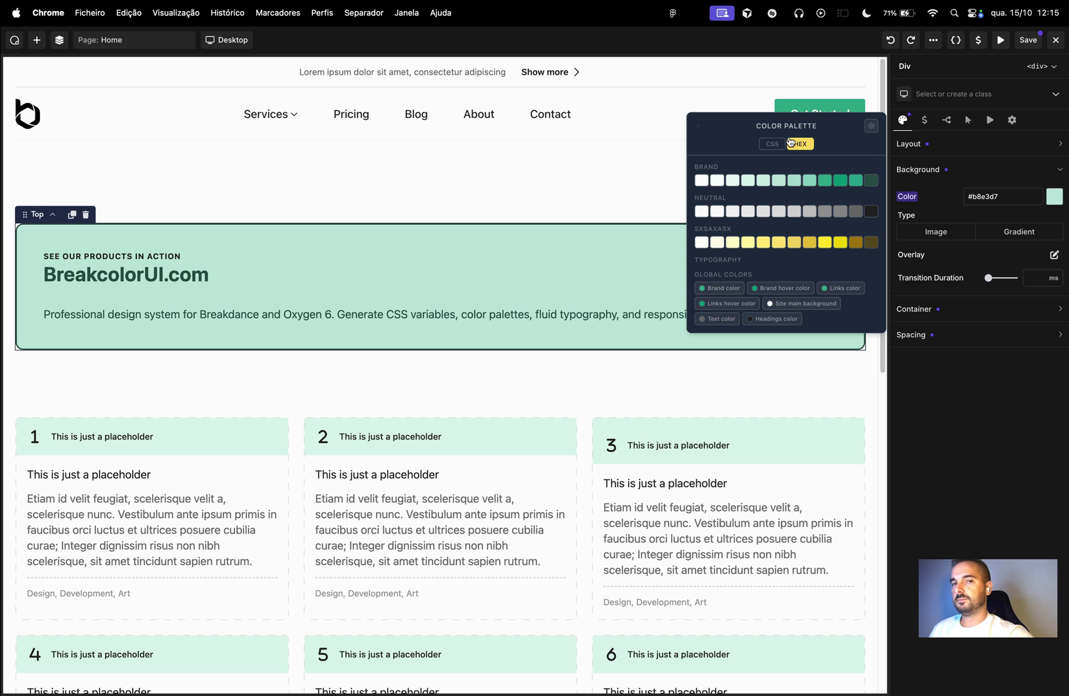
{"action": "left_click", "coordinate": [775, 148]}
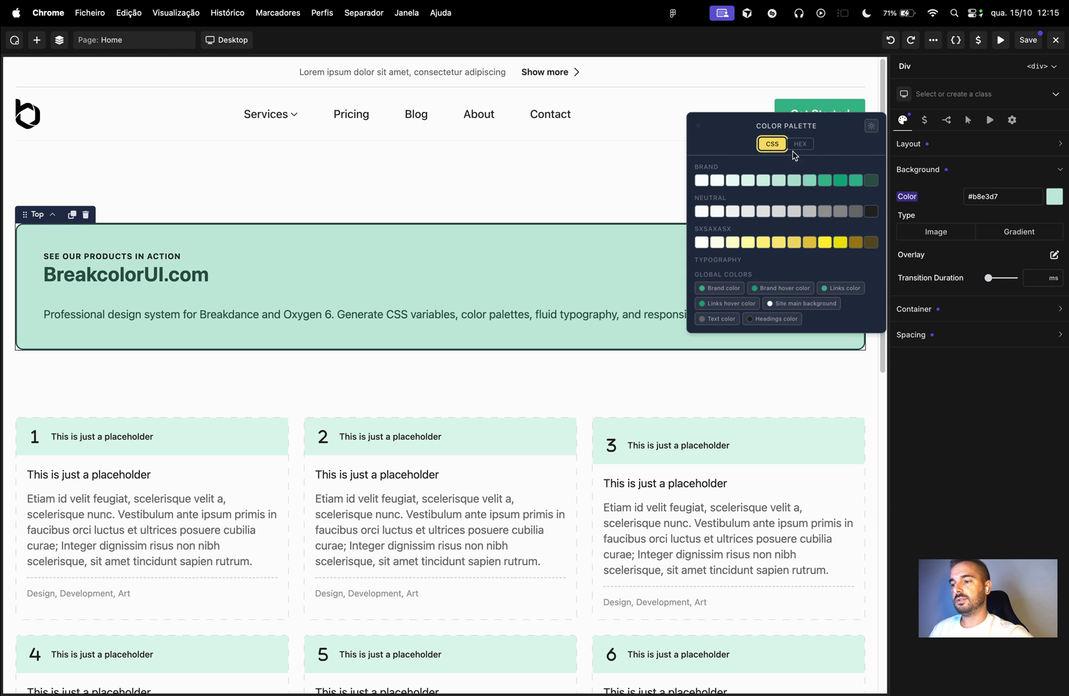
{"action": "left_click", "coordinate": [794, 180]}
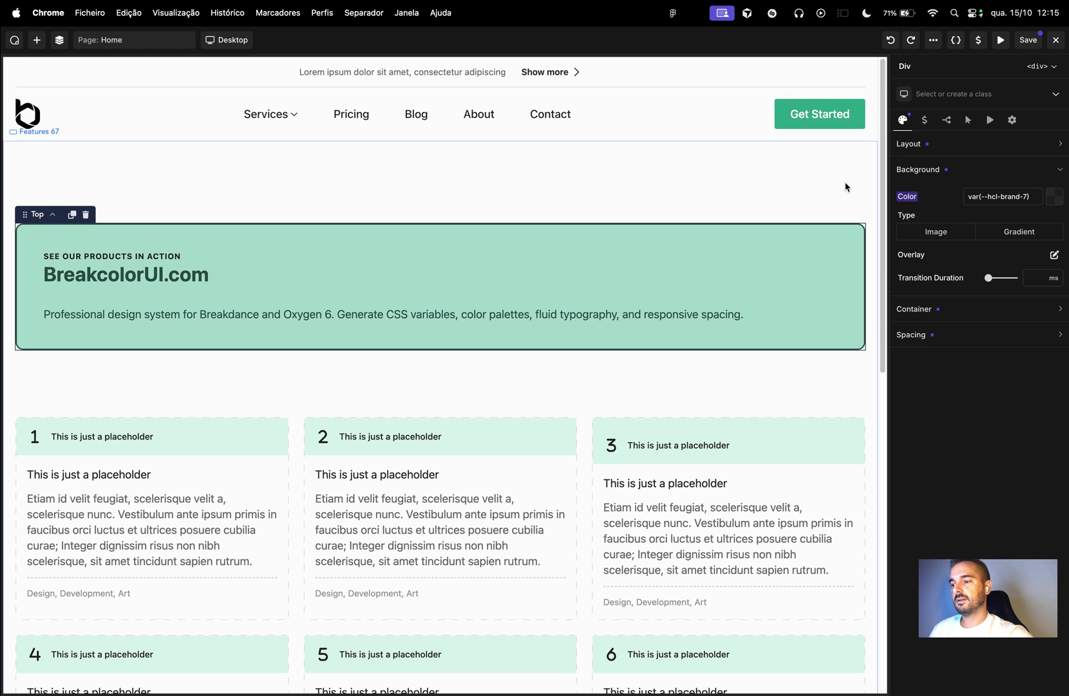
{"action": "left_click", "coordinate": [980, 196]}
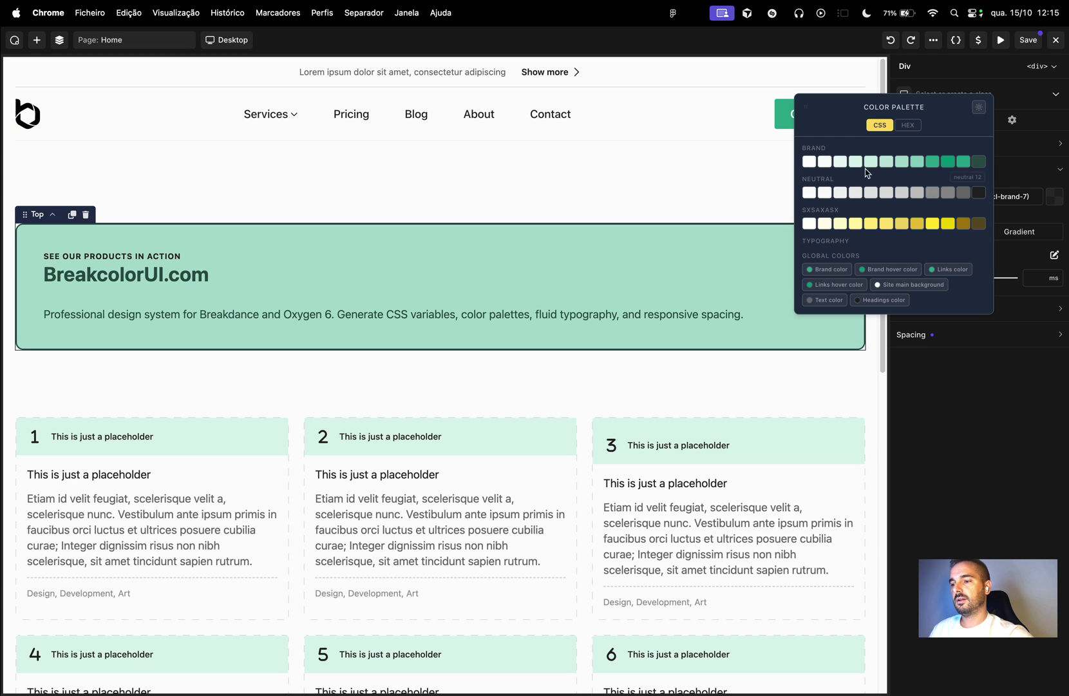
{"action": "left_click", "coordinate": [908, 127]}
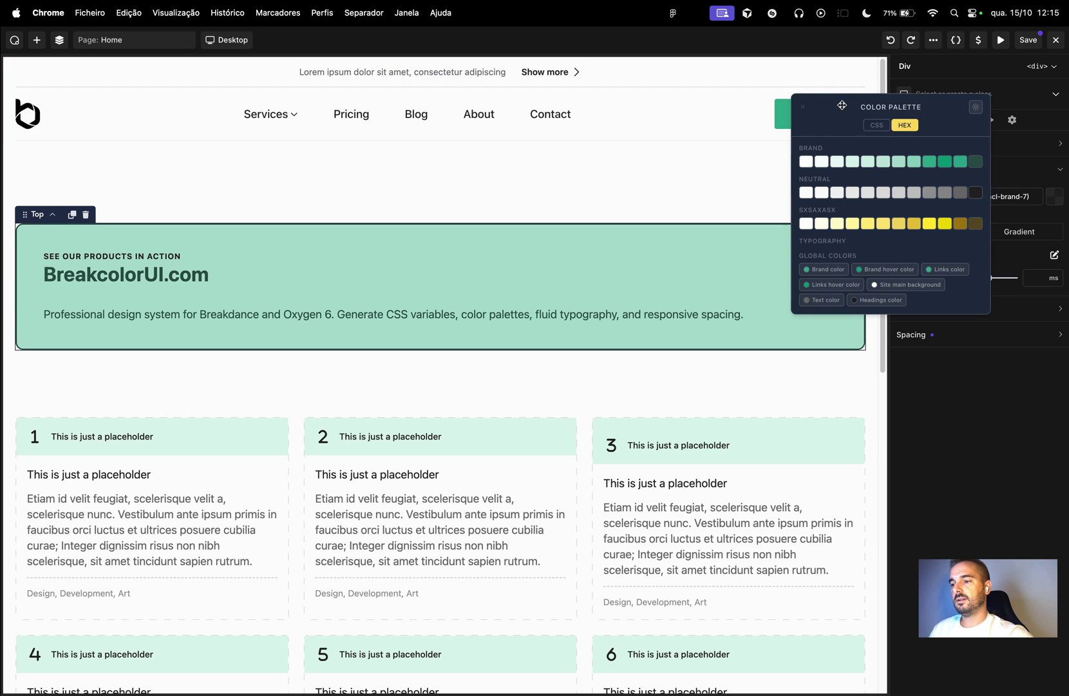
{"action": "left_click_drag", "start_coordinate": [832, 105], "coordinate": [696, 124]}
{"action": "left_click", "coordinate": [755, 180]}
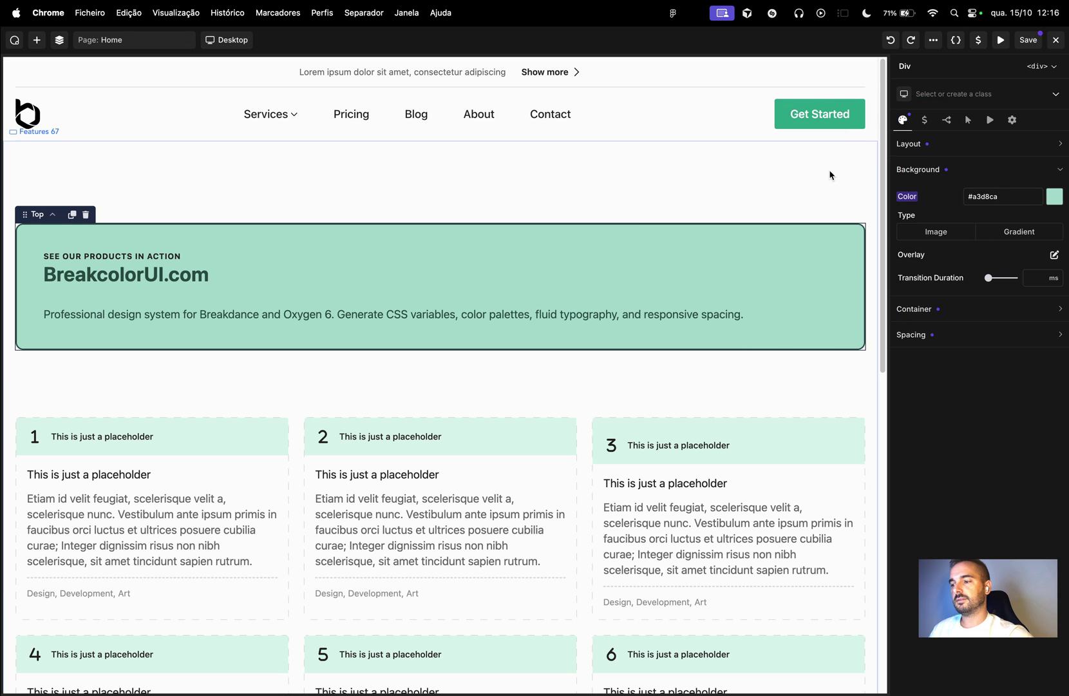
{"action": "left_click", "coordinate": [968, 197]}
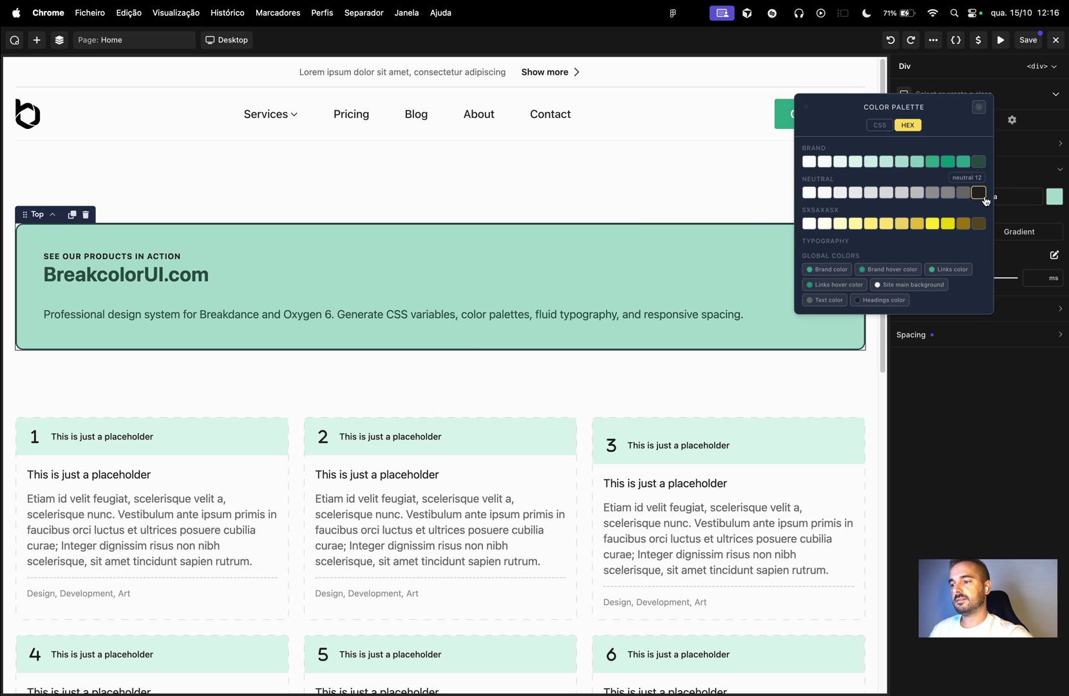
{"action": "left_click", "coordinate": [901, 162]}
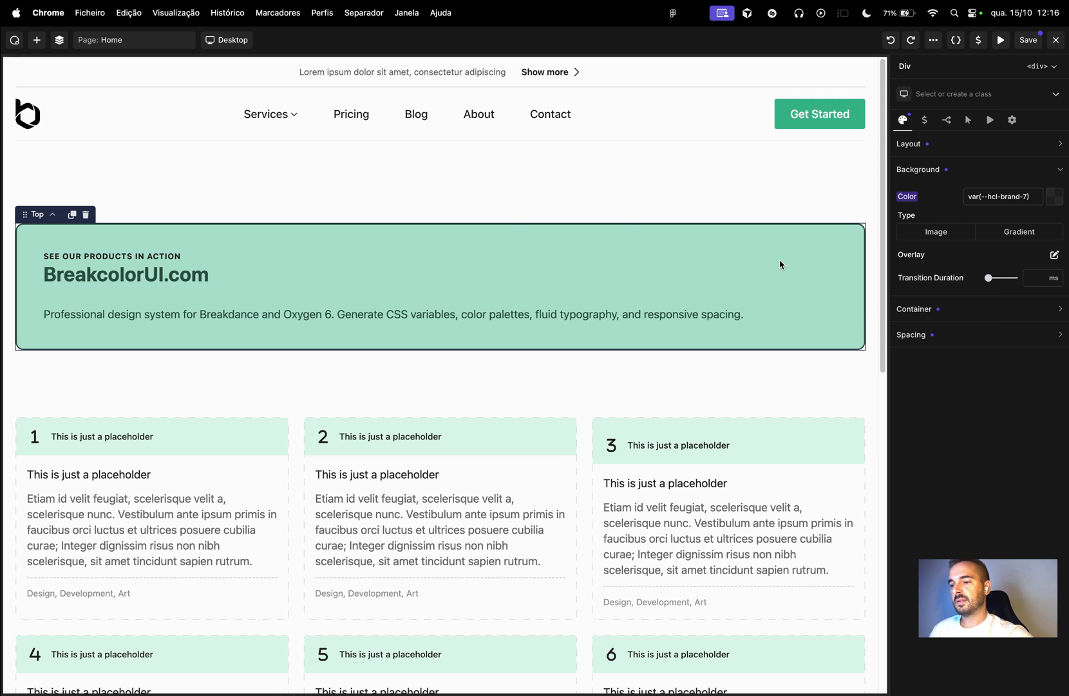
- Select the BreakcolorUI.com heading and, after trying yellow and brand-7, set its colour to brand-12
{"action": "left_click", "coordinate": [172, 291]}
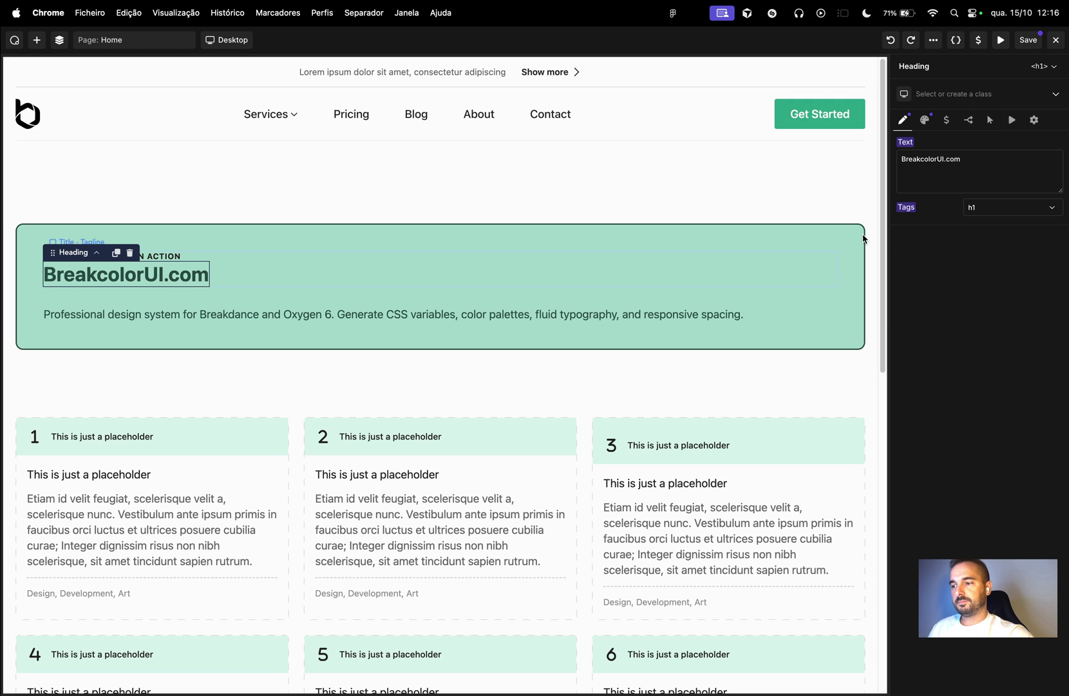
{"action": "left_click", "coordinate": [929, 128]}
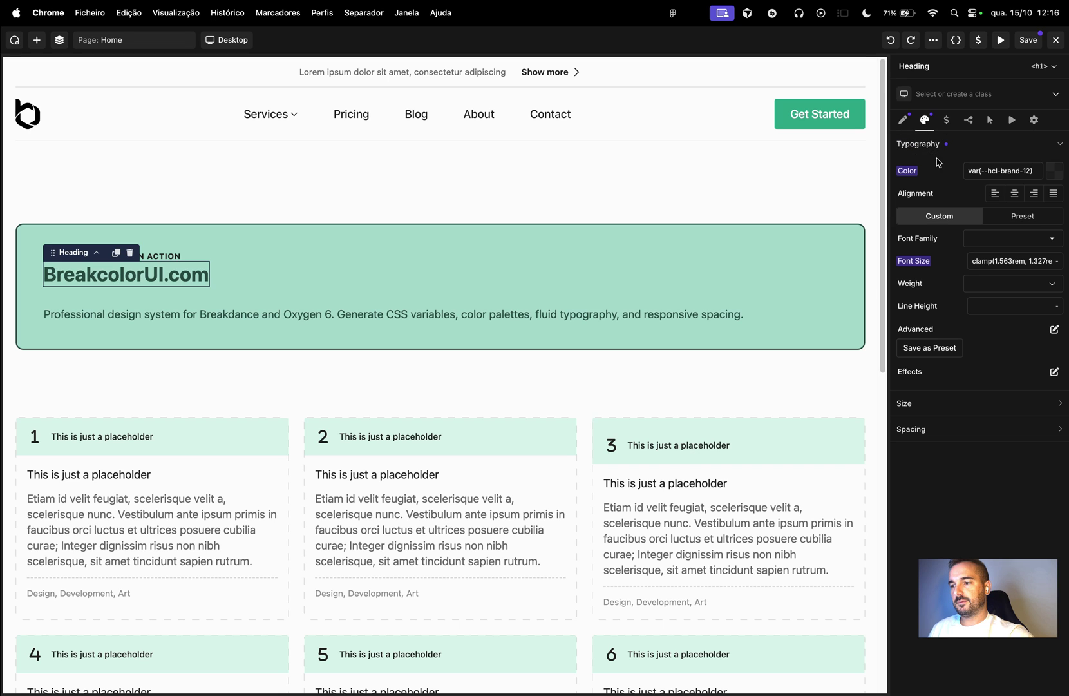
{"action": "left_click", "coordinate": [991, 172]}
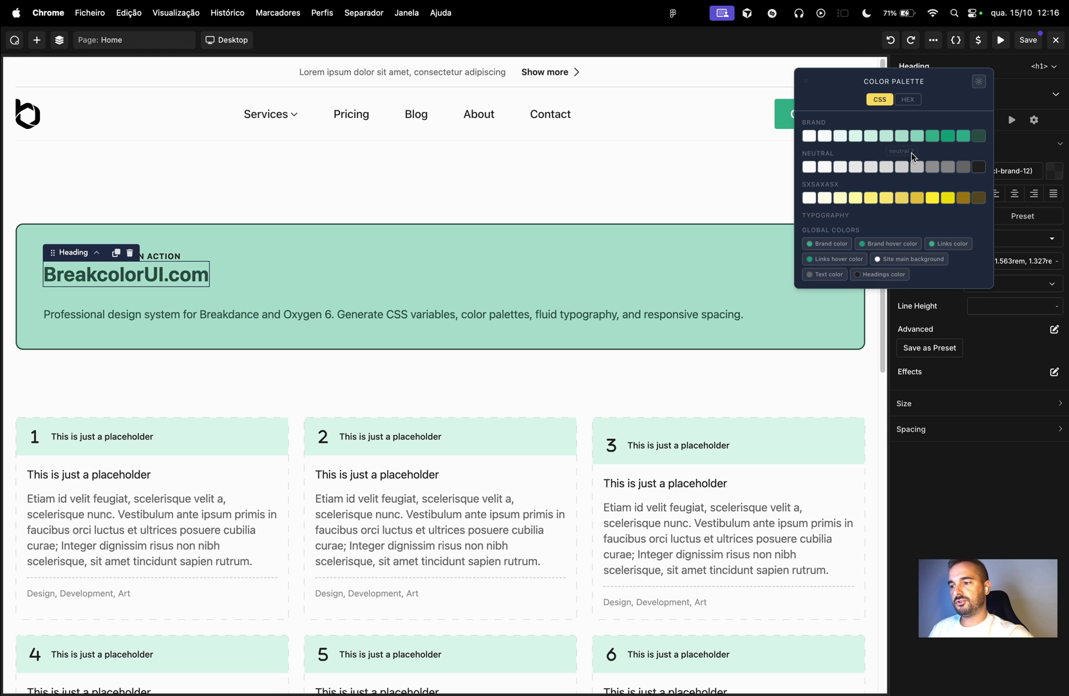
{"action": "left_click", "coordinate": [921, 197]}
{"action": "left_click", "coordinate": [977, 176]}
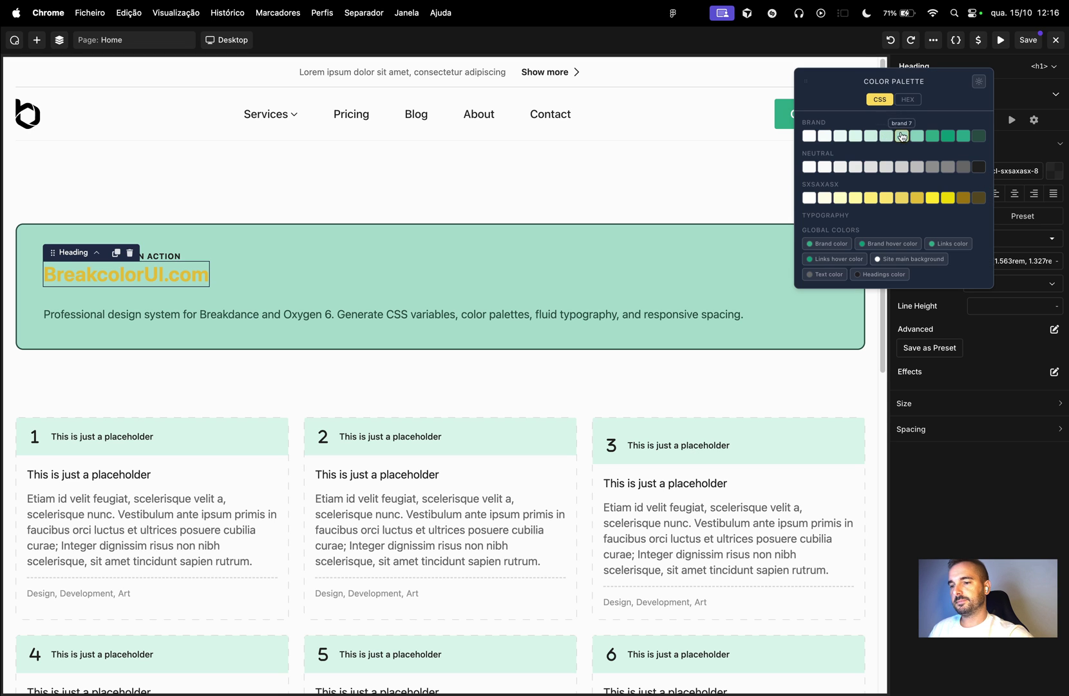
{"action": "left_click", "coordinate": [902, 136]}
{"action": "left_click", "coordinate": [993, 171]}
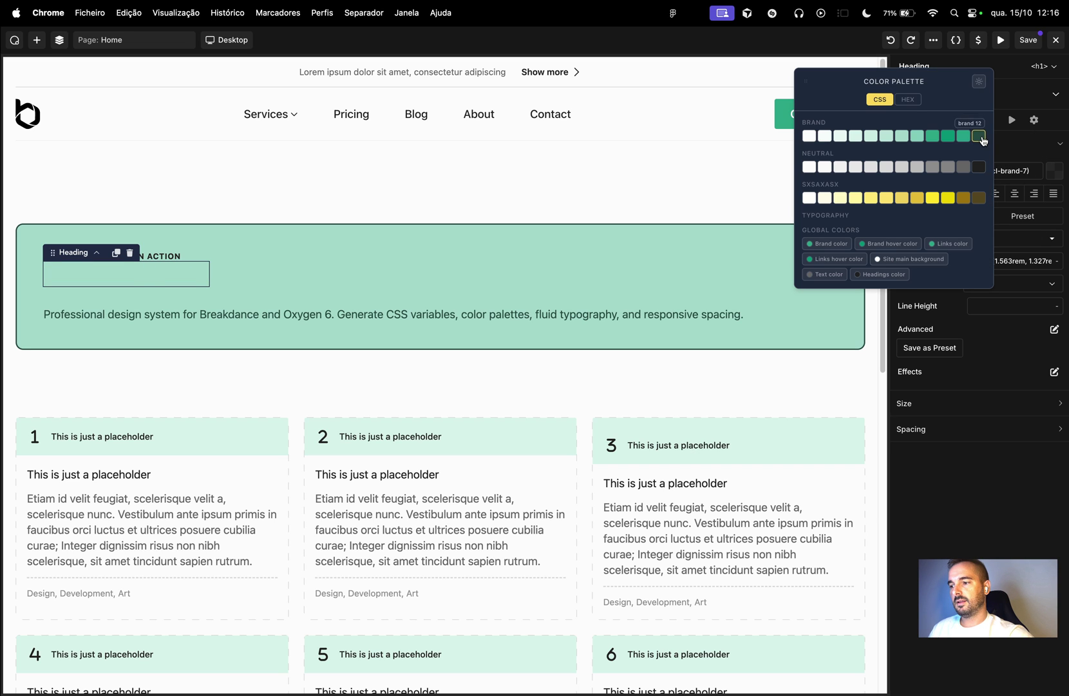
{"action": "left_click", "coordinate": [974, 136]}
- Replace the heading's custom font size with the H1 typography preset, var(--hfs-h1)
{"action": "left_click", "coordinate": [988, 261]}
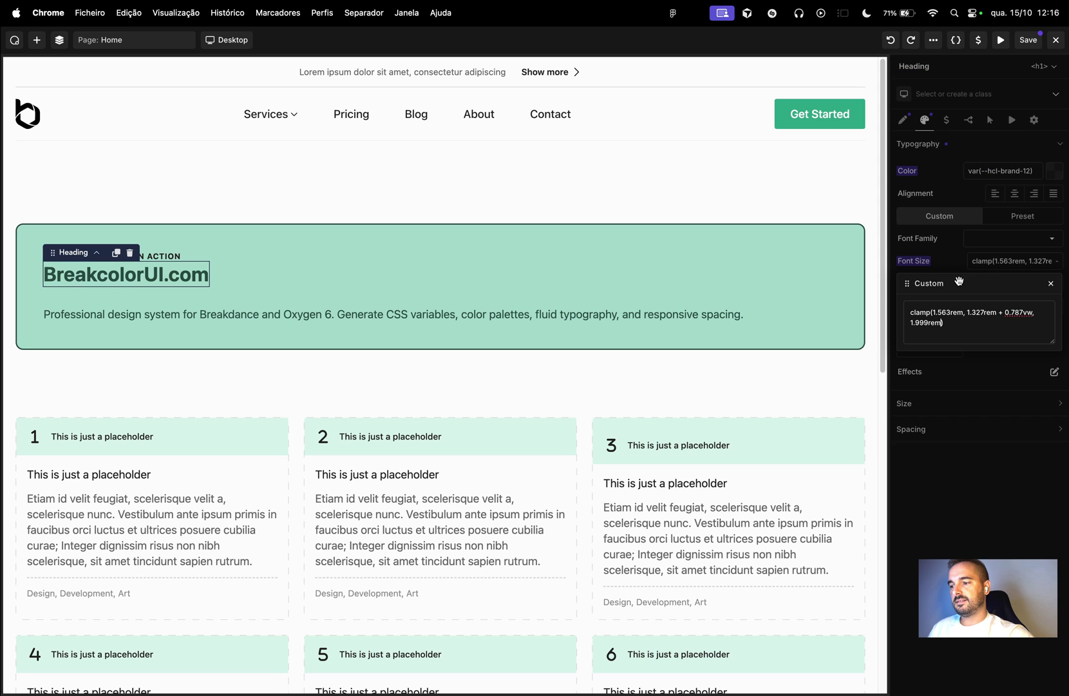
{"action": "left_click", "coordinate": [966, 264]}
{"action": "left_click", "coordinate": [989, 263]}
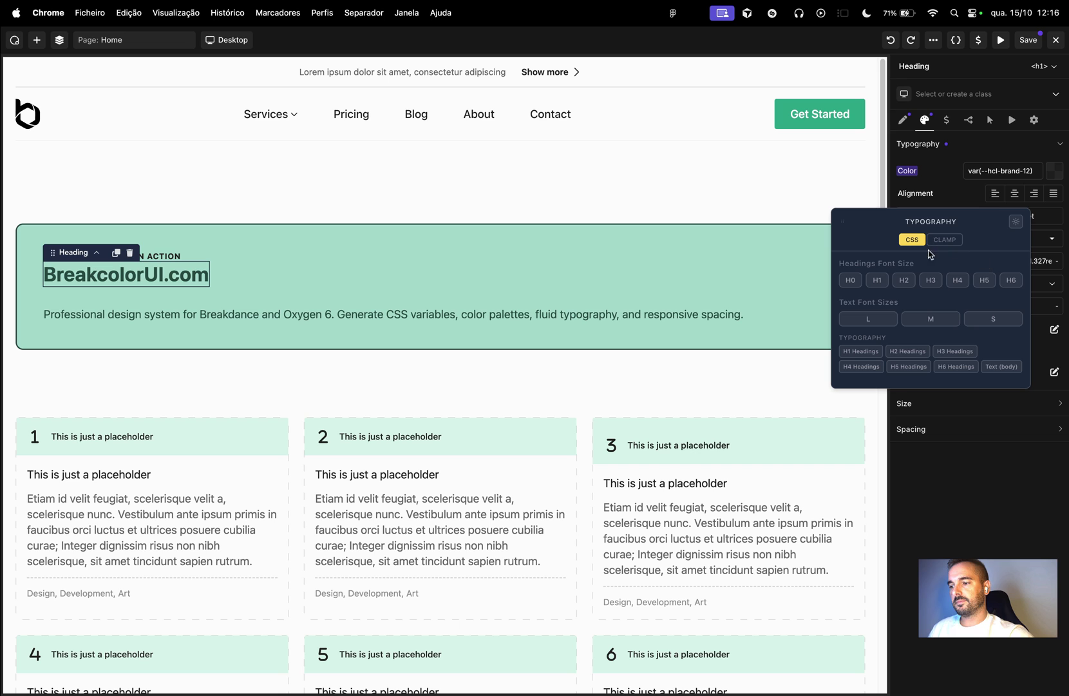
{"action": "left_click", "coordinate": [904, 280]}
{"action": "left_click", "coordinate": [987, 262]}
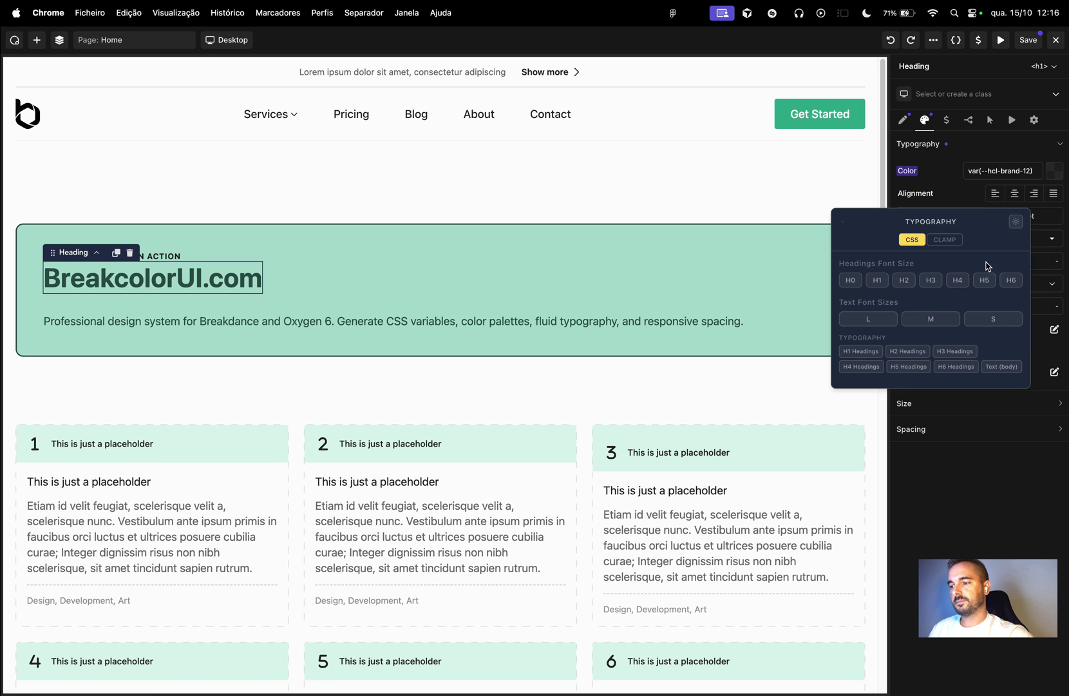
{"action": "left_click", "coordinate": [947, 282]}
{"action": "left_click", "coordinate": [989, 262]}
{"action": "left_click", "coordinate": [880, 281]}
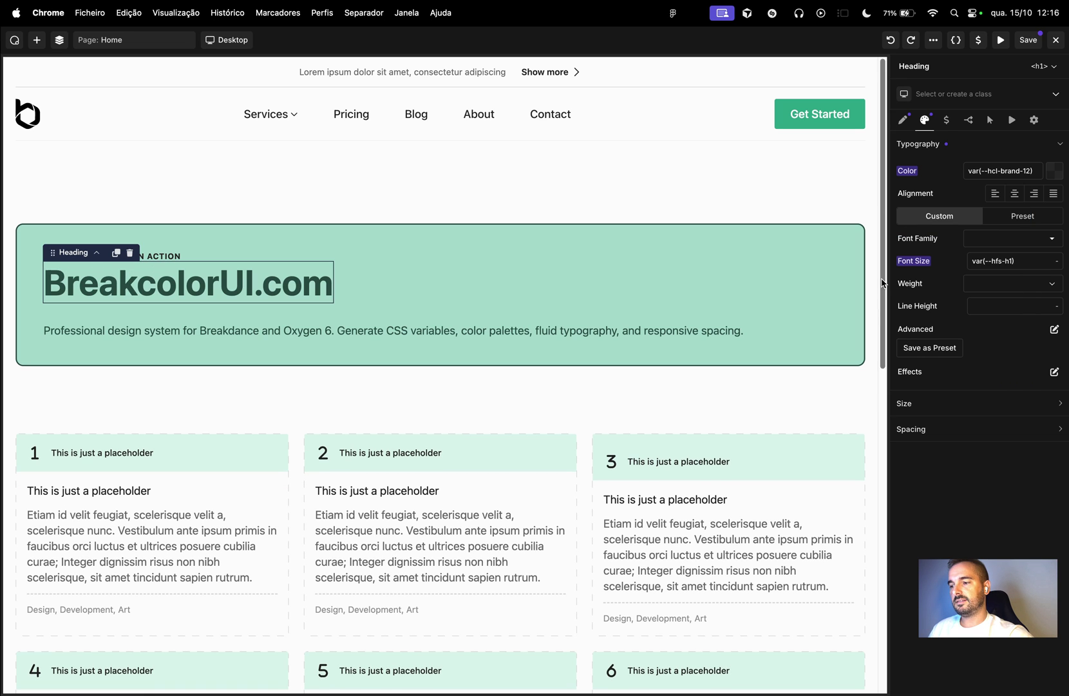
- Select the hero box and set padding on all sides to the XL spacing token
{"action": "key", "text": "Escape"}
{"action": "key", "text": "Escape"}
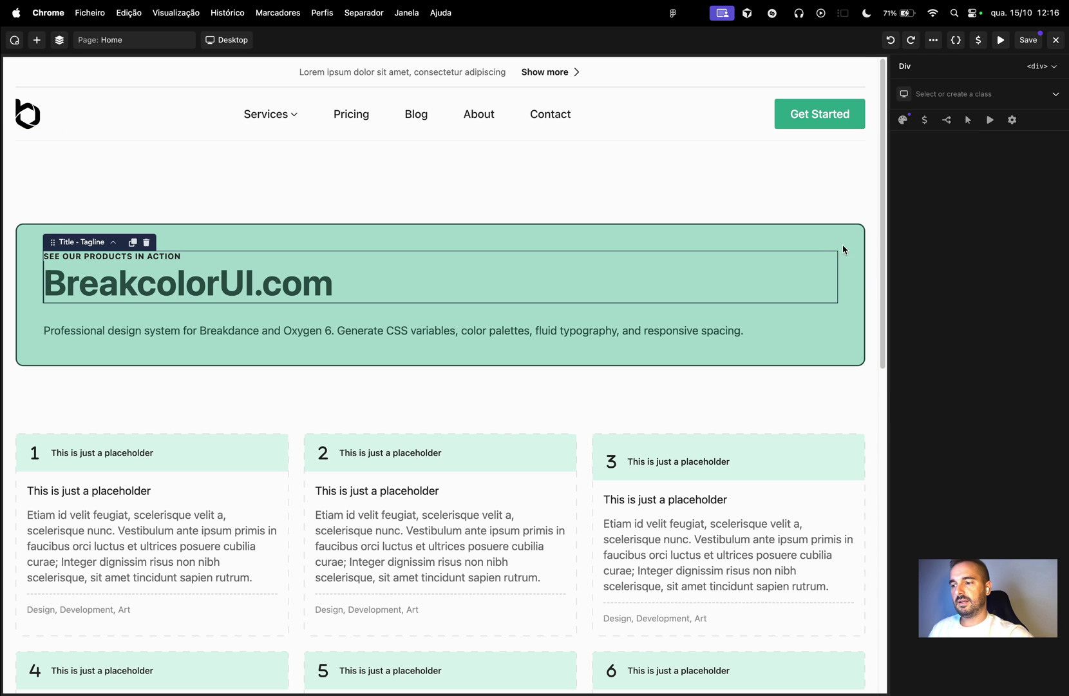
{"action": "left_click", "coordinate": [964, 307]}
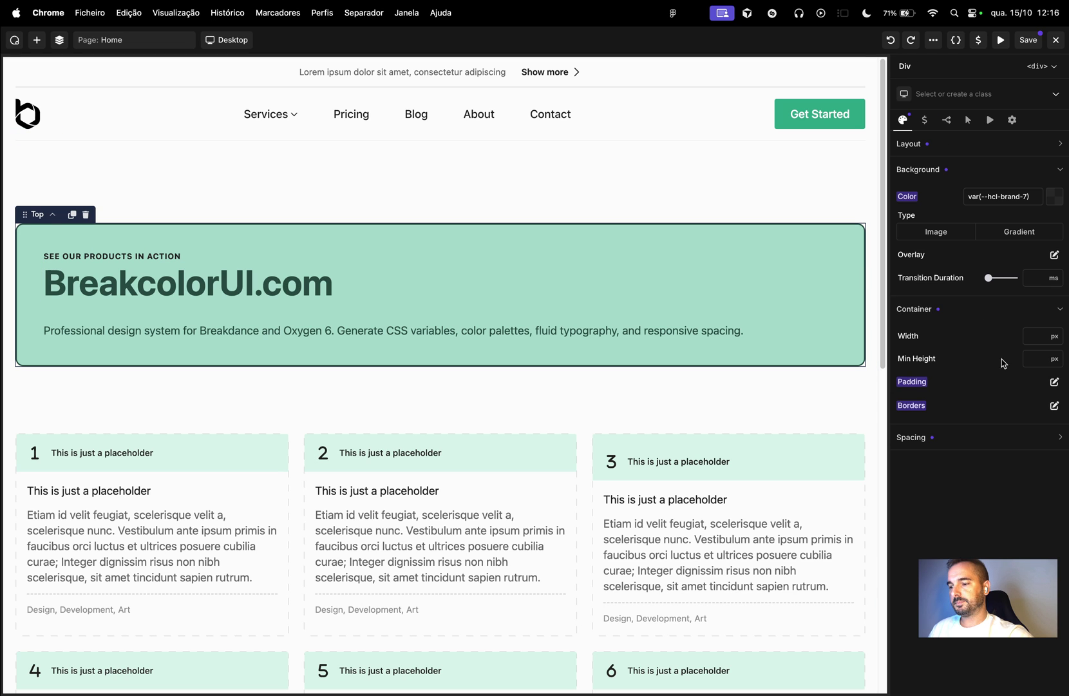
{"action": "left_click", "coordinate": [1052, 383]}
{"action": "left_click", "coordinate": [965, 442]}
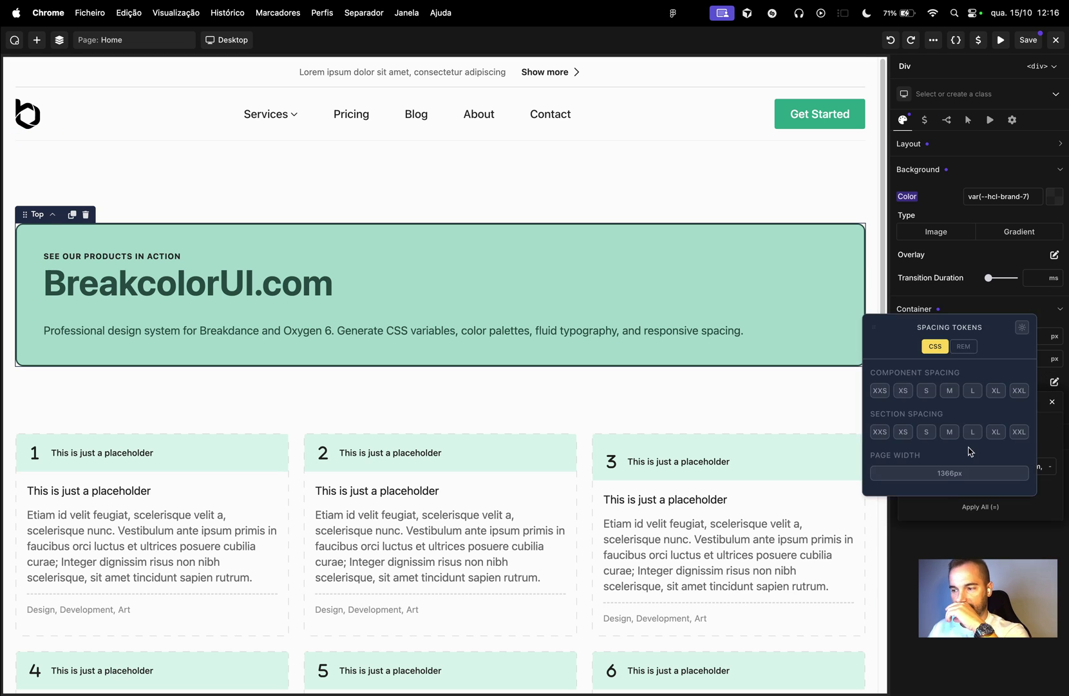
{"action": "left_click", "coordinate": [949, 390]}
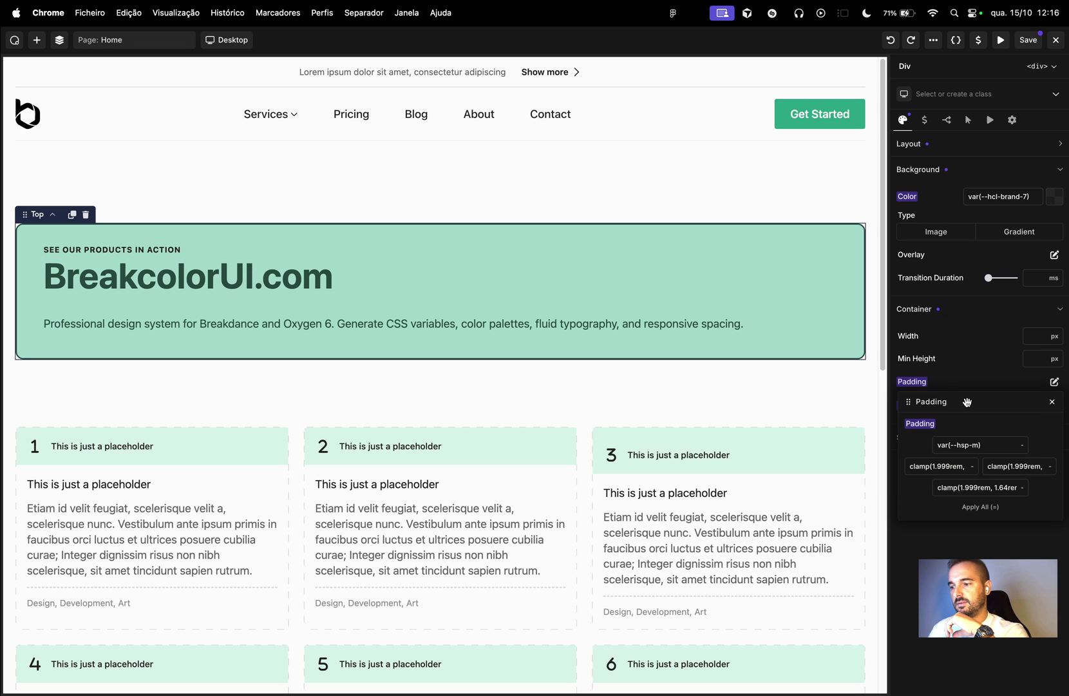
{"action": "left_click", "coordinate": [987, 507]}
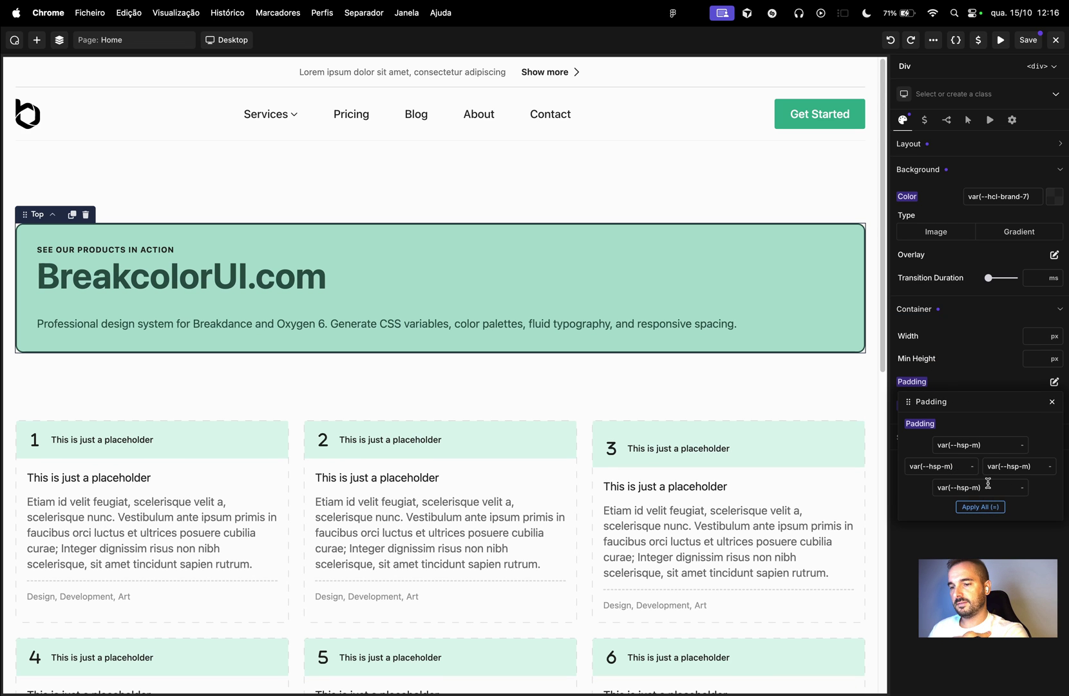
{"action": "left_click", "coordinate": [974, 444]}
{"action": "left_click", "coordinate": [997, 390]}
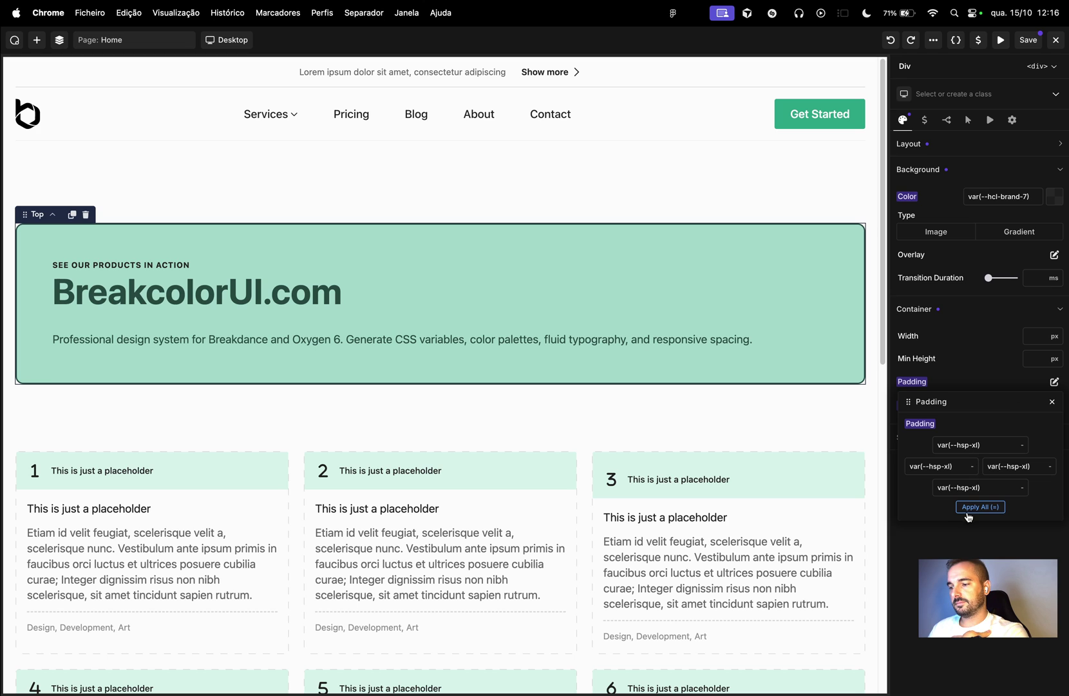
{"action": "left_click", "coordinate": [974, 355]}
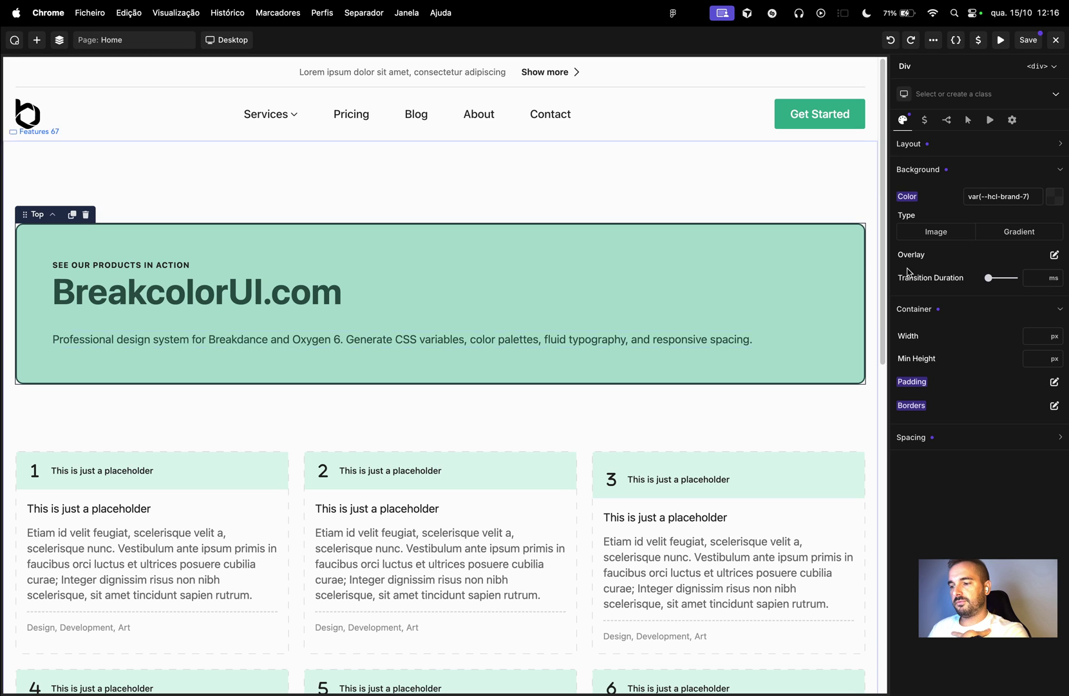
- Set the hero box's top margin to the XL spacing token
{"action": "left_click", "coordinate": [1006, 444]}
{"action": "left_click", "coordinate": [987, 464]}
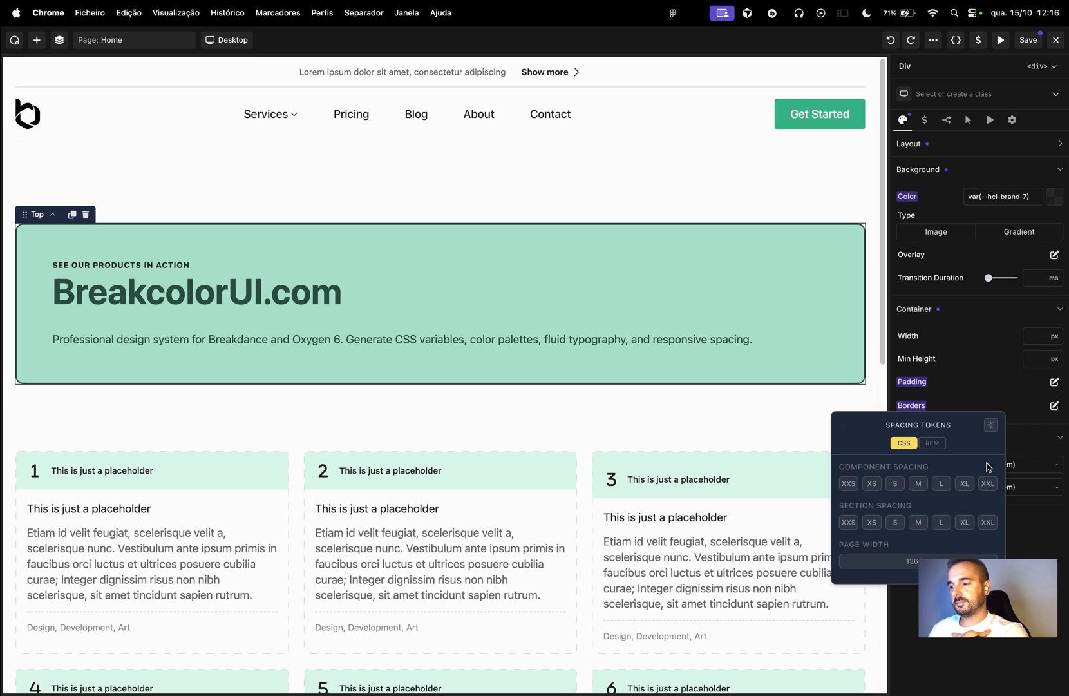
{"action": "left_click", "coordinate": [965, 484]}
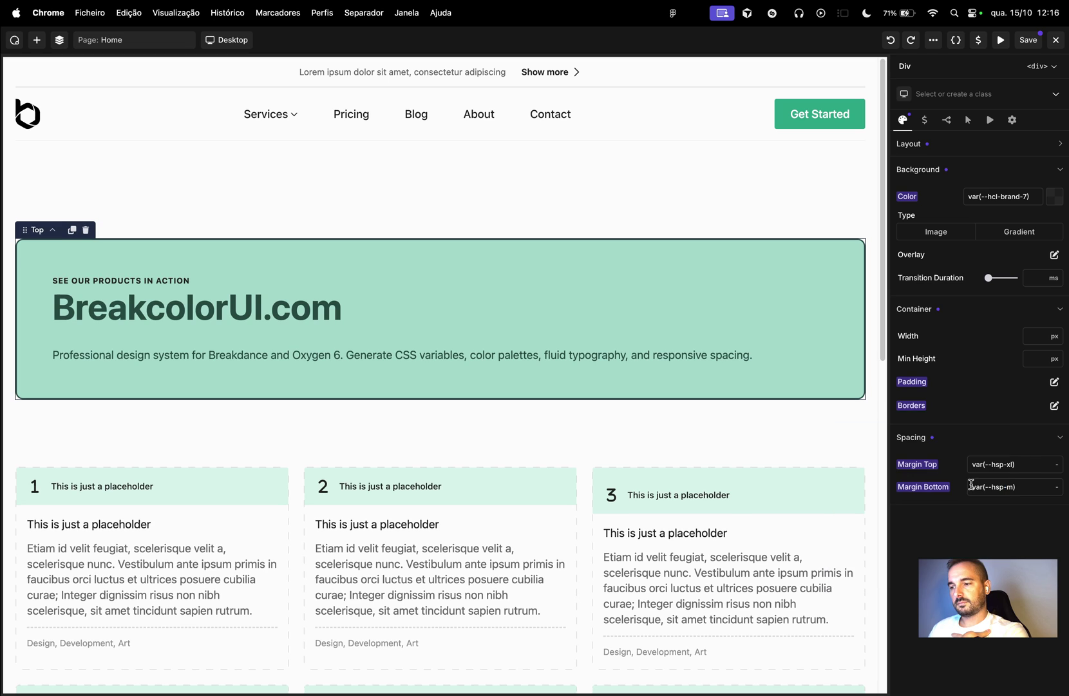
{"action": "left_click", "coordinate": [1004, 465]}
- Set the hero box's border radius to the M token after trying L and pill shapes
{"action": "left_click", "coordinate": [1053, 405]}
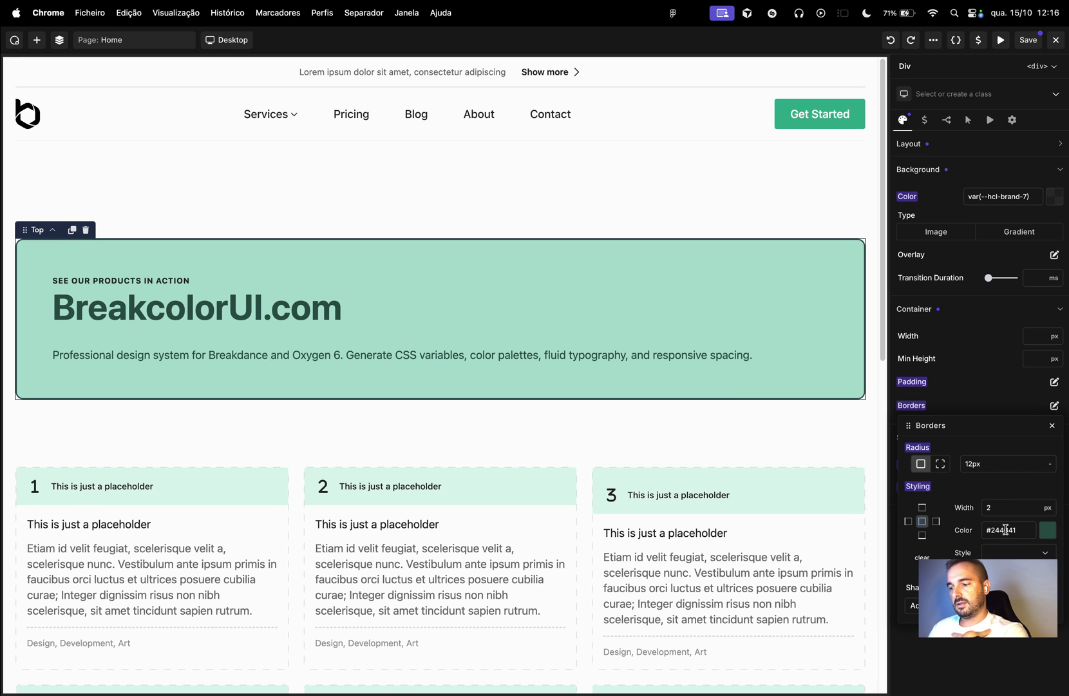
{"action": "left_click", "coordinate": [1005, 530]}
{"action": "left_click", "coordinate": [998, 383]}
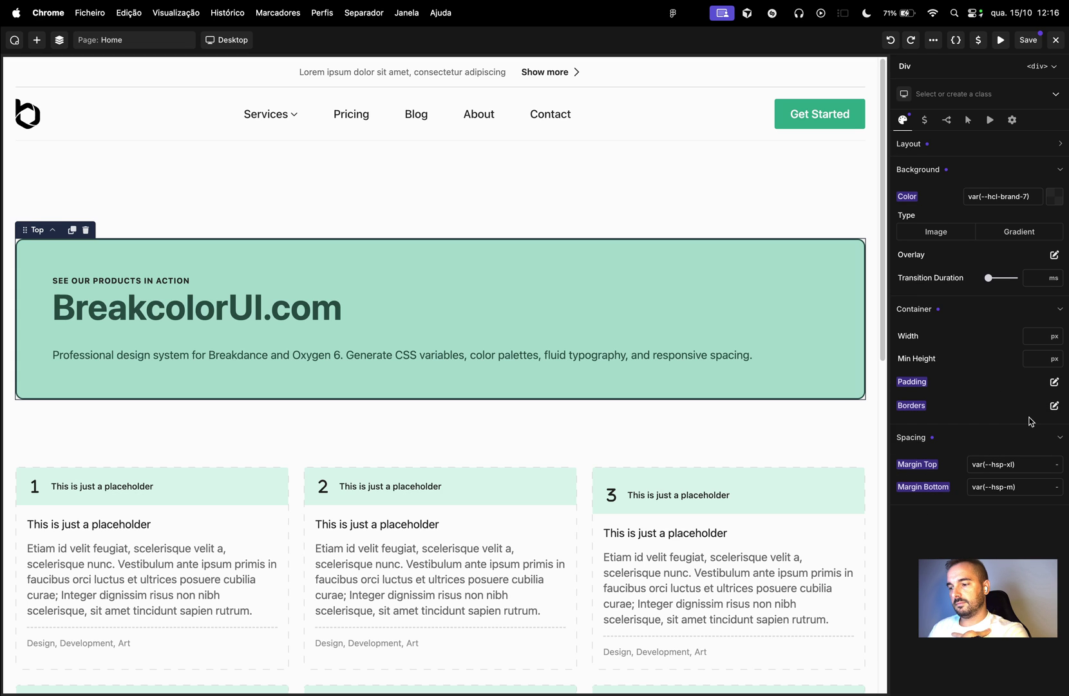
{"action": "left_click", "coordinate": [1054, 405]}
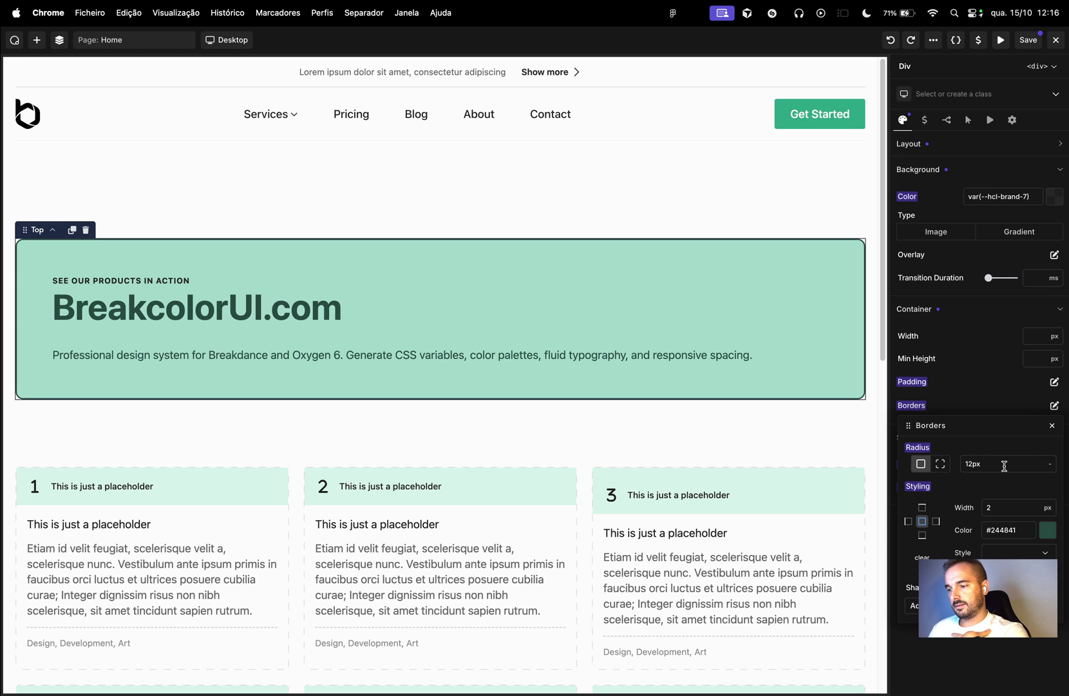
{"action": "left_click", "coordinate": [1004, 464]}
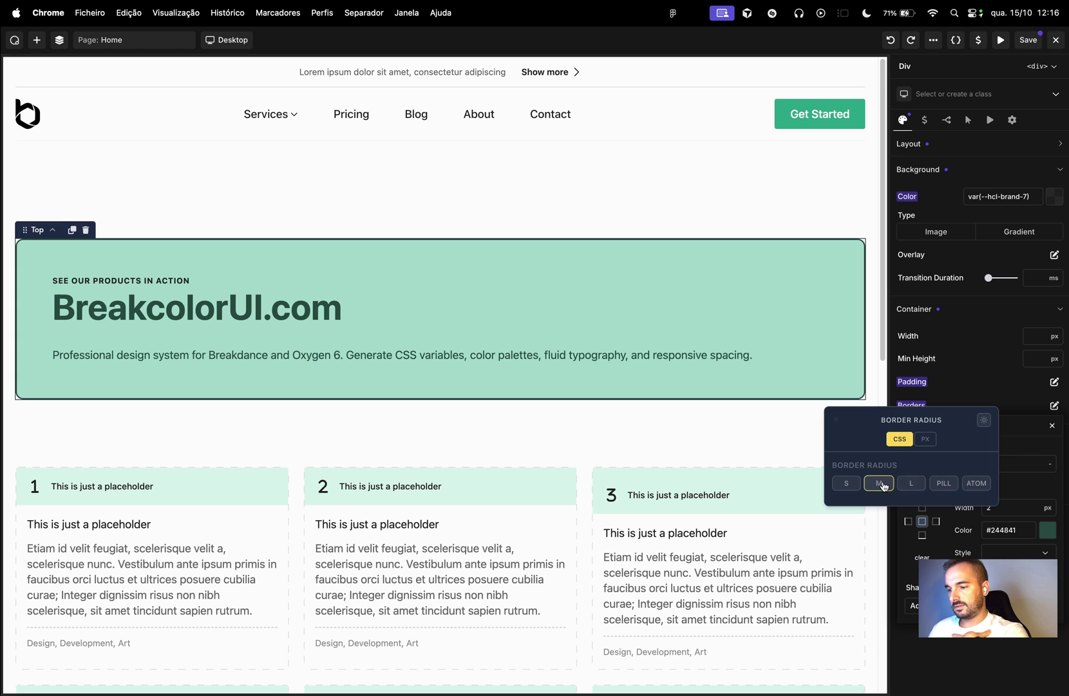
{"action": "left_click", "coordinate": [911, 483]}
{"action": "left_click", "coordinate": [970, 465]}
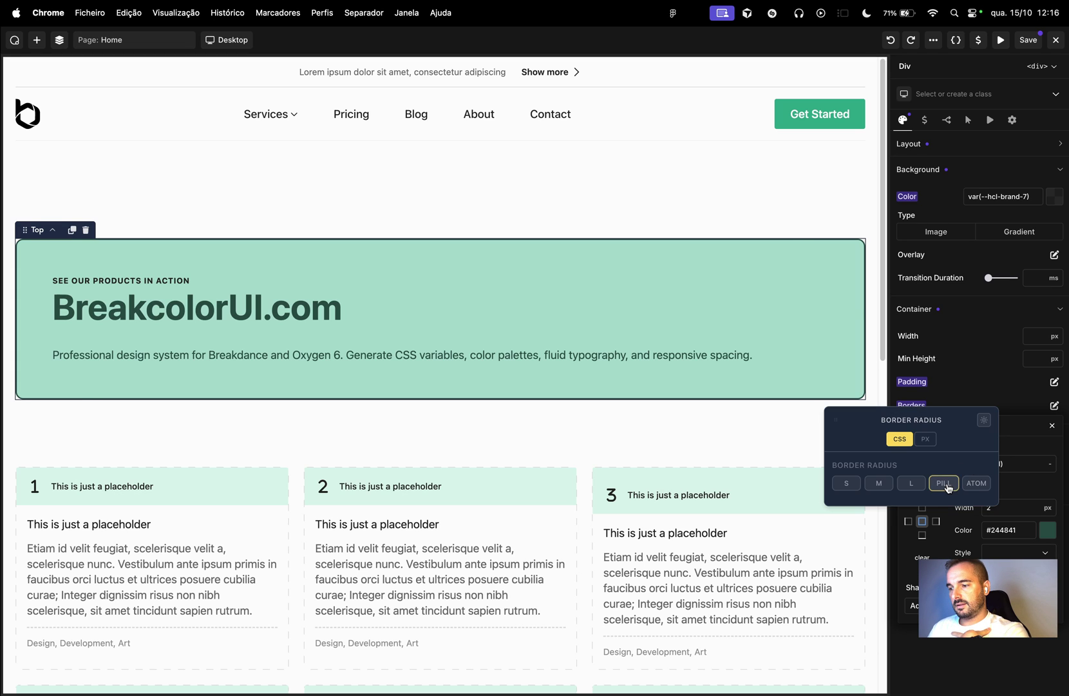
{"action": "left_click", "coordinate": [944, 482]}
{"action": "left_click", "coordinate": [987, 465]}
{"action": "left_click", "coordinate": [879, 485]}
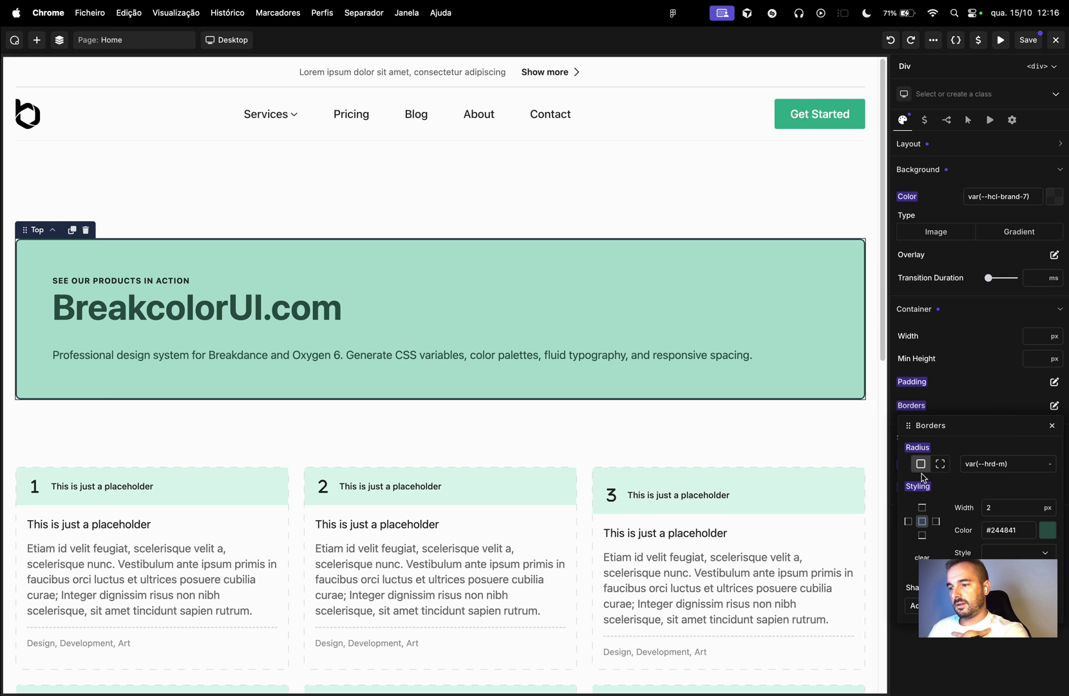
{"action": "left_click", "coordinate": [972, 466]}
{"action": "left_click", "coordinate": [850, 485]}
- Set the hero box's top and bottom margins to the XXL spacing token
{"action": "left_click", "coordinate": [812, 234]}
{"action": "scroll", "coordinate": [797, 348], "scroll_direction": "down", "scroll_amount": 2}
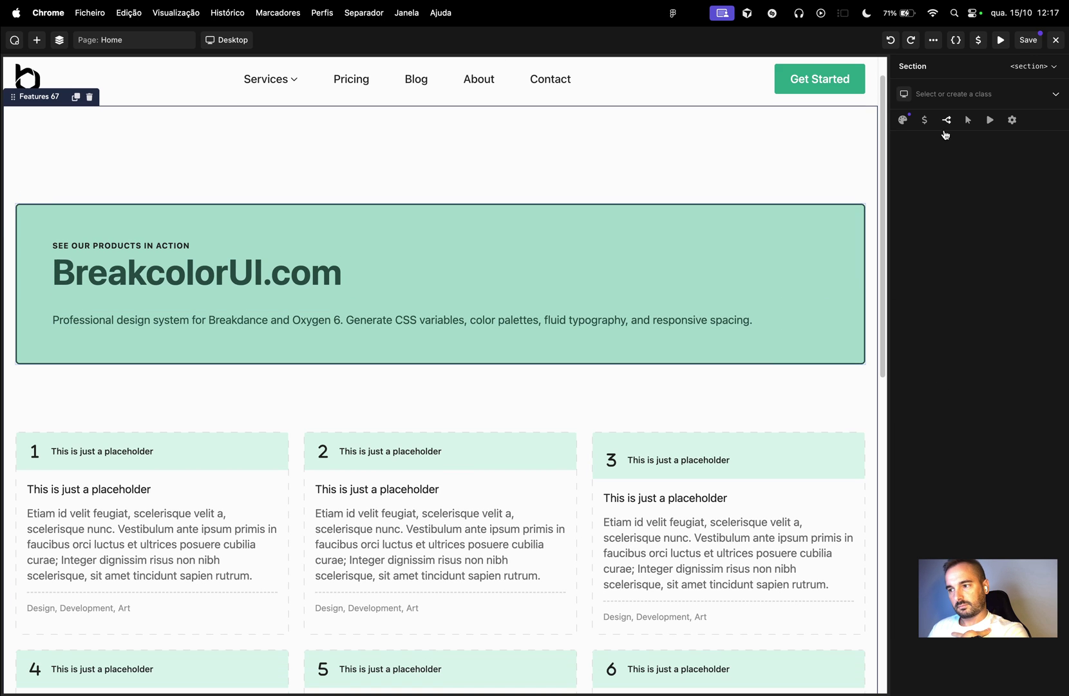
{"action": "scroll", "coordinate": [820, 247], "scroll_direction": "up", "scroll_amount": 1}
{"action": "scroll", "coordinate": [820, 247], "scroll_direction": "up", "scroll_amount": 1}
{"action": "left_click", "coordinate": [904, 121]}
{"action": "left_click", "coordinate": [824, 262]}
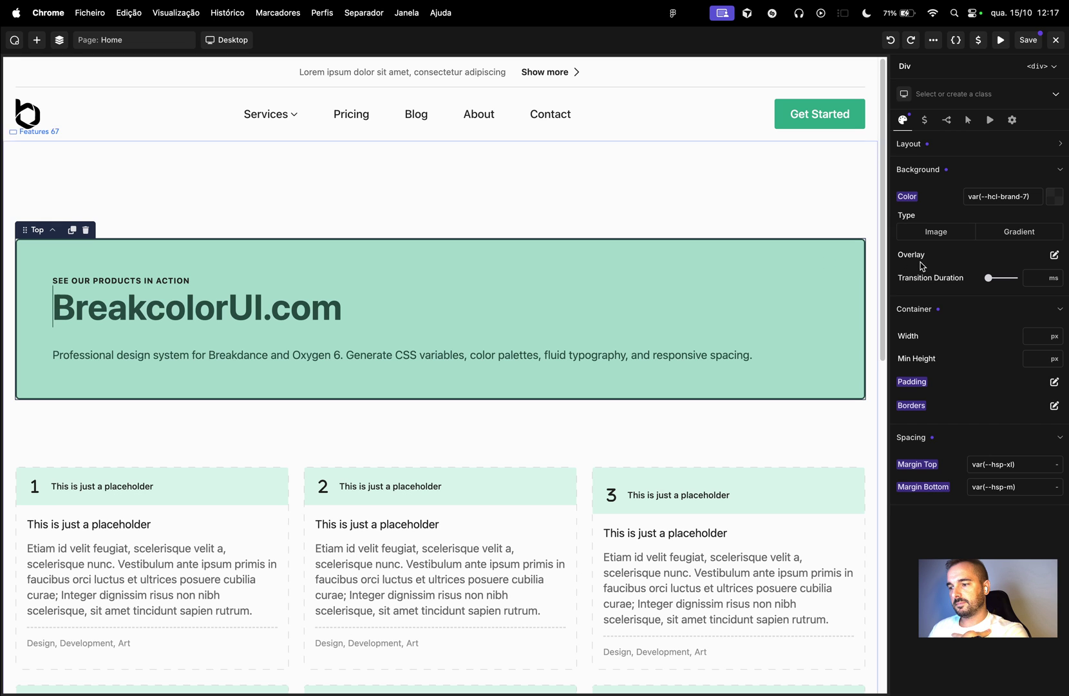
{"action": "left_click", "coordinate": [999, 469]}
{"action": "left_click", "coordinate": [992, 474]}
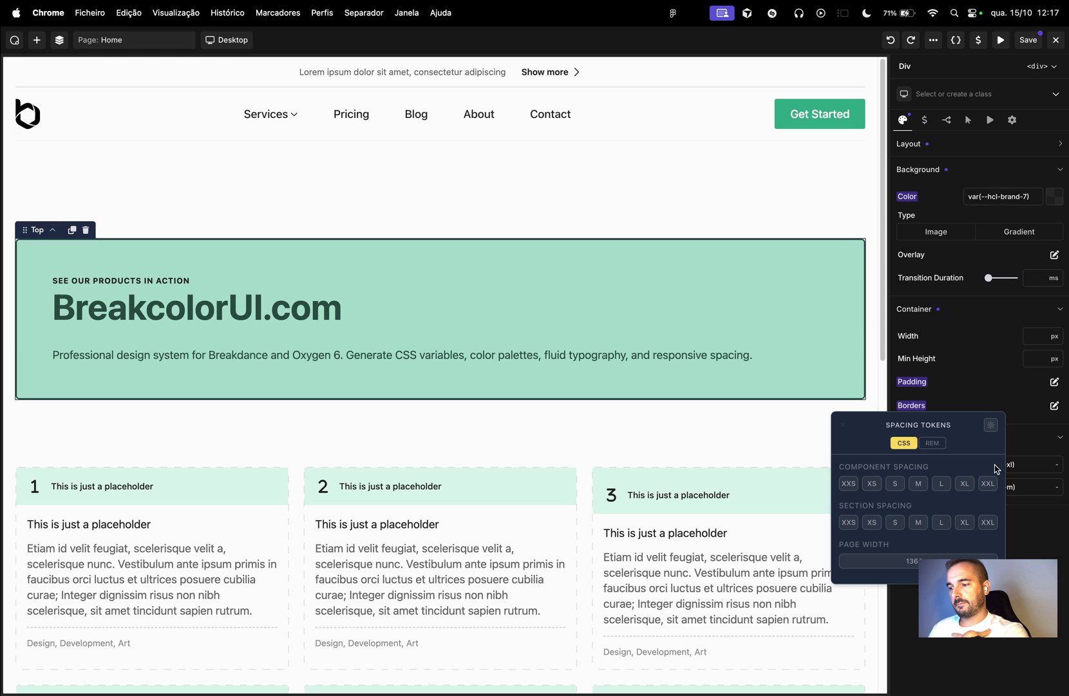
{"action": "left_click", "coordinate": [989, 484]}
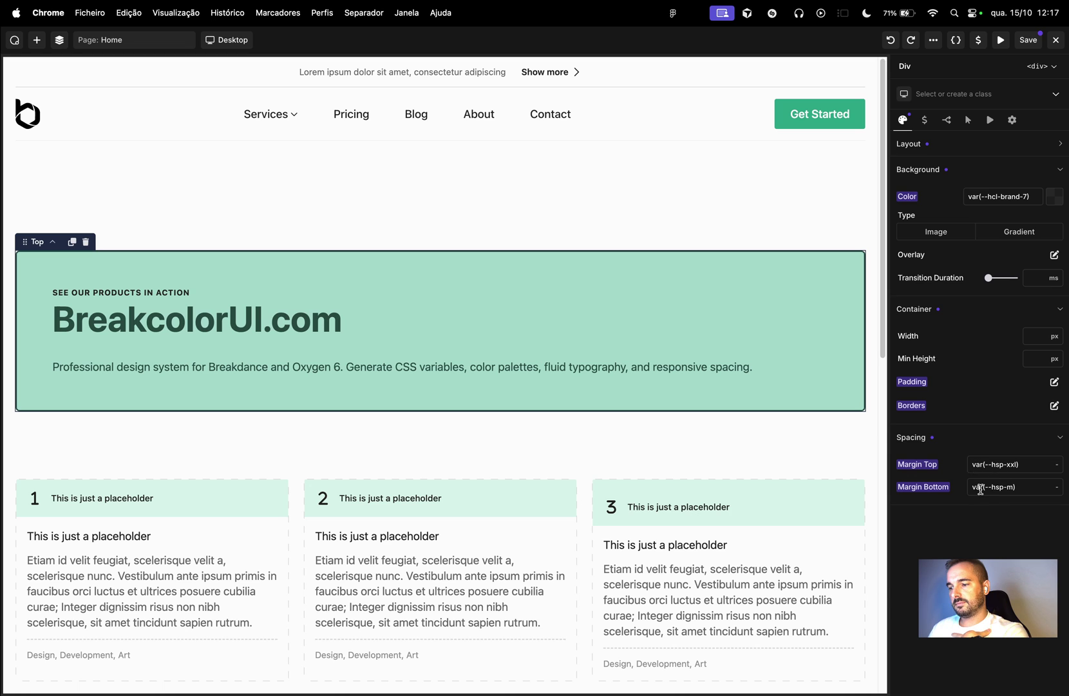
{"action": "left_click", "coordinate": [982, 488]}
{"action": "left_click", "coordinate": [989, 508]}
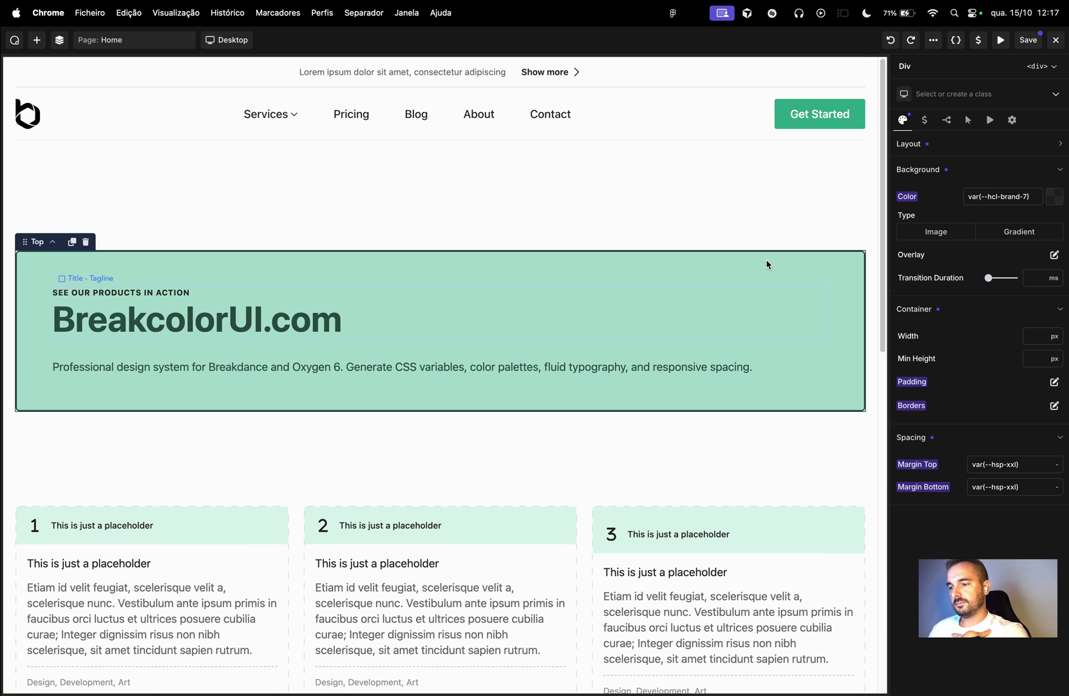
{"action": "left_click", "coordinate": [790, 216]}
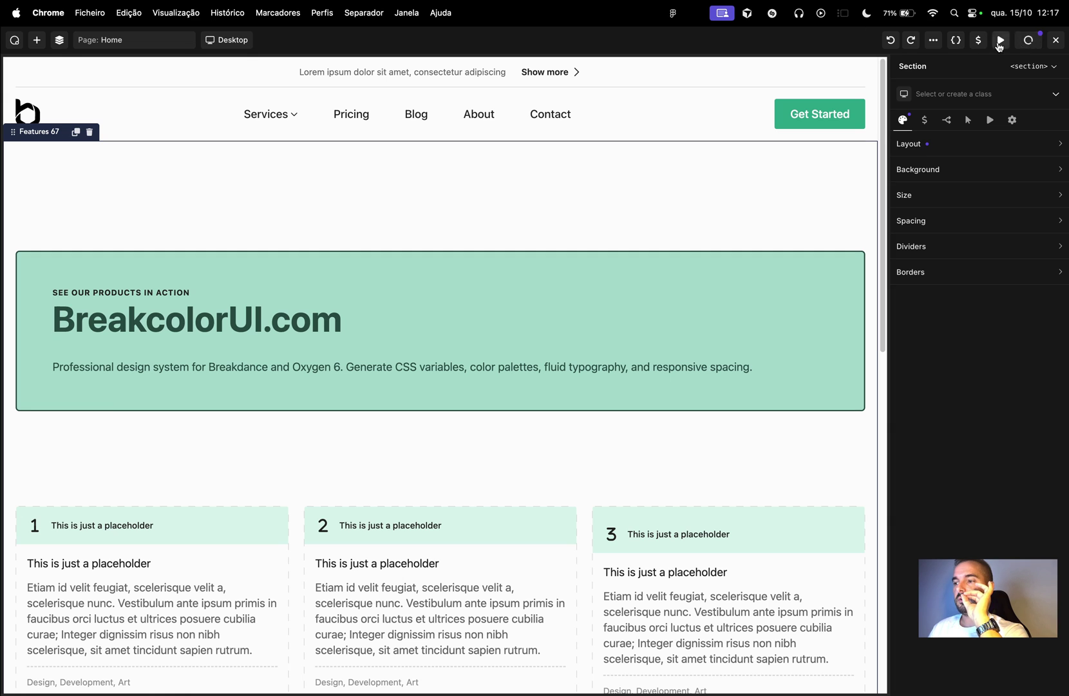
- In Global Settings > Code, delete the Stylesheet entry under CSS
{"action": "left_click", "coordinate": [256, 41]}
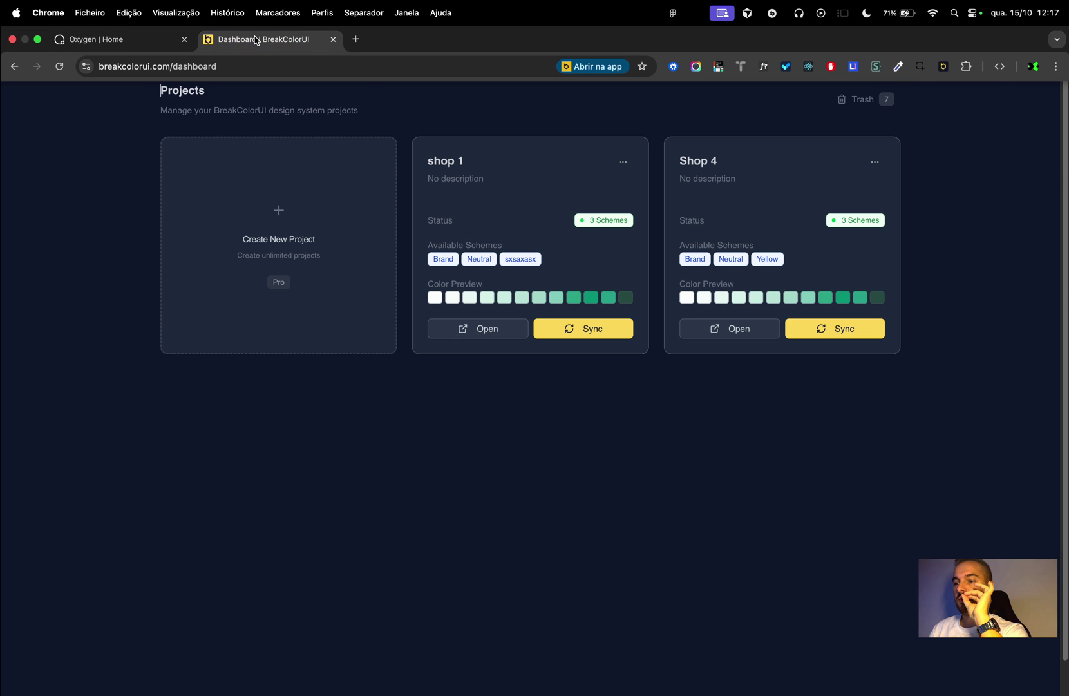
{"action": "left_click", "coordinate": [167, 38]}
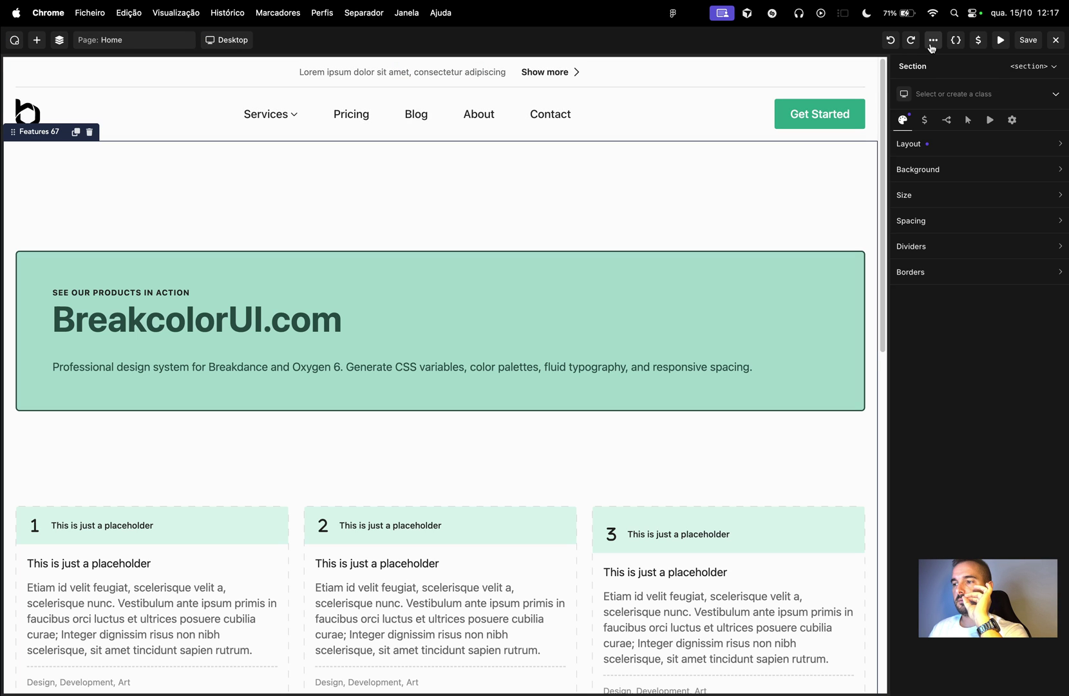
{"action": "left_click", "coordinate": [934, 40]}
{"action": "left_click", "coordinate": [943, 69]}
{"action": "left_click", "coordinate": [967, 219]}
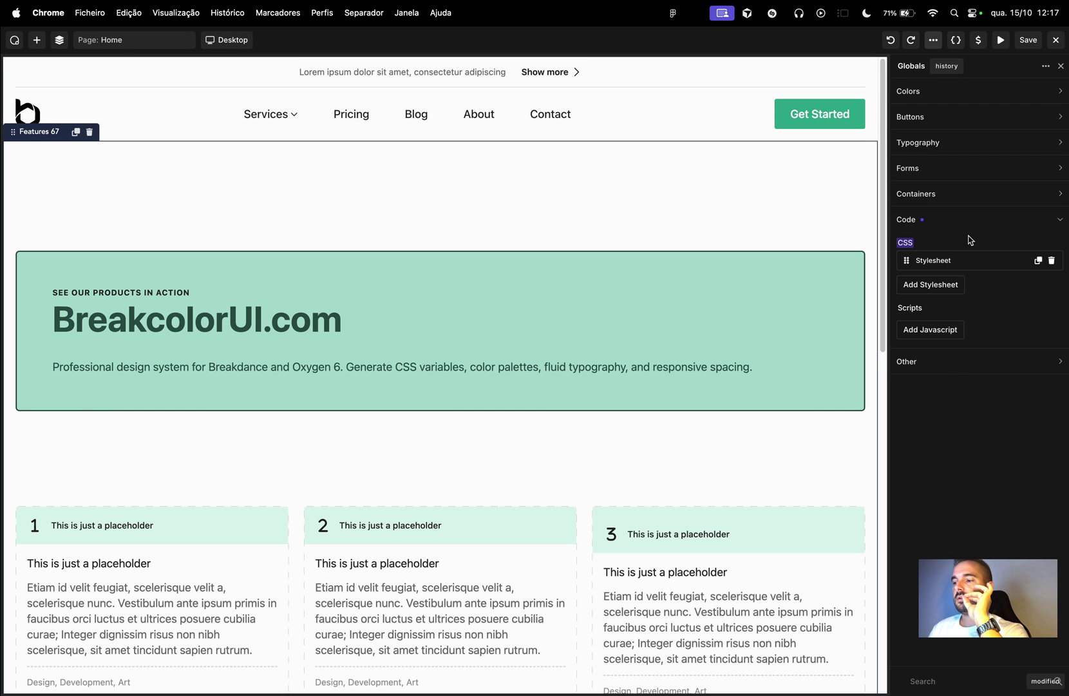
{"action": "left_click", "coordinate": [1052, 261]}
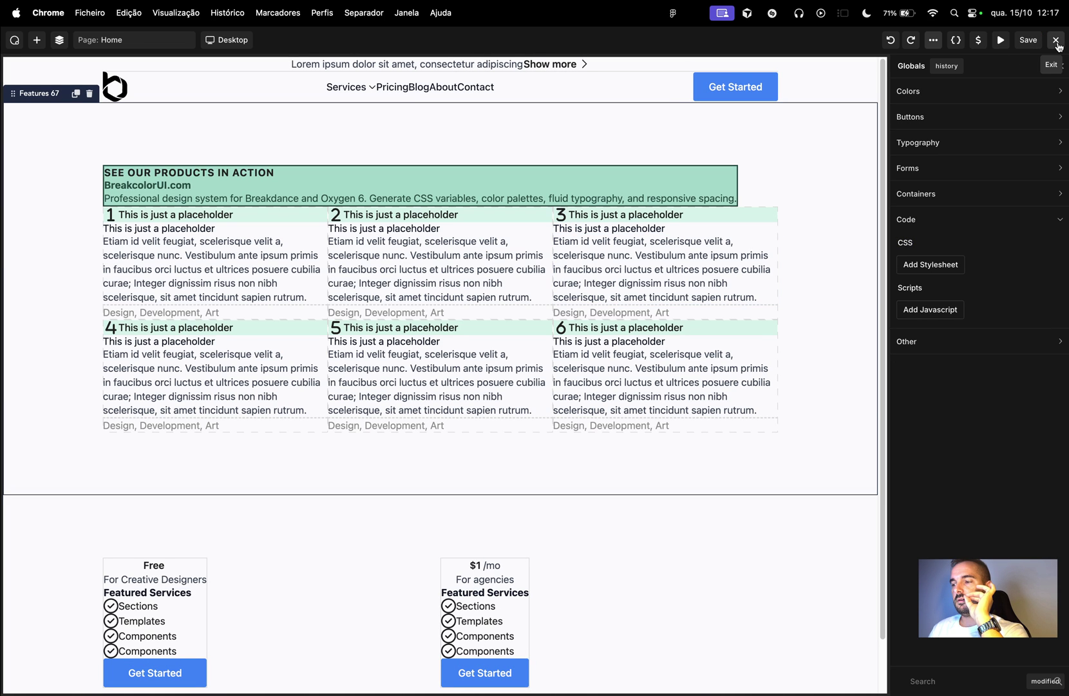
- Export shop 1's Oxygen Builder variables as oxygen-builder-variables (1).json, then return to Oxygen
{"action": "mouse_move", "coordinate": [416, 27]}
{"action": "left_click", "coordinate": [271, 40]}
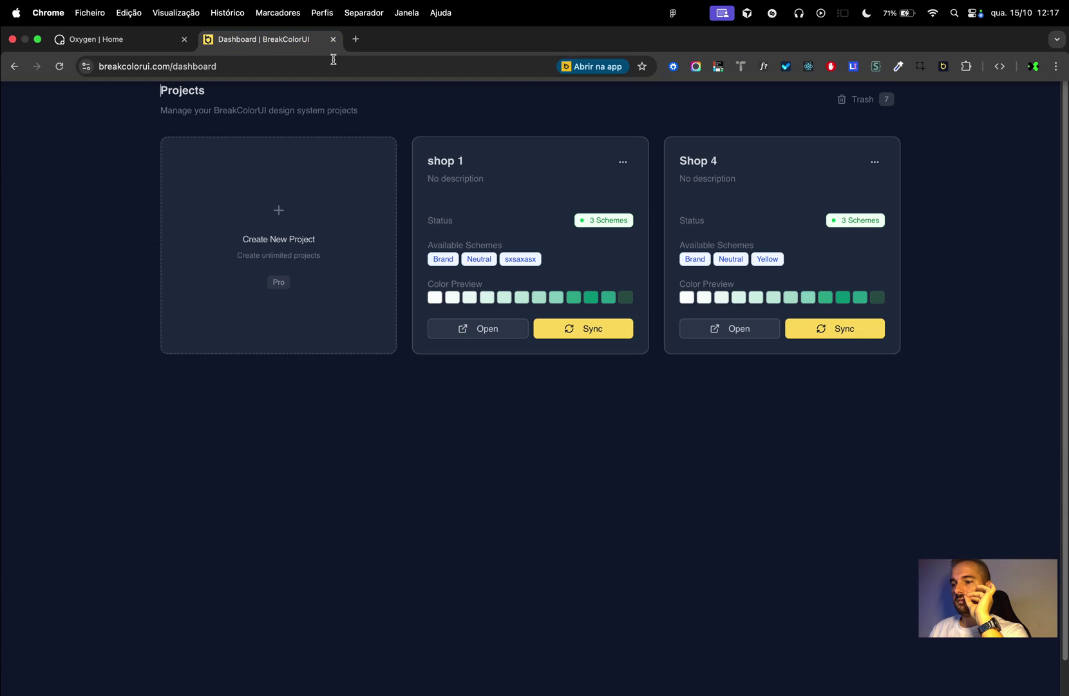
{"action": "left_click", "coordinate": [460, 334]}
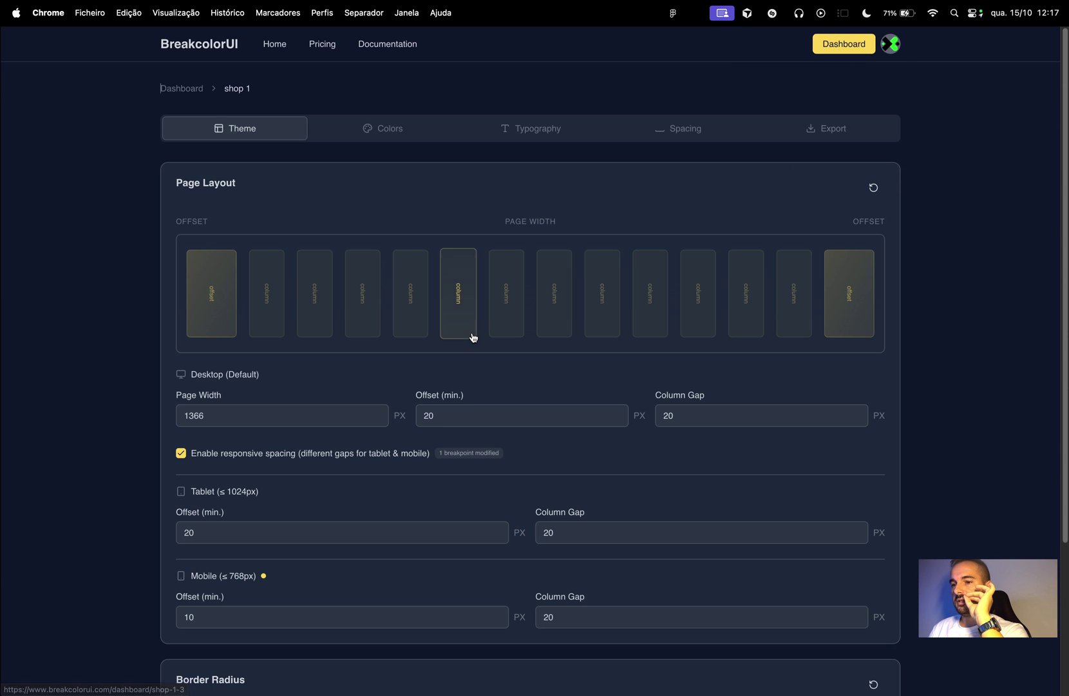
{"action": "left_click", "coordinate": [831, 134]}
{"action": "left_click", "coordinate": [768, 254]}
{"action": "scroll", "coordinate": [768, 298], "scroll_direction": "down", "scroll_amount": 5}
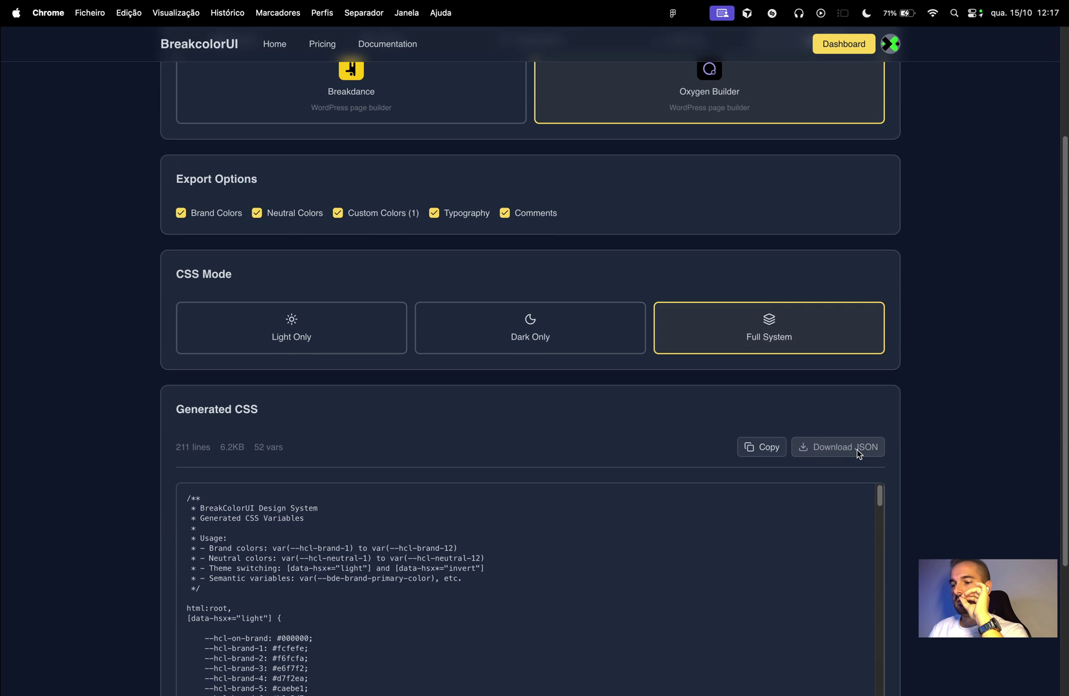
{"action": "left_click", "coordinate": [857, 451]}
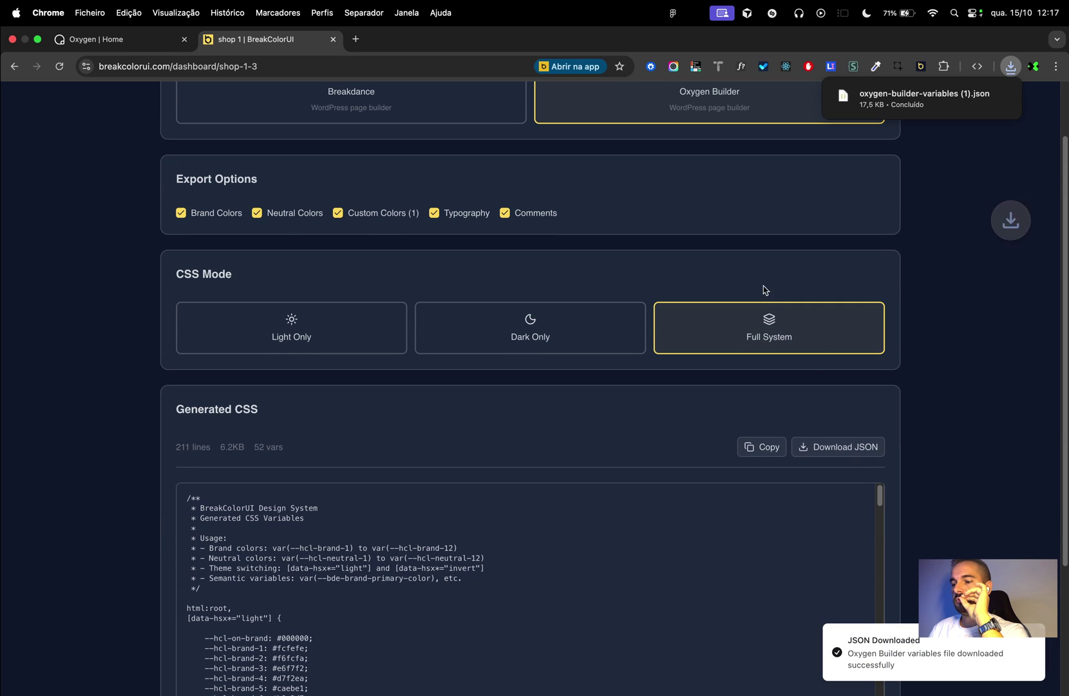
{"action": "left_click", "coordinate": [136, 48]}
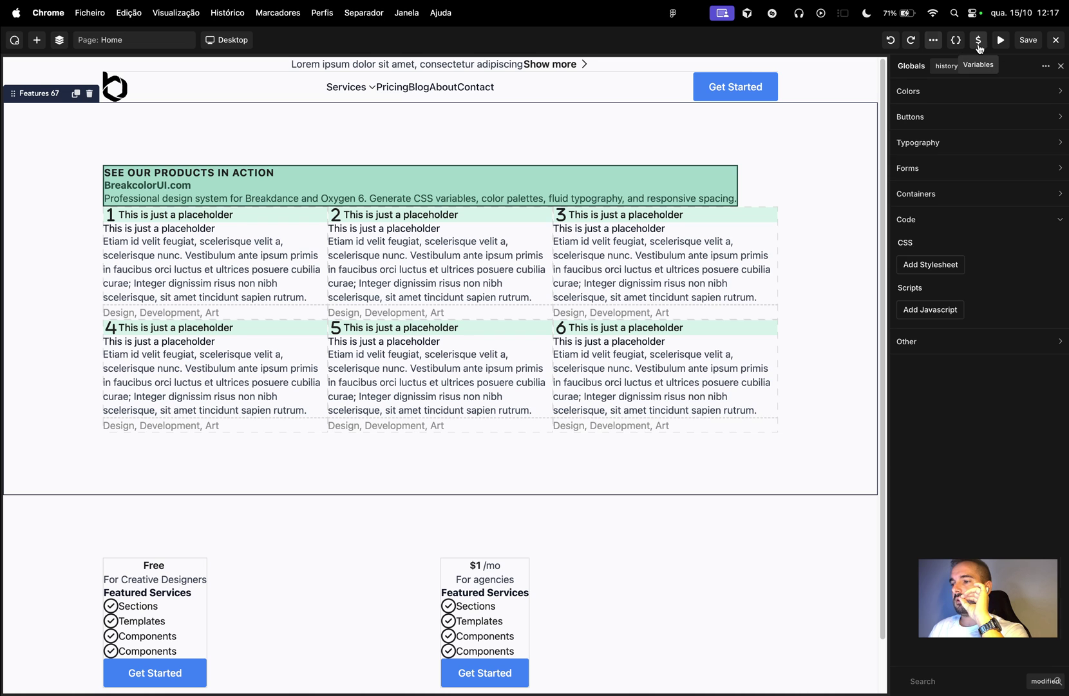
- Import the variables from oxygen-builder-variables (1).json through the Variables manager
{"action": "left_click", "coordinate": [978, 43]}
{"action": "left_click", "coordinate": [1046, 66]}
{"action": "left_click", "coordinate": [1038, 90]}
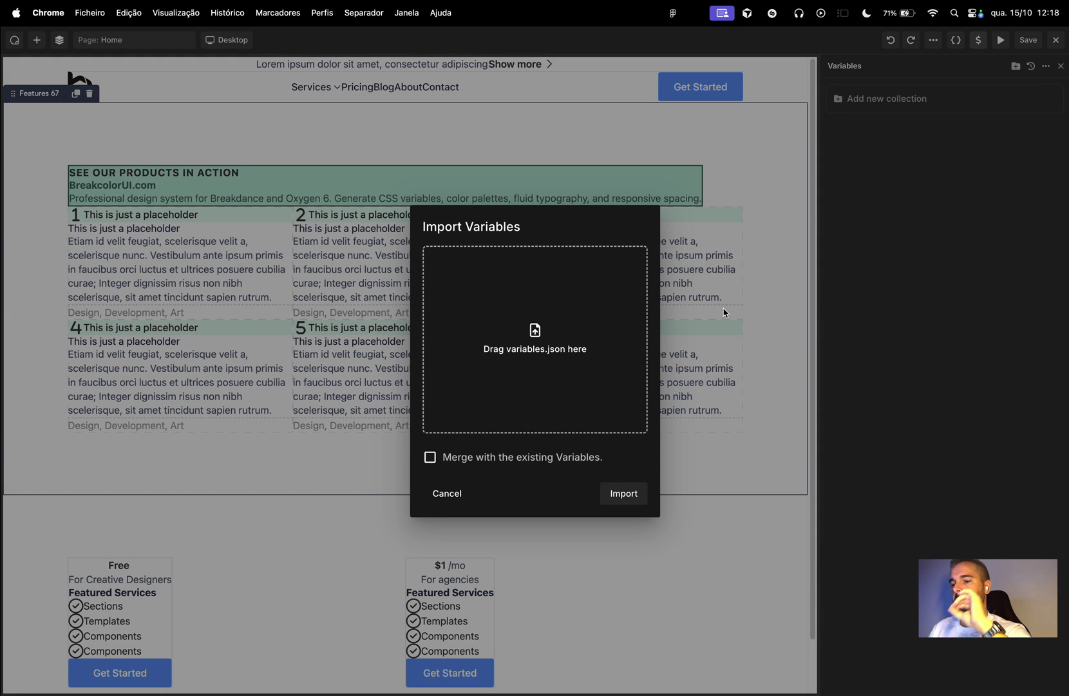
{"action": "left_click", "coordinate": [549, 349]}
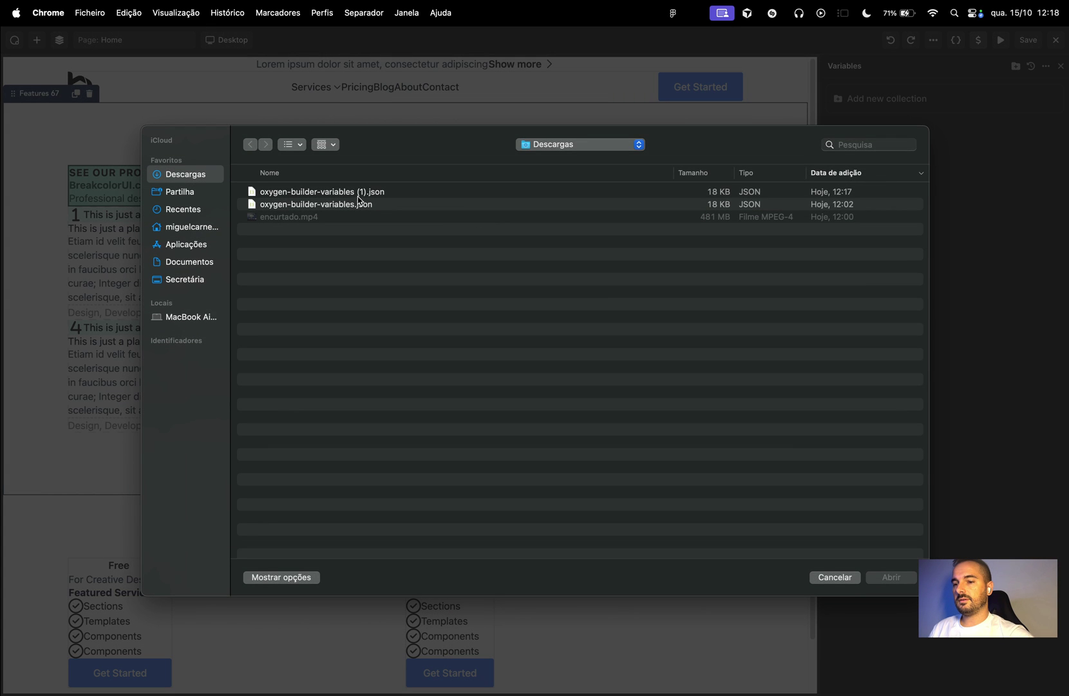
{"action": "left_click", "coordinate": [359, 194]}
{"action": "left_click", "coordinate": [892, 577]}
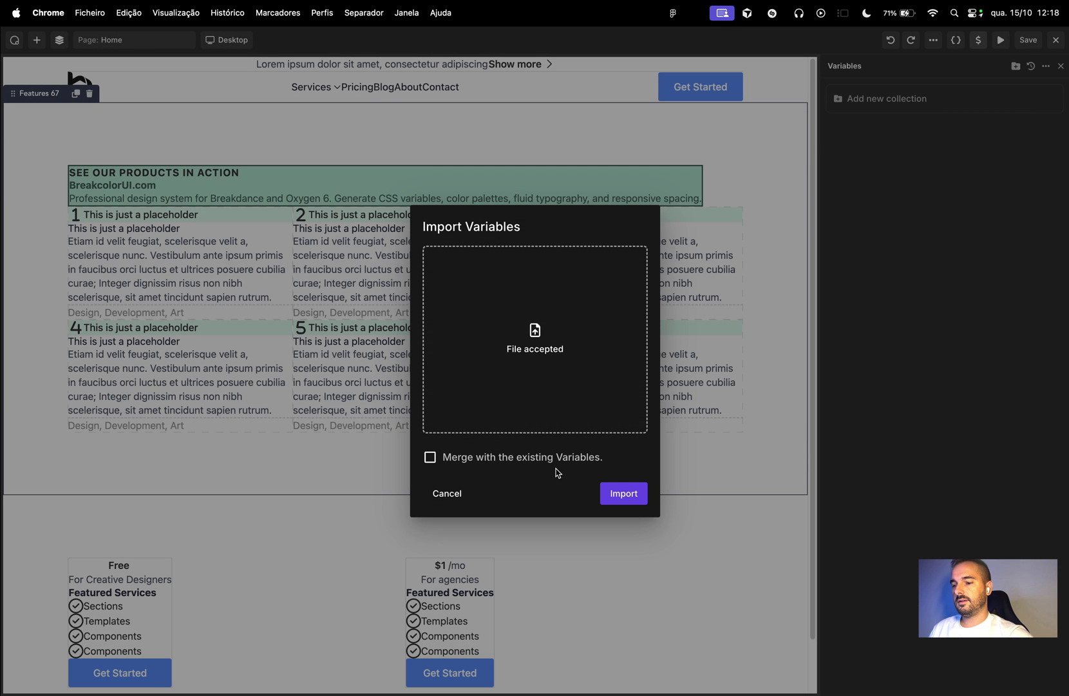
{"action": "left_click", "coordinate": [619, 493]}
- Scroll through the restyled page to review the effect of the imported variables
{"action": "scroll", "coordinate": [747, 427], "scroll_direction": "down", "scroll_amount": 1}
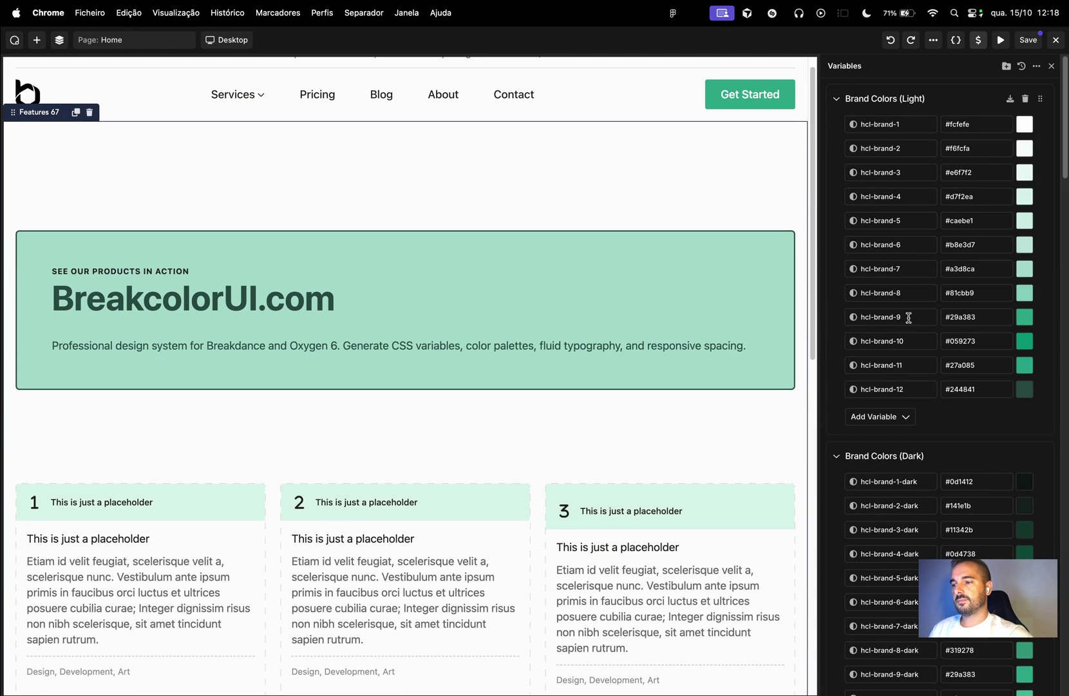
{"action": "scroll", "coordinate": [903, 312], "scroll_direction": "down", "scroll_amount": 10}
{"action": "scroll", "coordinate": [905, 310], "scroll_direction": "down", "scroll_amount": 5}
{"action": "scroll", "coordinate": [905, 310], "scroll_direction": "up", "scroll_amount": 15}
{"action": "scroll", "coordinate": [905, 310], "scroll_direction": "down", "scroll_amount": 20}
{"action": "scroll", "coordinate": [905, 310], "scroll_direction": "down", "scroll_amount": 20}
{"action": "scroll", "coordinate": [905, 313], "scroll_direction": "down", "scroll_amount": 6}
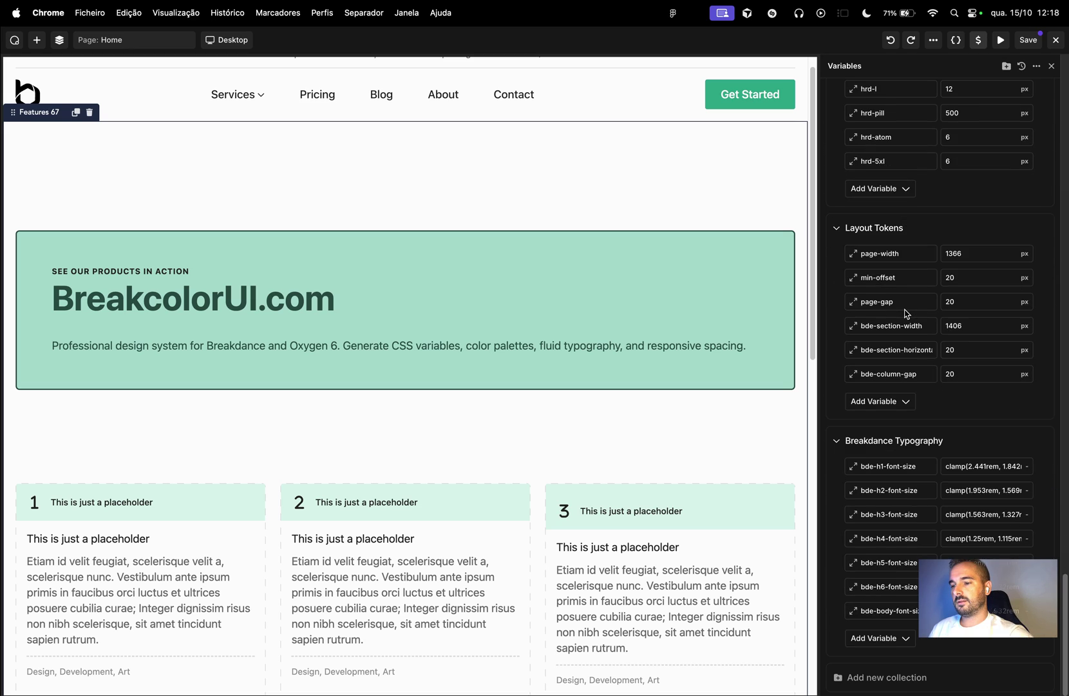
{"action": "scroll", "coordinate": [905, 310], "scroll_direction": "up", "scroll_amount": 20}
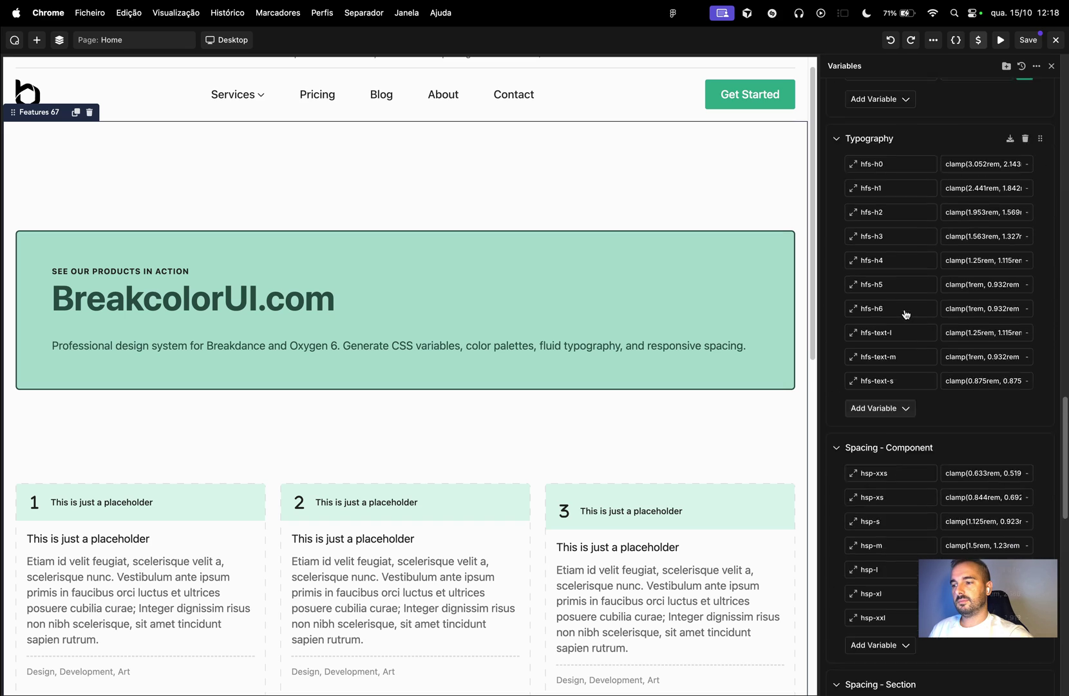
{"action": "scroll", "coordinate": [905, 310], "scroll_direction": "down", "scroll_amount": 20}
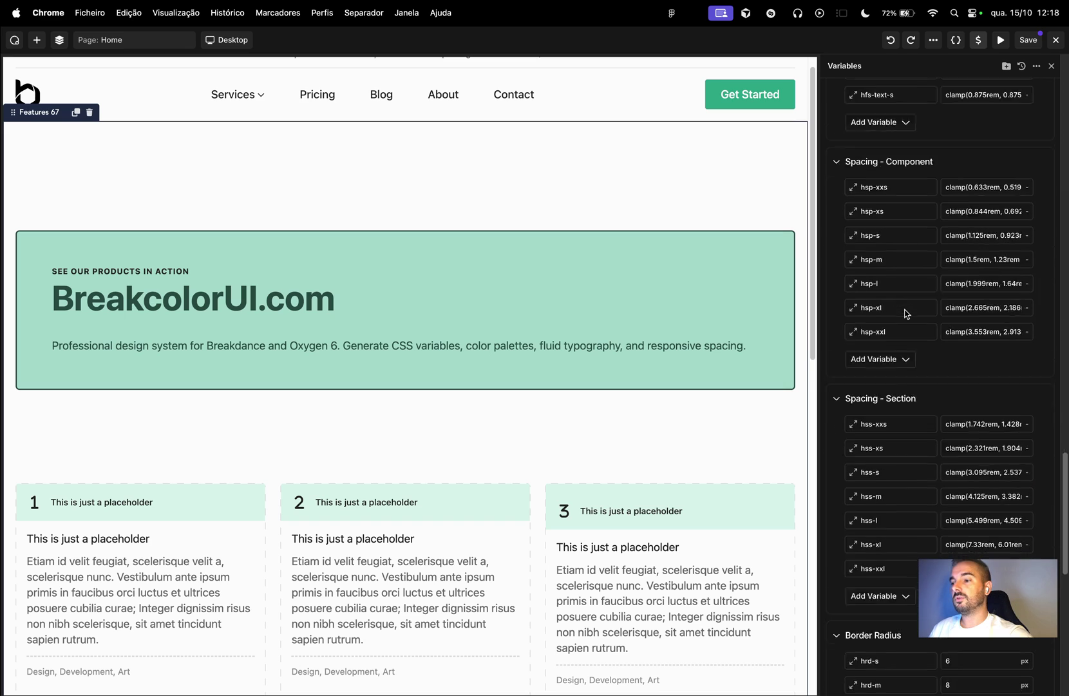
{"action": "scroll", "coordinate": [905, 310], "scroll_direction": "up", "scroll_amount": 10}
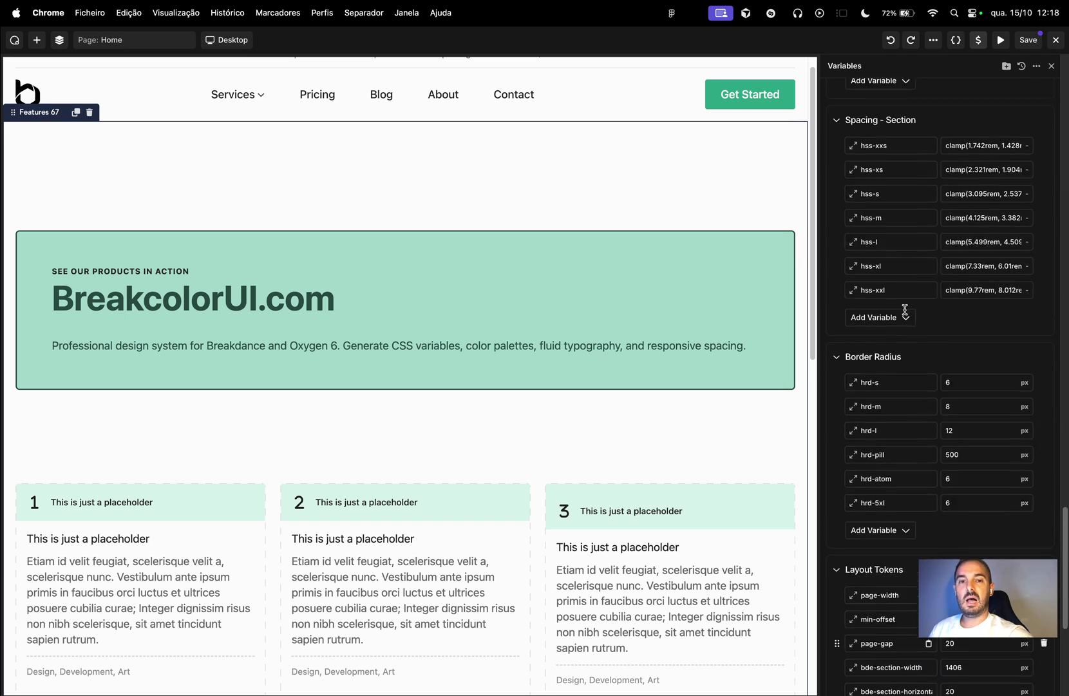
- Save the page with the imported variables and reopen Home in the builder
{"action": "left_click", "coordinate": [1029, 40]}
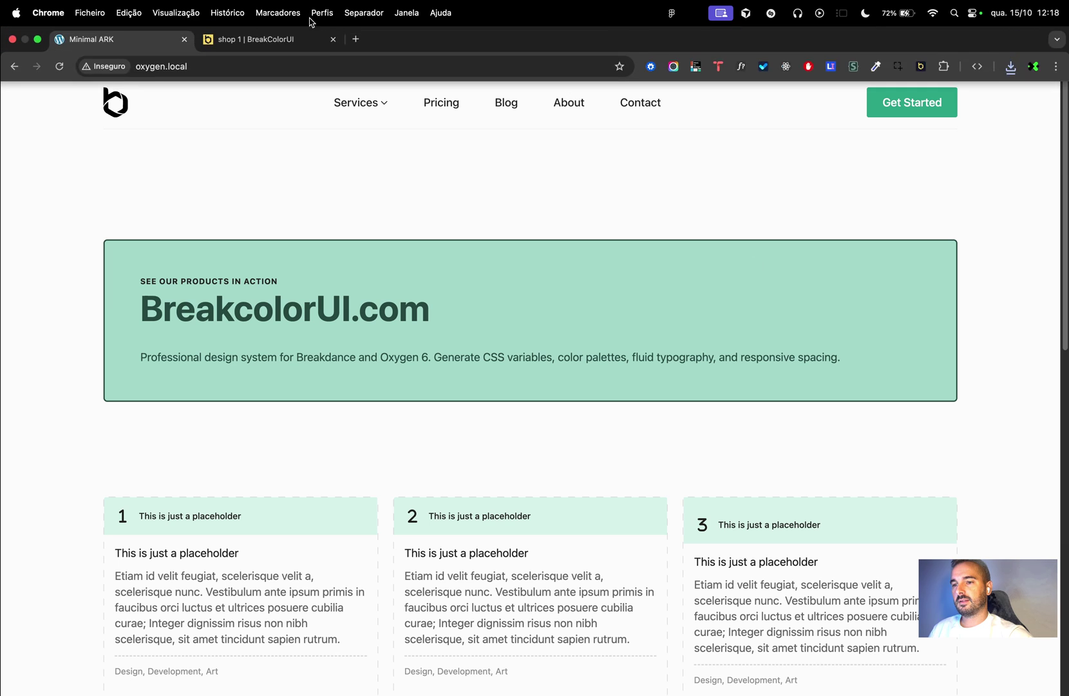
{"action": "mouse_move", "coordinate": [328, 36]}
{"action": "left_click", "coordinate": [341, 64]}
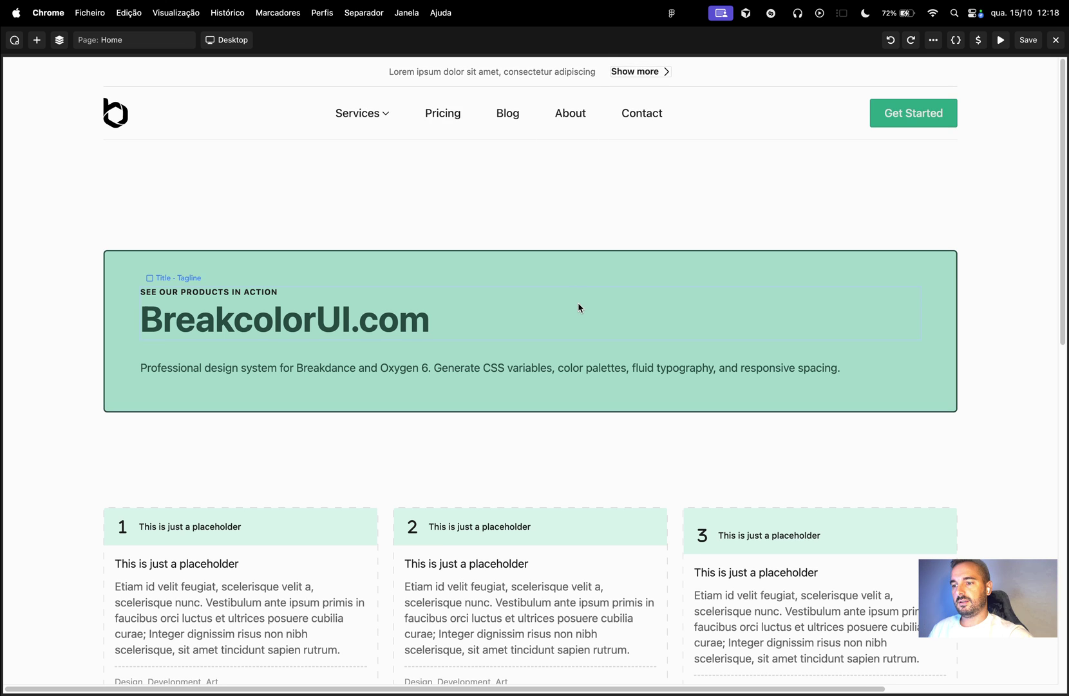
- Set the Top box background to light green brand-7 after trying the darkest brand green
{"action": "left_click", "coordinate": [586, 273]}
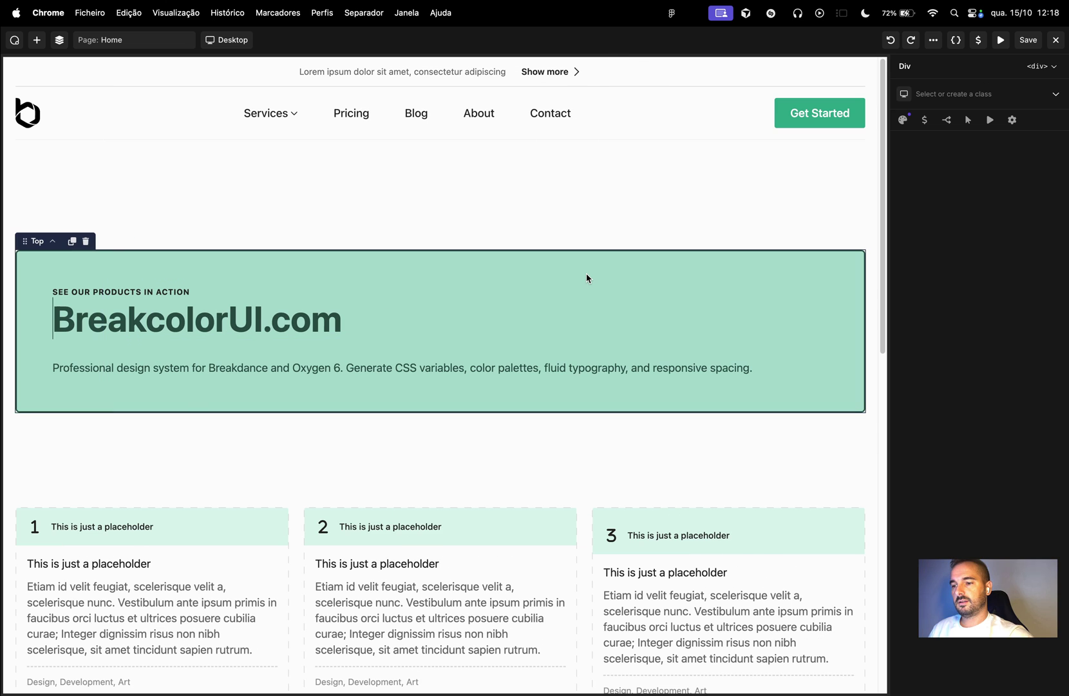
{"action": "left_click", "coordinate": [903, 120]}
{"action": "left_click", "coordinate": [947, 172]}
{"action": "left_click", "coordinate": [985, 203]}
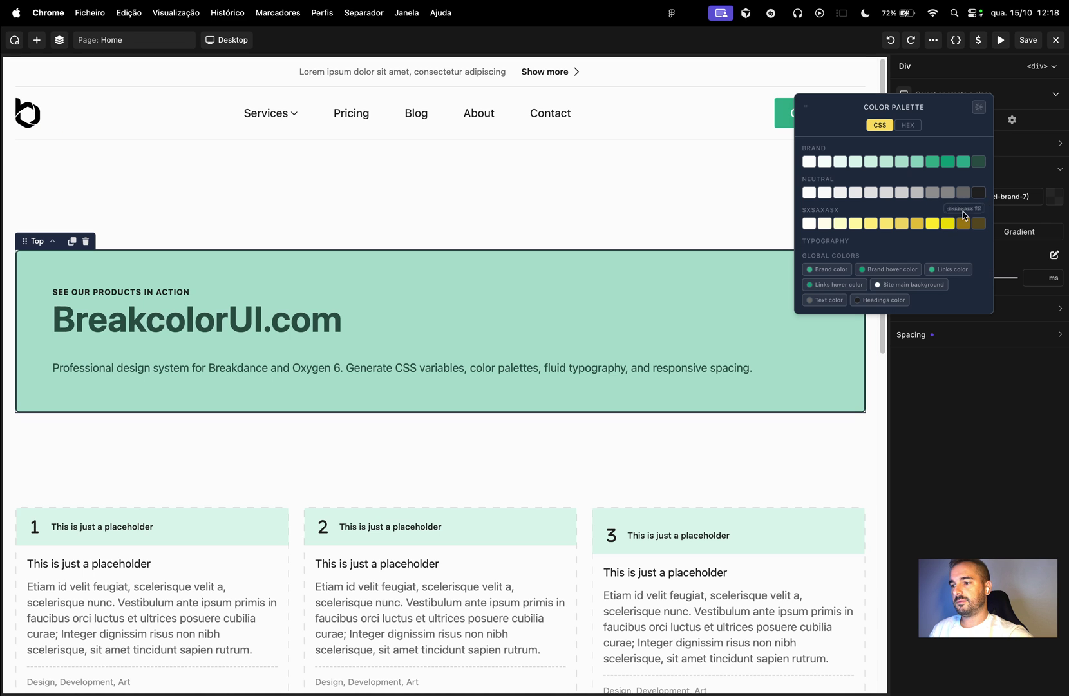
{"action": "left_click", "coordinate": [969, 164]}
{"action": "left_click", "coordinate": [1010, 196]}
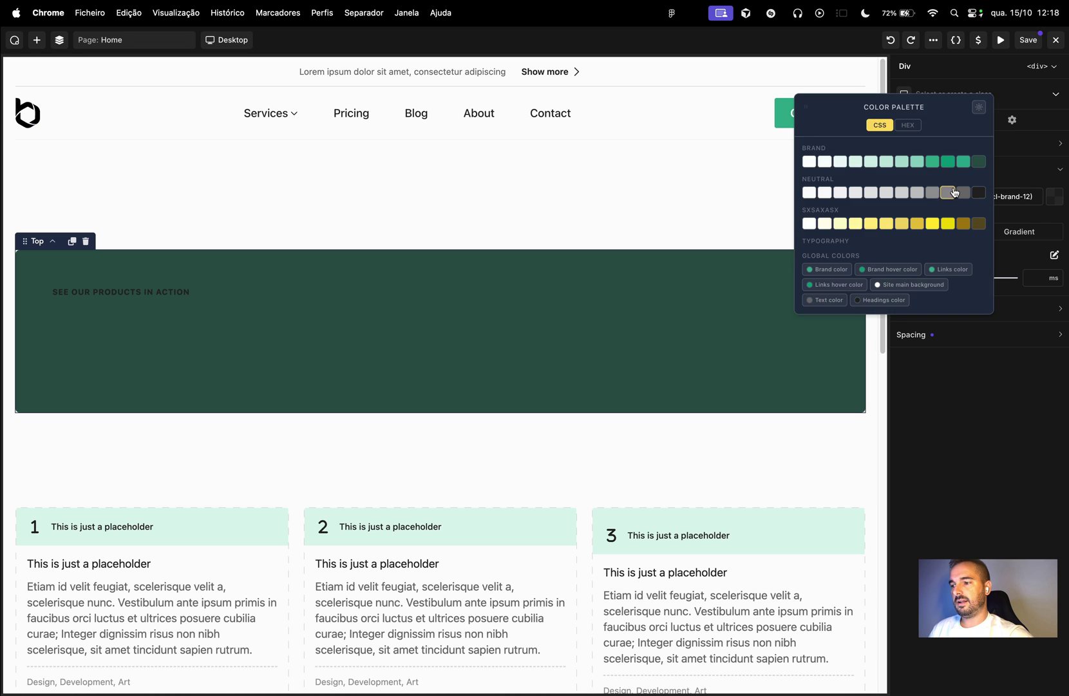
{"action": "left_click", "coordinate": [903, 162]}
{"action": "left_click", "coordinate": [1010, 197]}
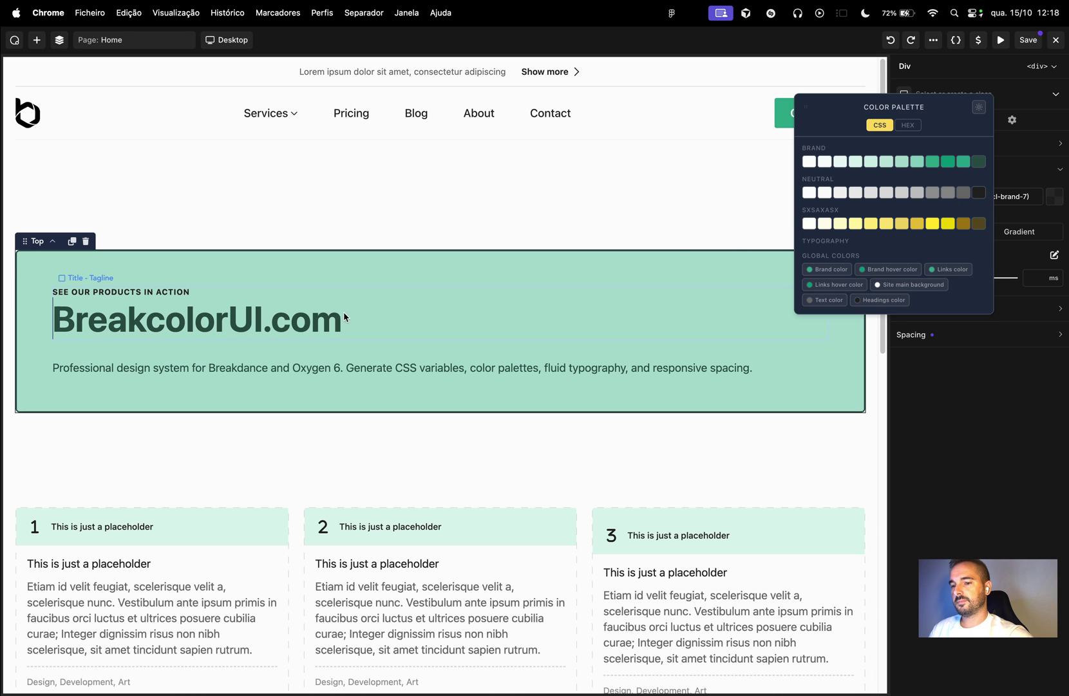
- Preview the page in dark mode, then switch back to light mode
{"action": "left_click", "coordinate": [756, 202]}
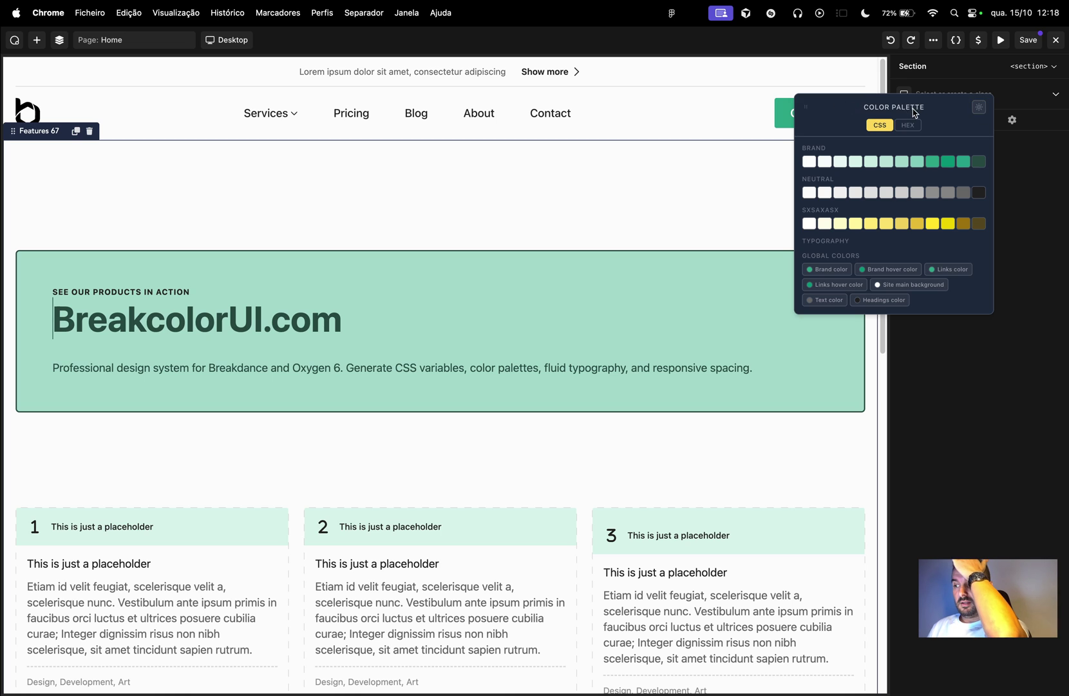
{"action": "left_click_drag", "start_coordinate": [914, 110], "coordinate": [766, 186]}
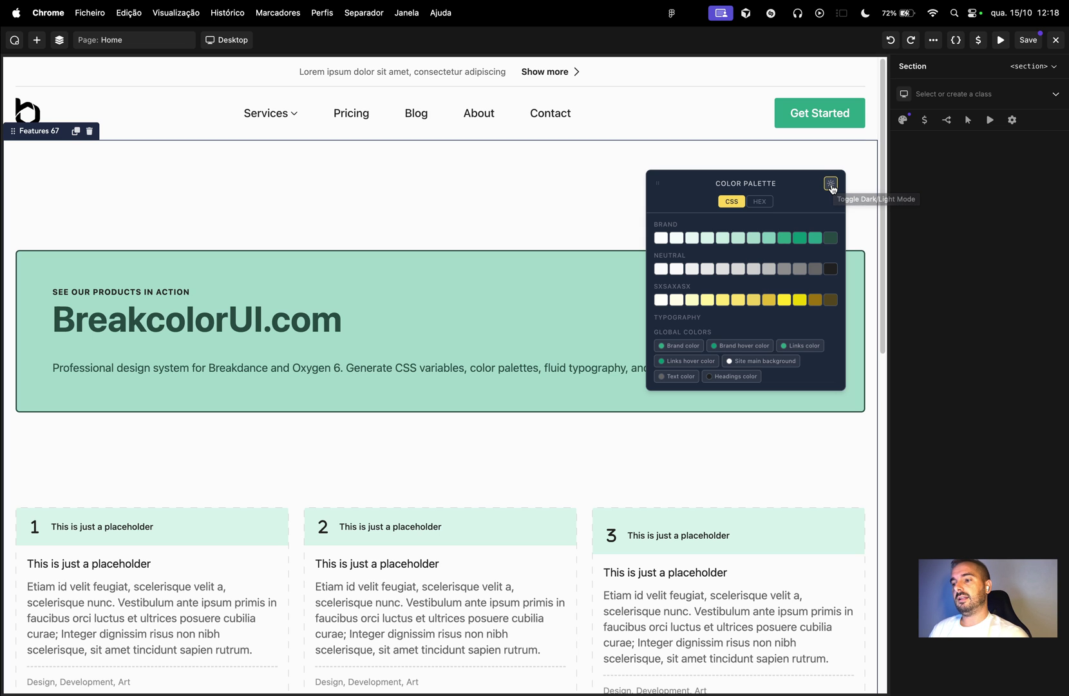
{"action": "left_click", "coordinate": [832, 185]}
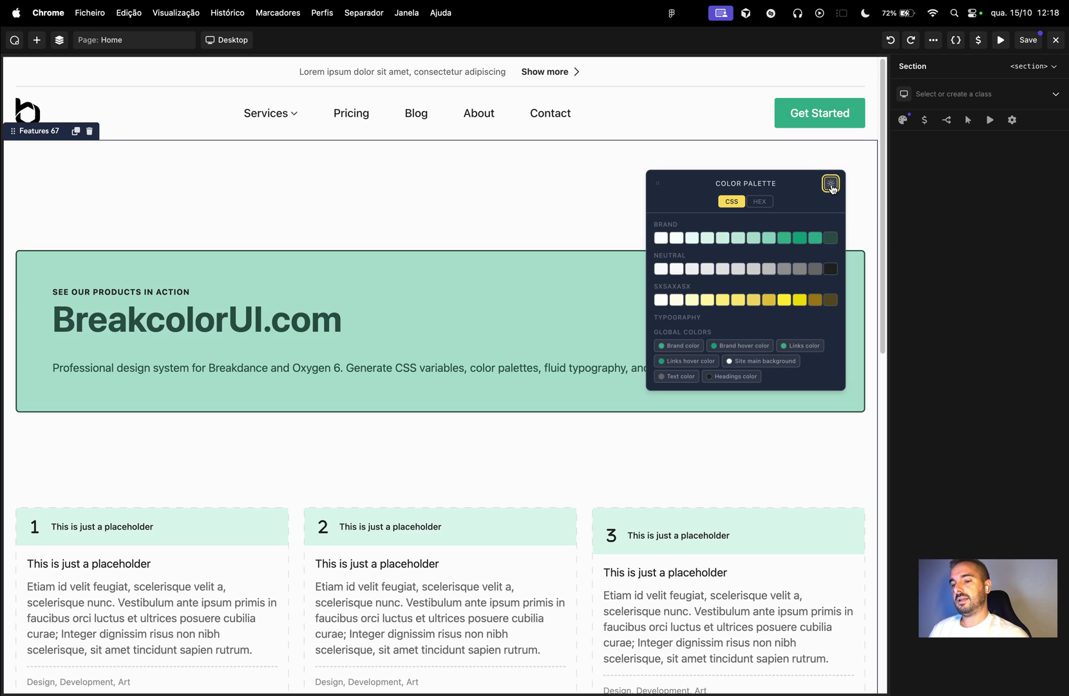
{"action": "left_click", "coordinate": [832, 185]}
- Toggle the preview to dark and back, then copy BreakColorUI's Dark Only CSS
{"action": "left_click", "coordinate": [831, 185]}
{"action": "left_click", "coordinate": [832, 185]}
{"action": "left_click", "coordinate": [282, 38]}
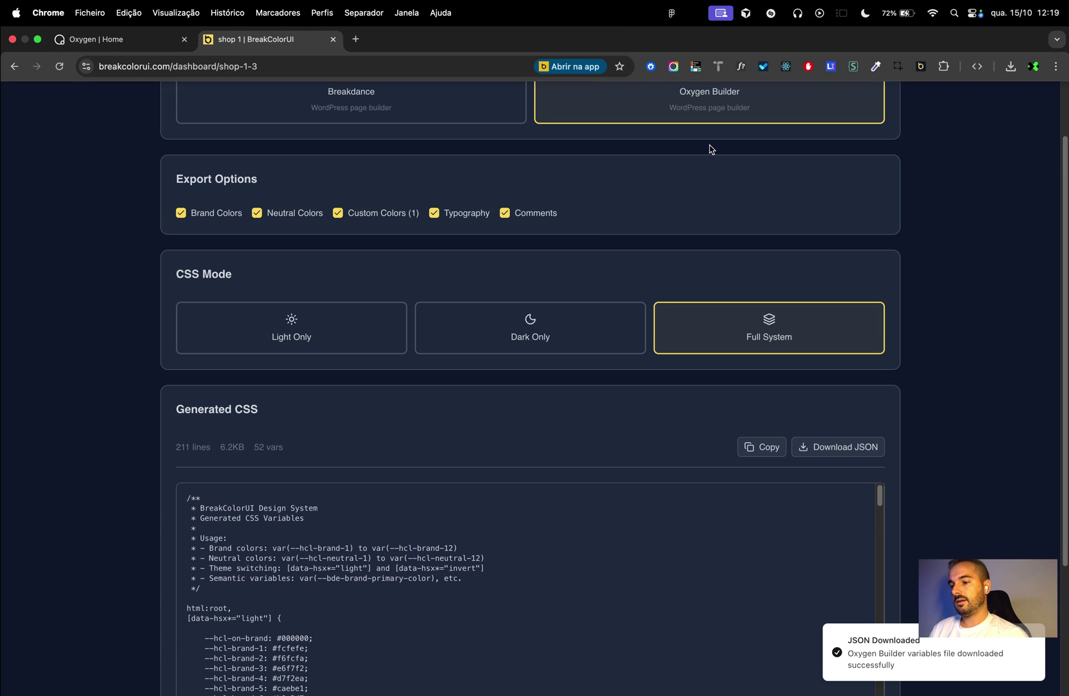
{"action": "left_click", "coordinate": [352, 337]}
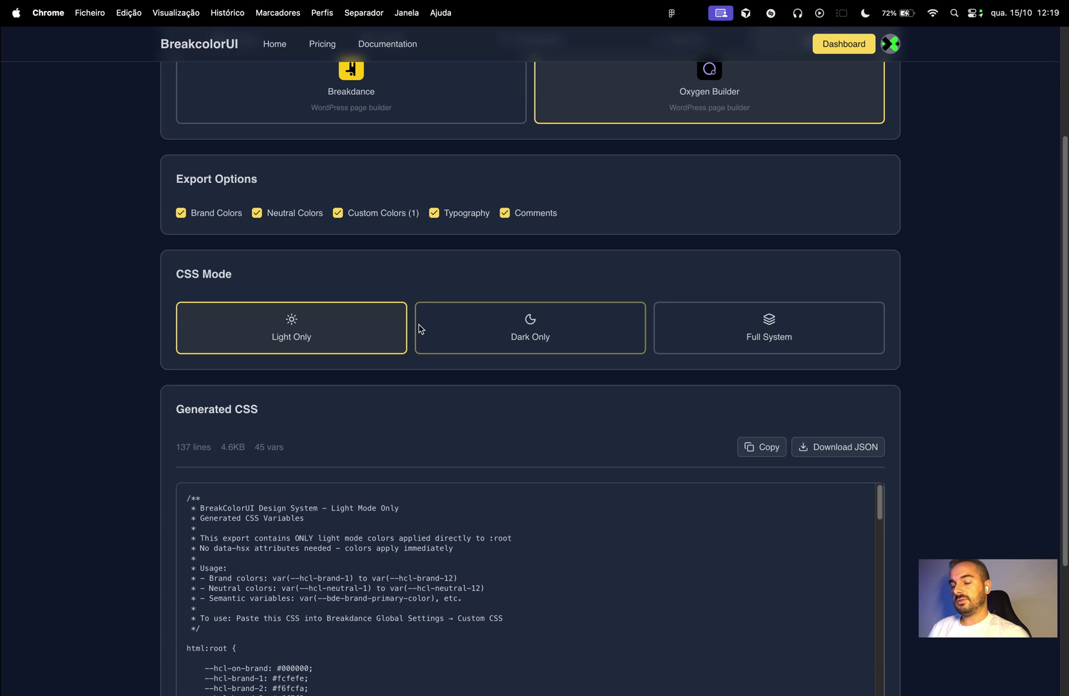
{"action": "left_click", "coordinate": [533, 335]}
{"action": "left_click", "coordinate": [763, 447]}
- Add a new global stylesheet and paste the BreakColorUI CSS variables into it
{"action": "left_click", "coordinate": [129, 39]}
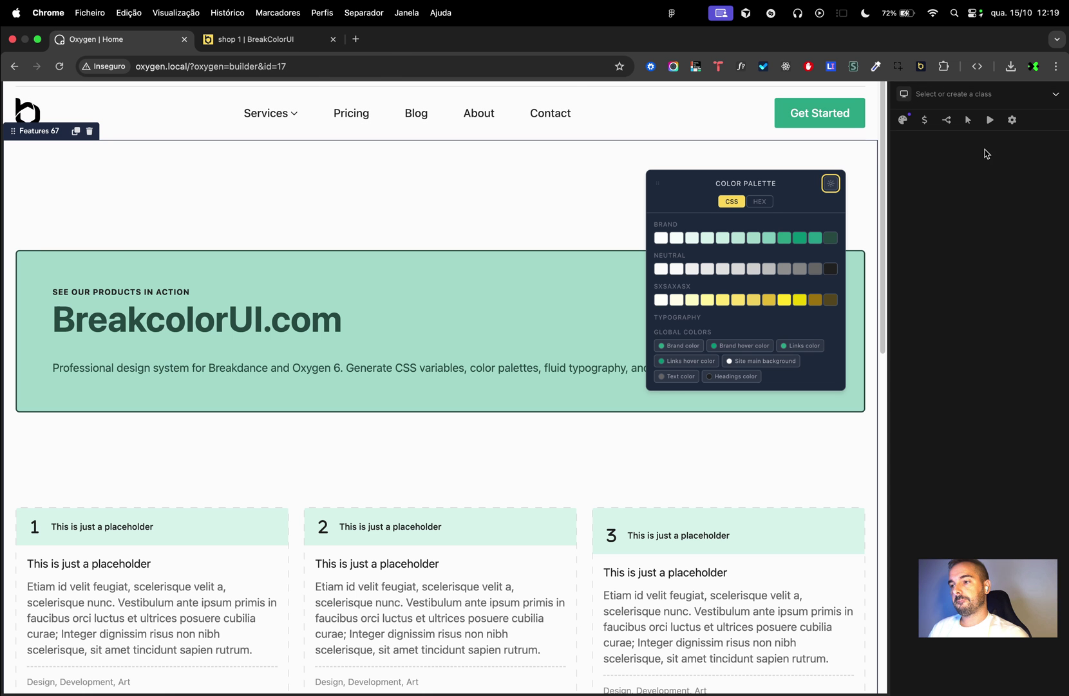
{"action": "left_click", "coordinate": [933, 42]}
{"action": "left_click", "coordinate": [941, 70]}
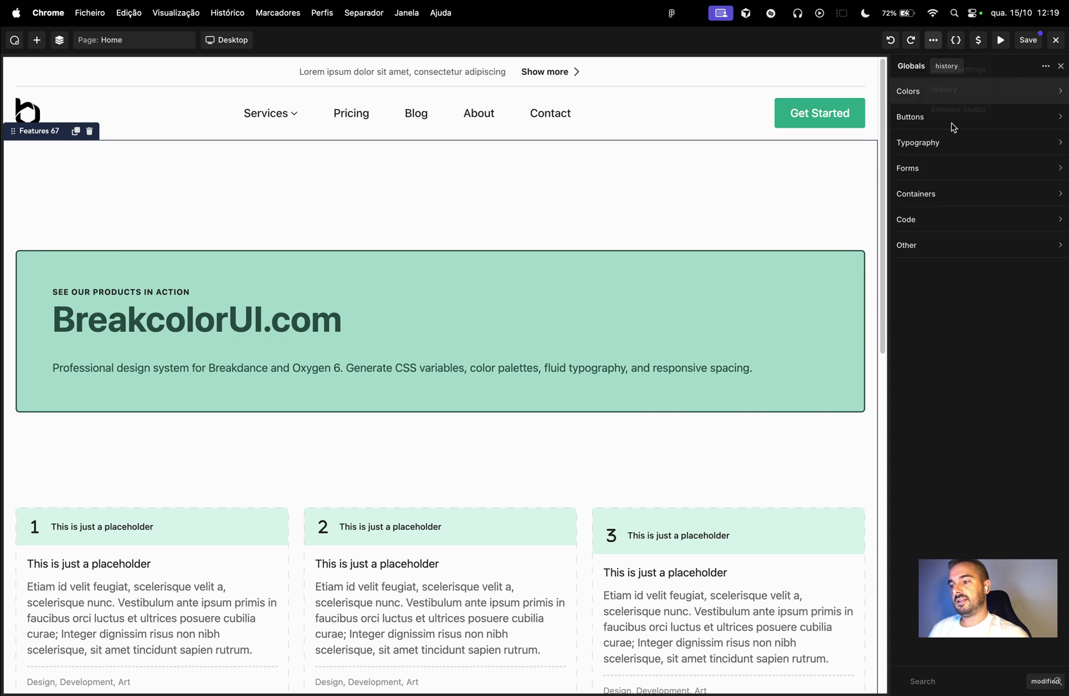
{"action": "left_click", "coordinate": [969, 219]}
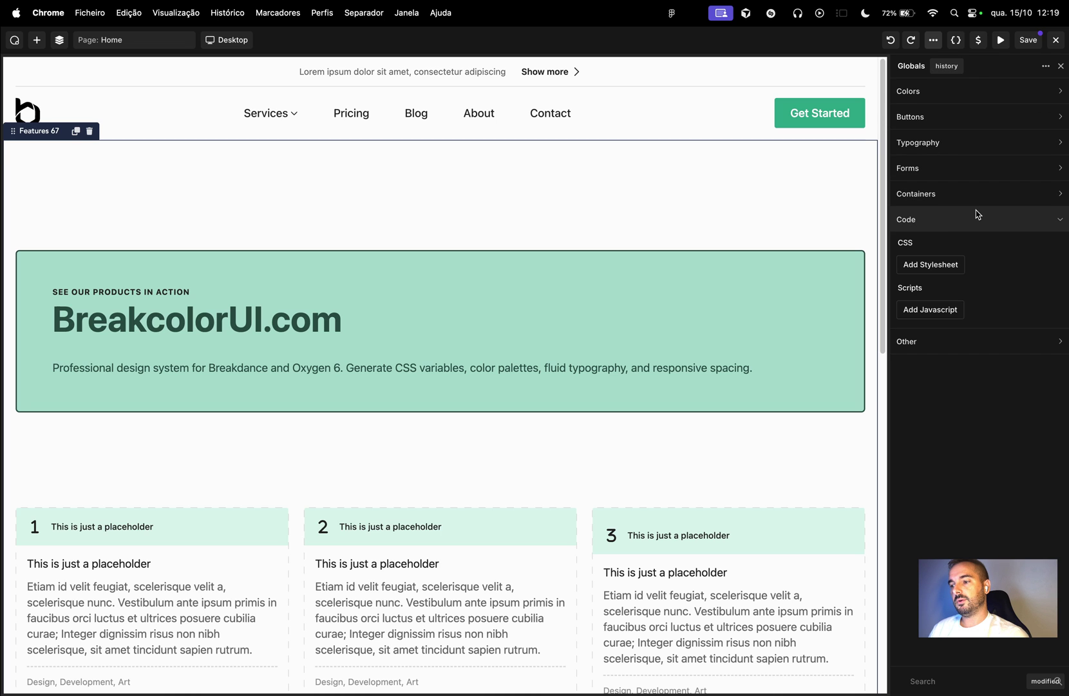
{"action": "left_click", "coordinate": [946, 266]}
{"action": "key", "text": "super+v"}
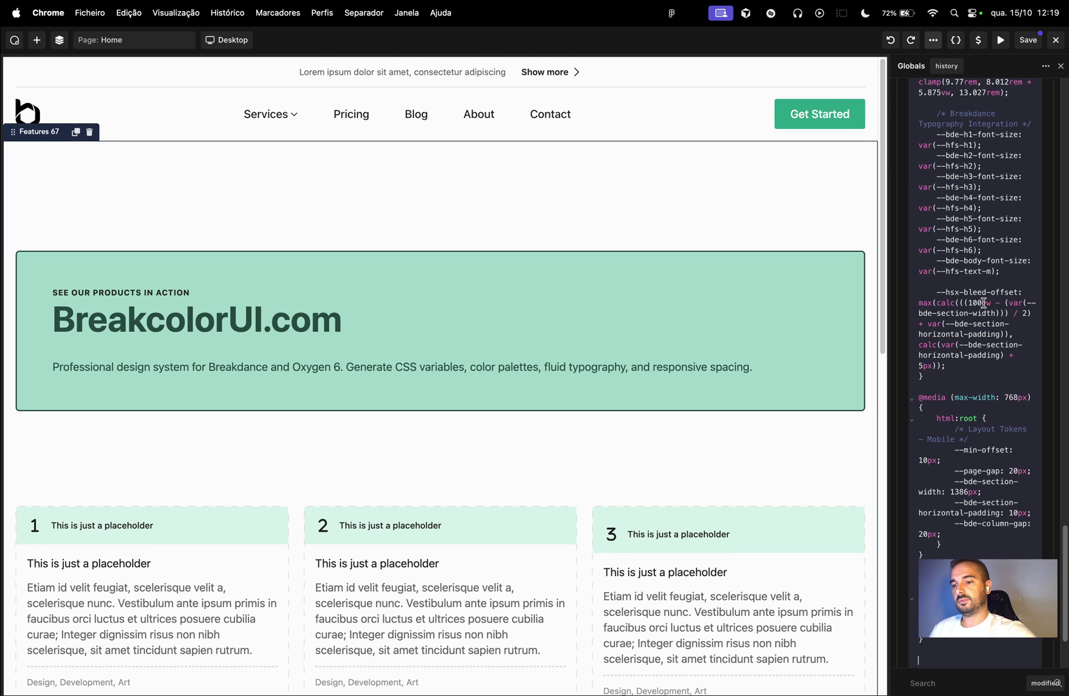
- Save the unsaved changes at the prompt and reopen the Global settings
{"action": "left_click", "coordinate": [974, 44]}
{"action": "left_click", "coordinate": [628, 422]}
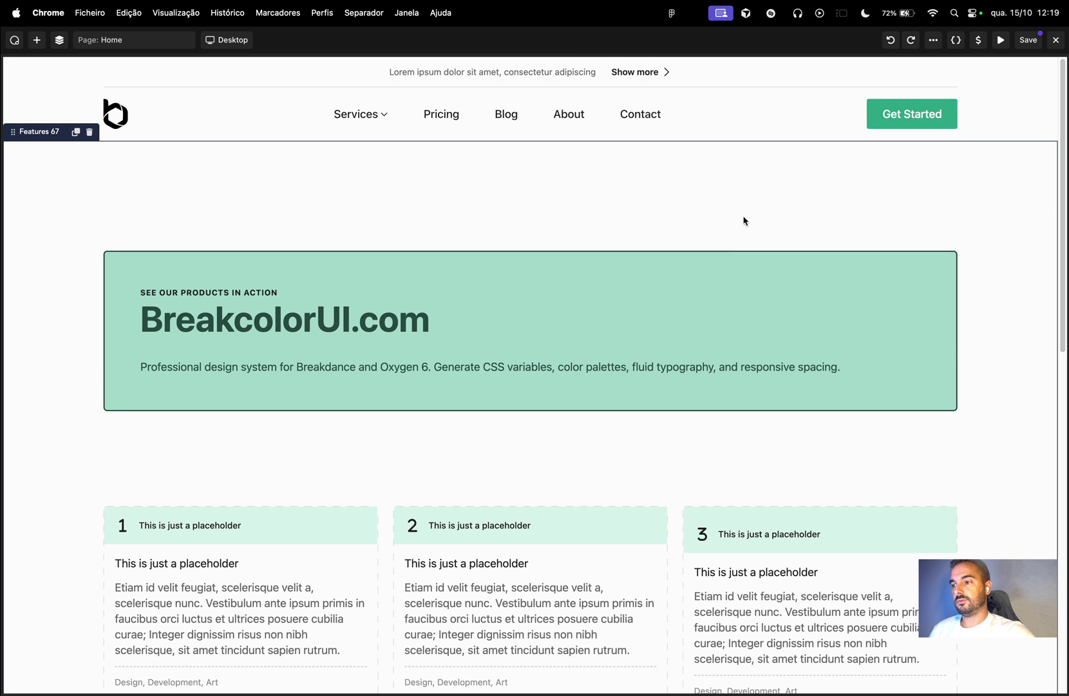
{"action": "left_click", "coordinate": [933, 43]}
{"action": "left_click", "coordinate": [958, 68]}
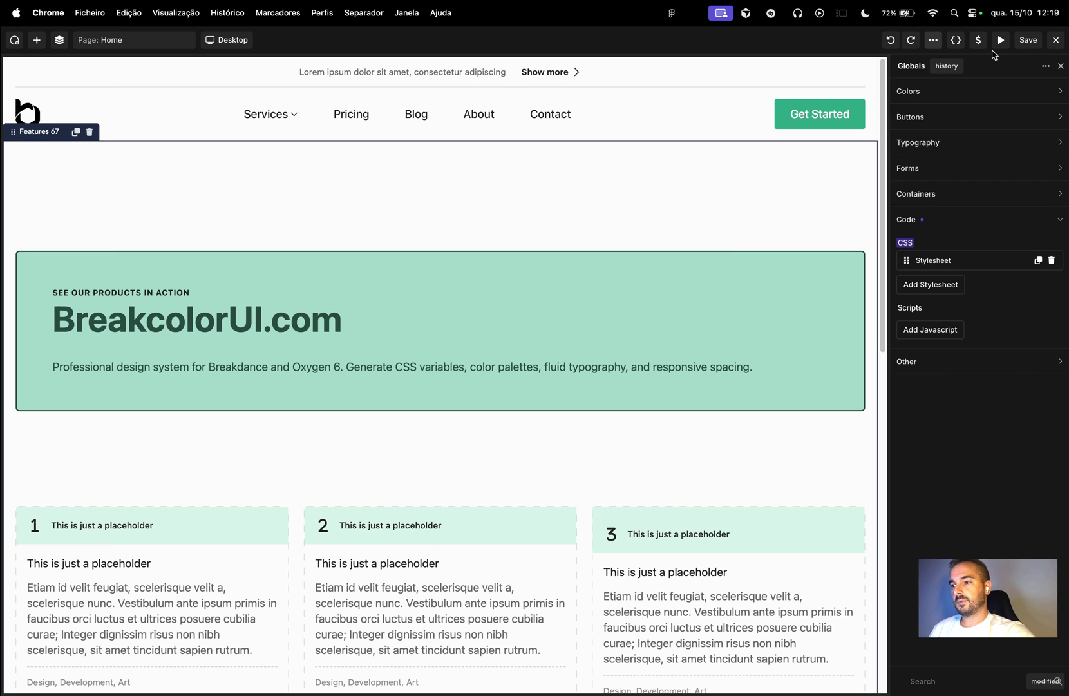
- Delete the Brand Colors and Neutral Colors (Light and Dark) and Semantic Colors collections
{"action": "left_click", "coordinate": [983, 45]}
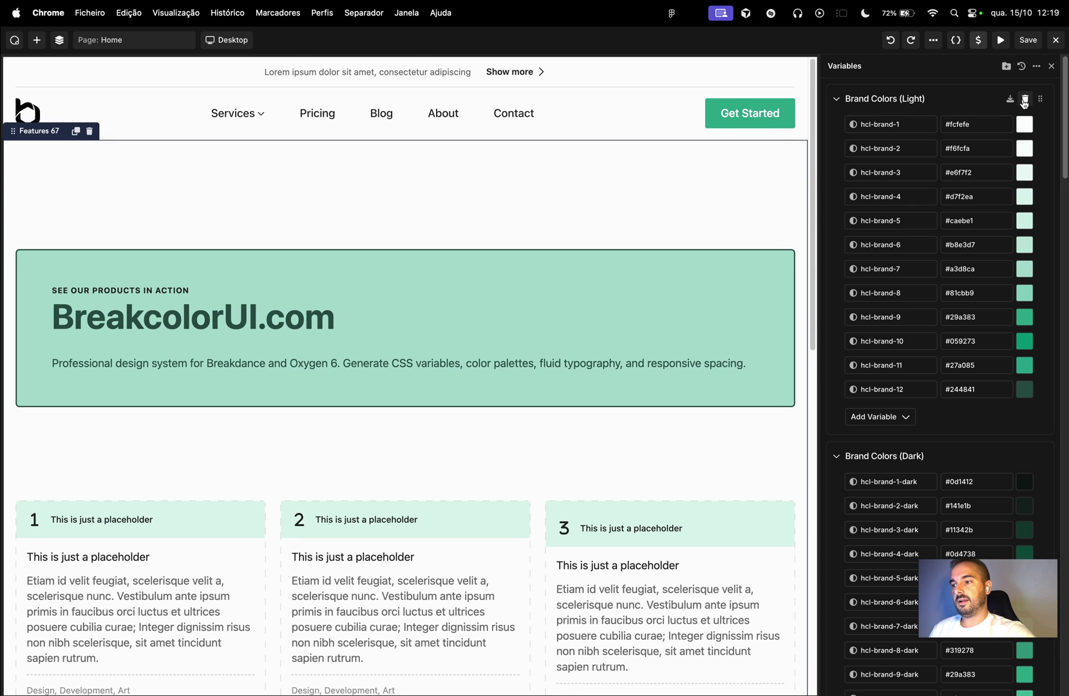
{"action": "left_click", "coordinate": [1025, 99]}
{"action": "left_click", "coordinate": [645, 208]}
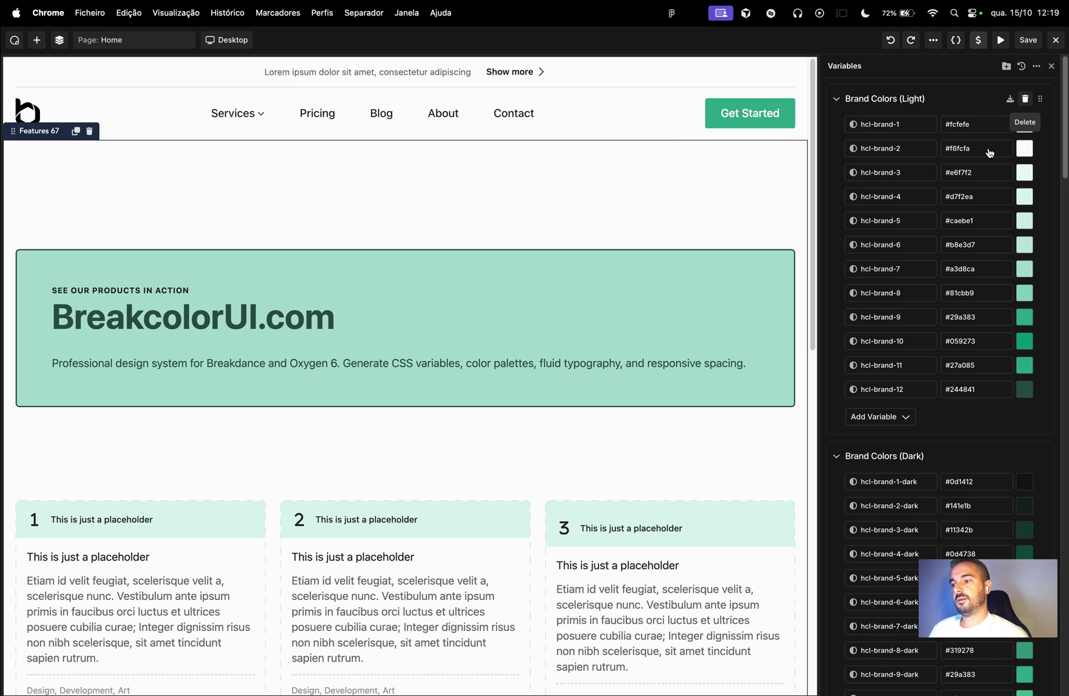
{"action": "left_click", "coordinate": [1025, 99]}
{"action": "left_click", "coordinate": [633, 219]}
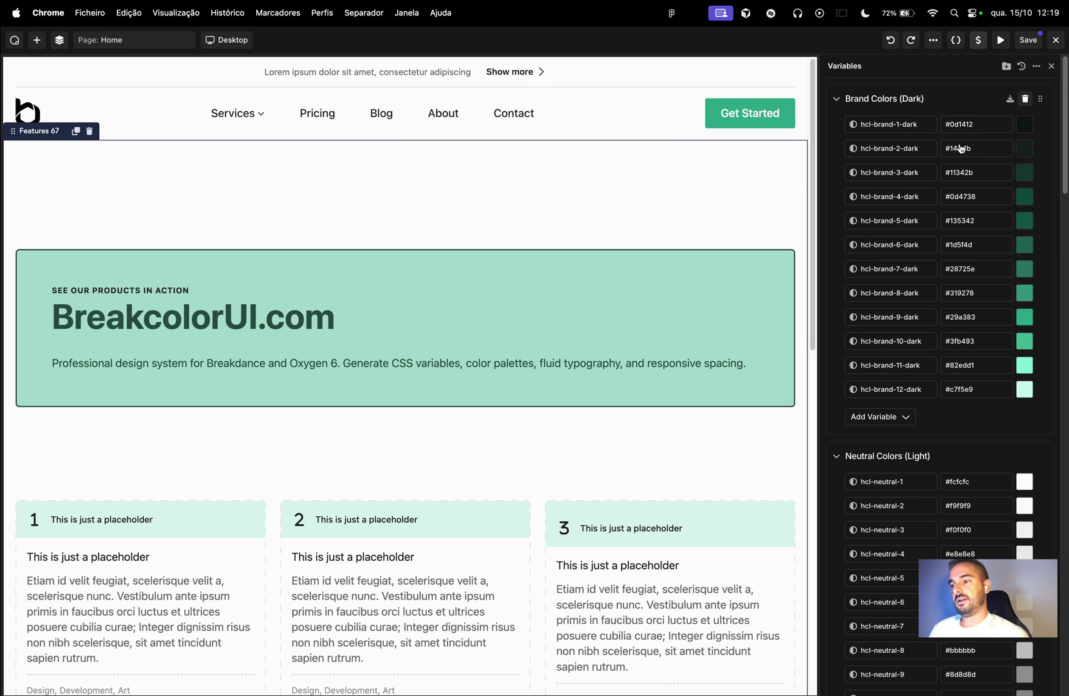
{"action": "left_click", "coordinate": [1025, 99]}
{"action": "left_click", "coordinate": [633, 219]}
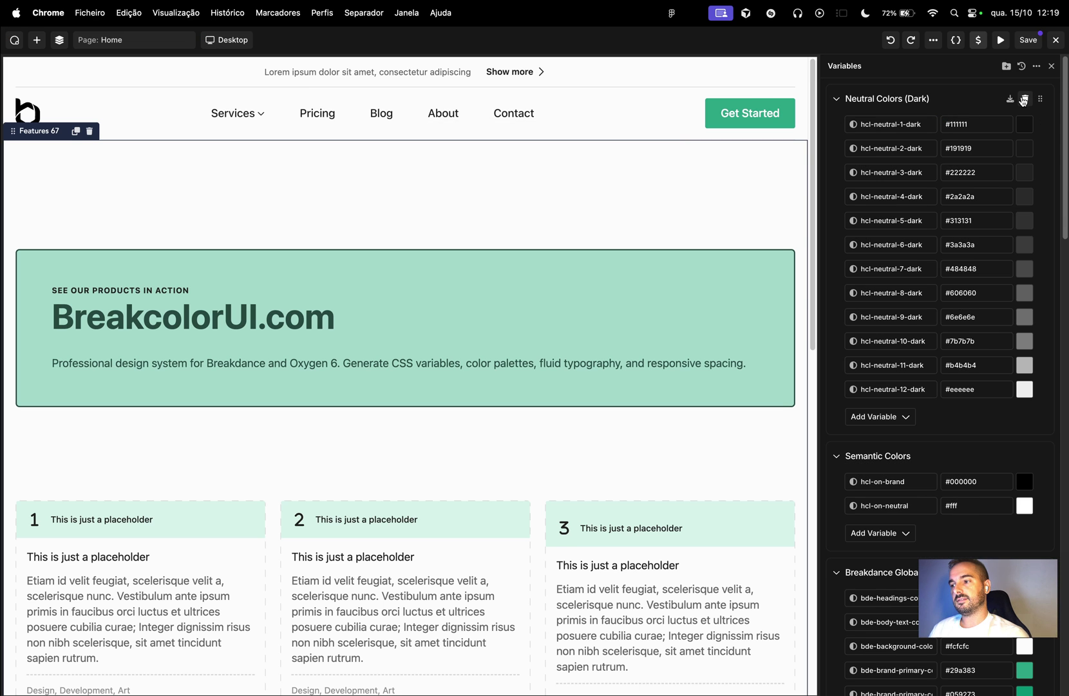
{"action": "left_click", "coordinate": [1025, 99]}
{"action": "left_click", "coordinate": [630, 213]}
{"action": "left_click", "coordinate": [1025, 99]}
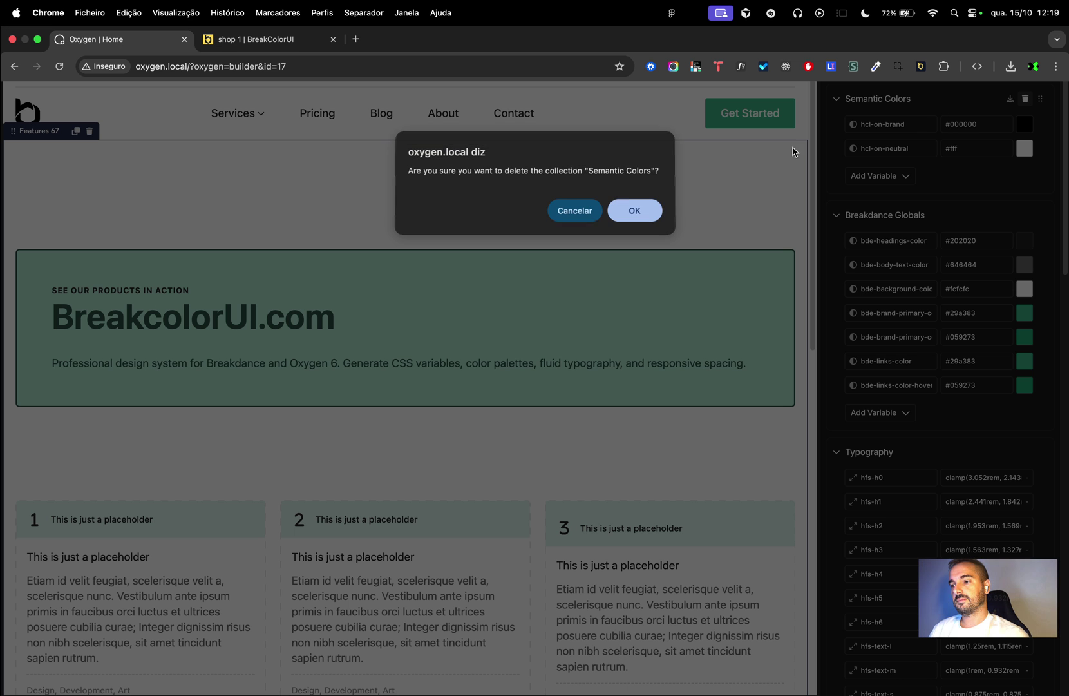
{"action": "left_click", "coordinate": [661, 211]}
- Delete Breakdance Globals, Typography, Spacing, Border Radius, Layout Tokens and Breakdance Typography, then save
{"action": "left_click", "coordinate": [1025, 99]}
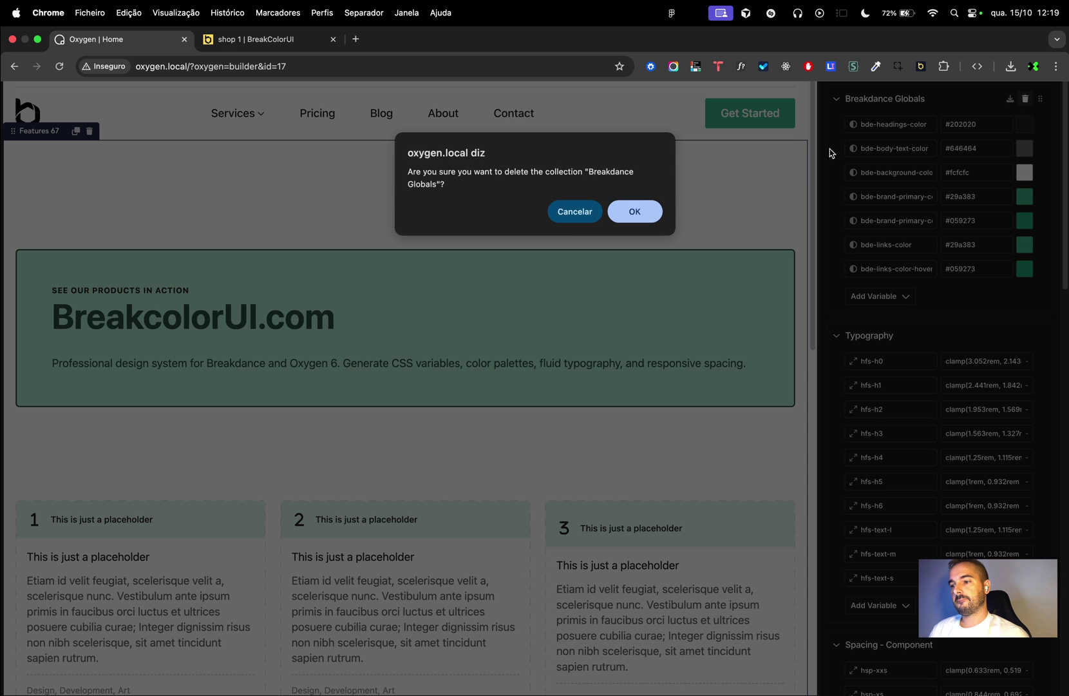
{"action": "left_click", "coordinate": [653, 208]}
{"action": "left_click", "coordinate": [1025, 99]}
{"action": "left_click", "coordinate": [652, 208]}
{"action": "left_click", "coordinate": [1025, 98]}
{"action": "left_click", "coordinate": [651, 213]}
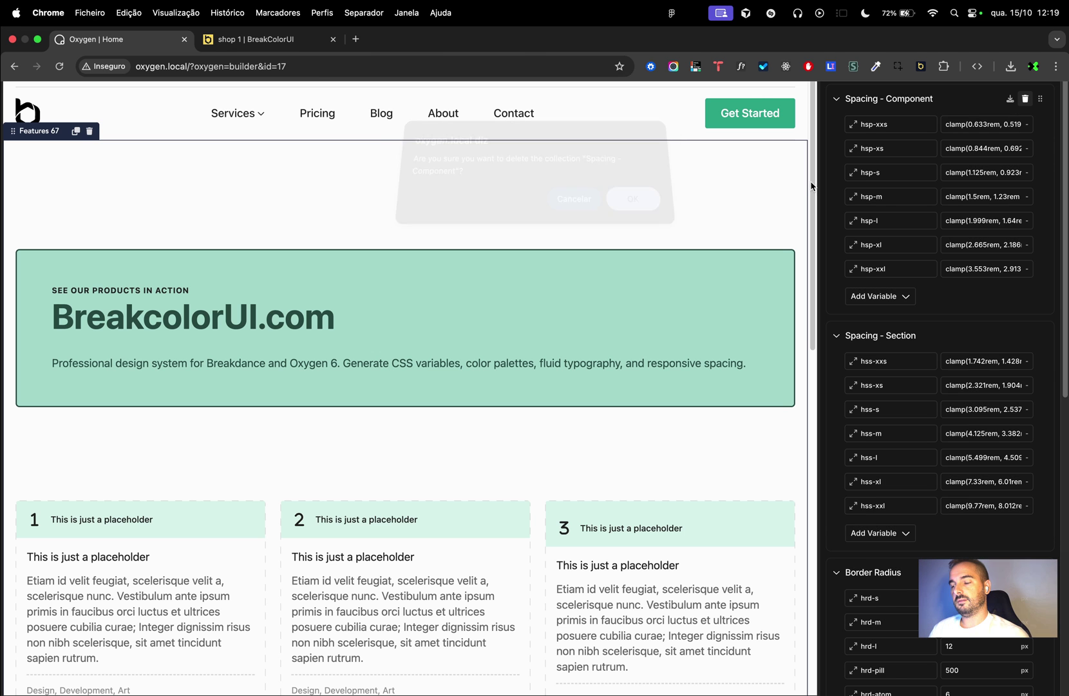
{"action": "left_click", "coordinate": [1025, 98]}
{"action": "left_click", "coordinate": [641, 211]}
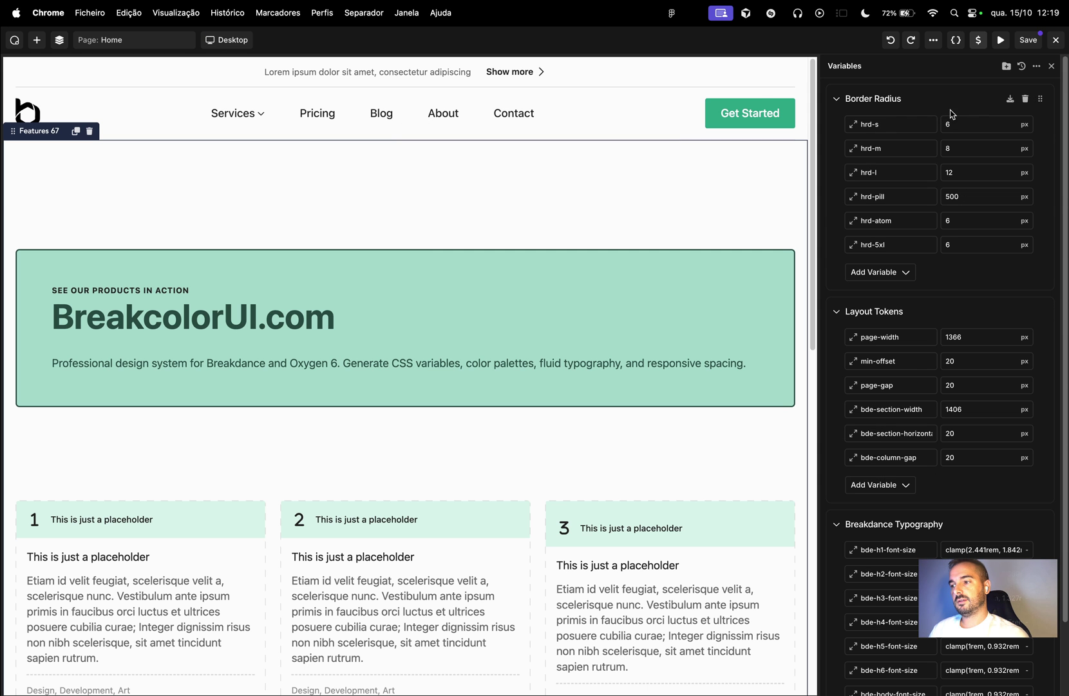
{"action": "left_click", "coordinate": [1025, 99]}
{"action": "left_click", "coordinate": [640, 211]}
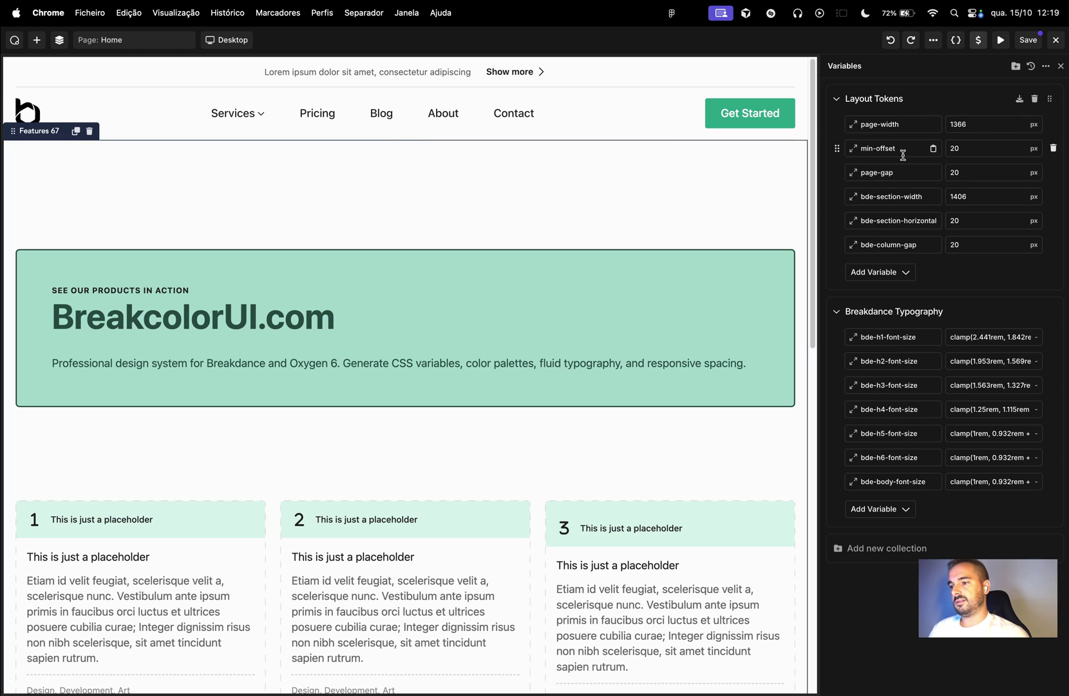
{"action": "left_click", "coordinate": [1036, 104]}
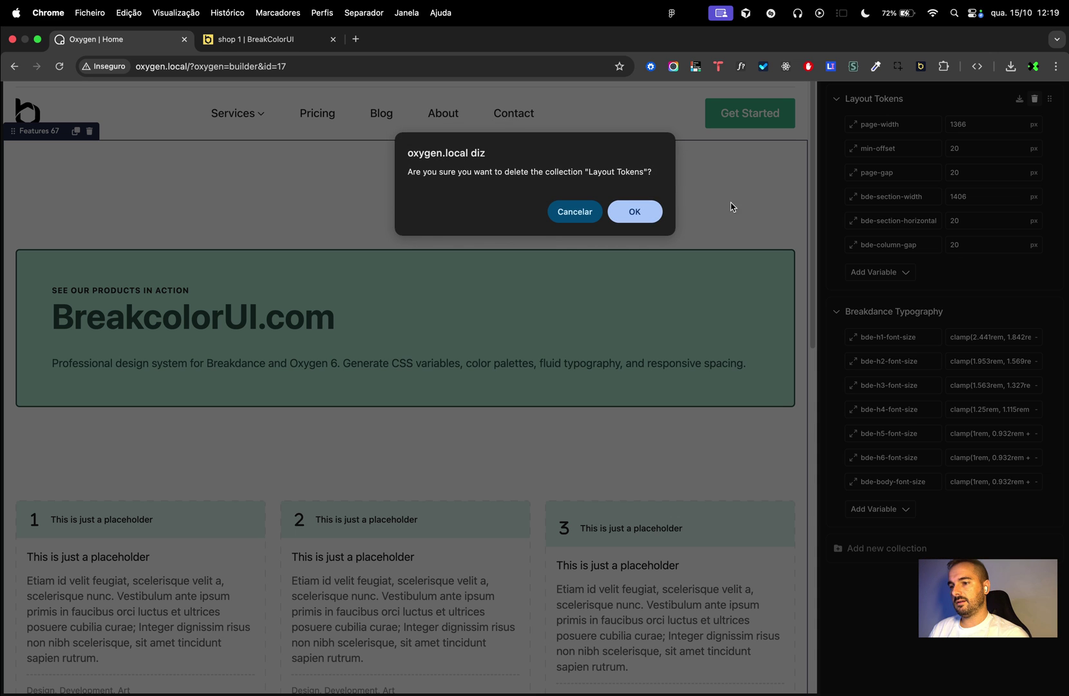
{"action": "left_click", "coordinate": [649, 212]}
{"action": "left_click", "coordinate": [1034, 100]}
{"action": "left_click", "coordinate": [649, 212]}
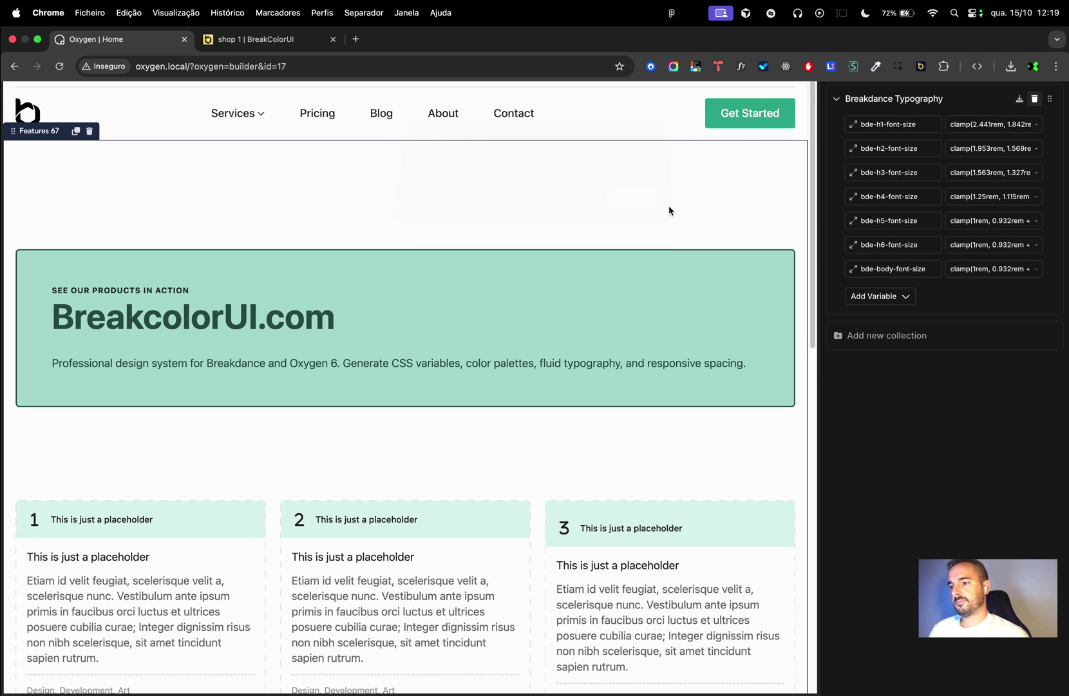
{"action": "left_click", "coordinate": [1031, 45]}
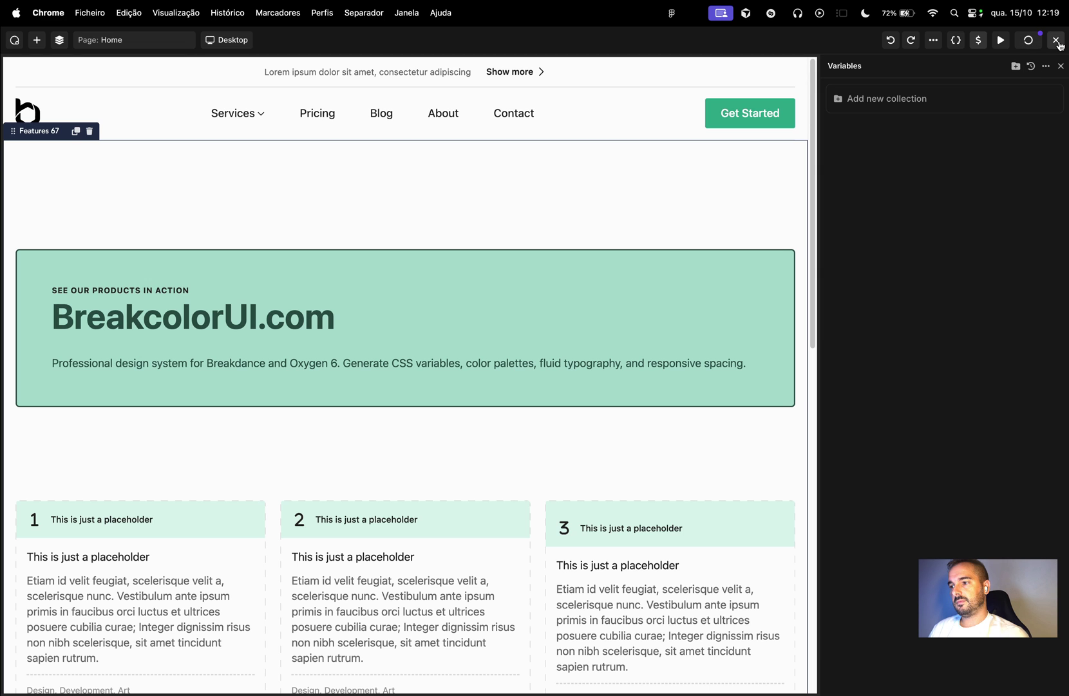
- Exit to the live front-end page and expand the global button and typography styles
{"action": "left_click", "coordinate": [1058, 43]}
{"action": "left_click", "coordinate": [966, 72]}
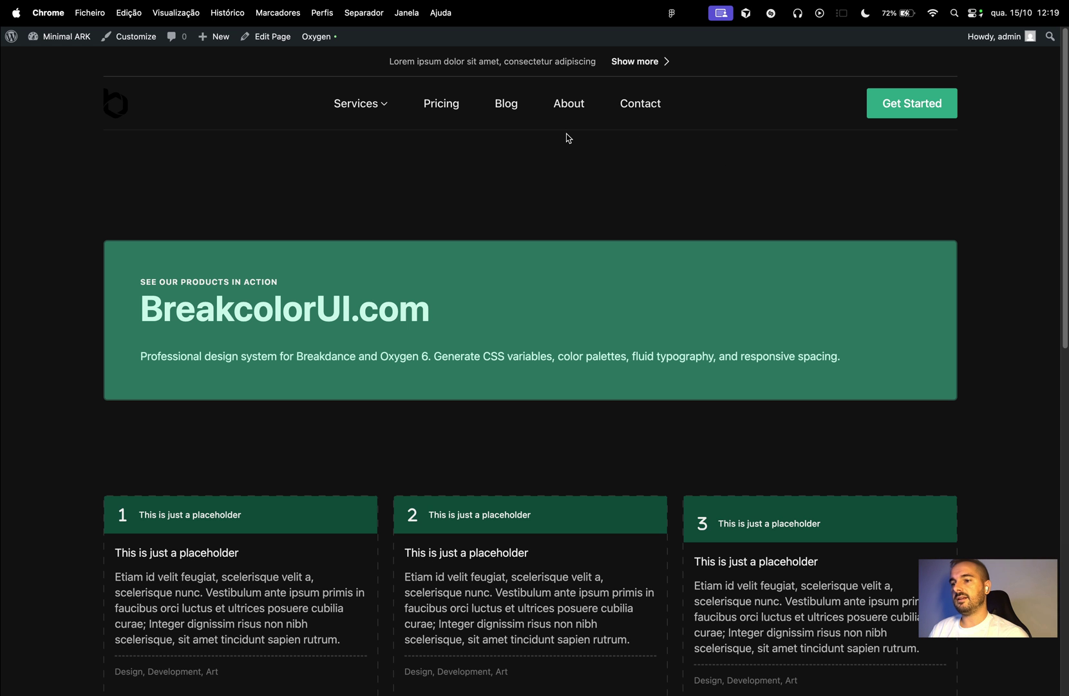
{"action": "mouse_move", "coordinate": [325, 38]}
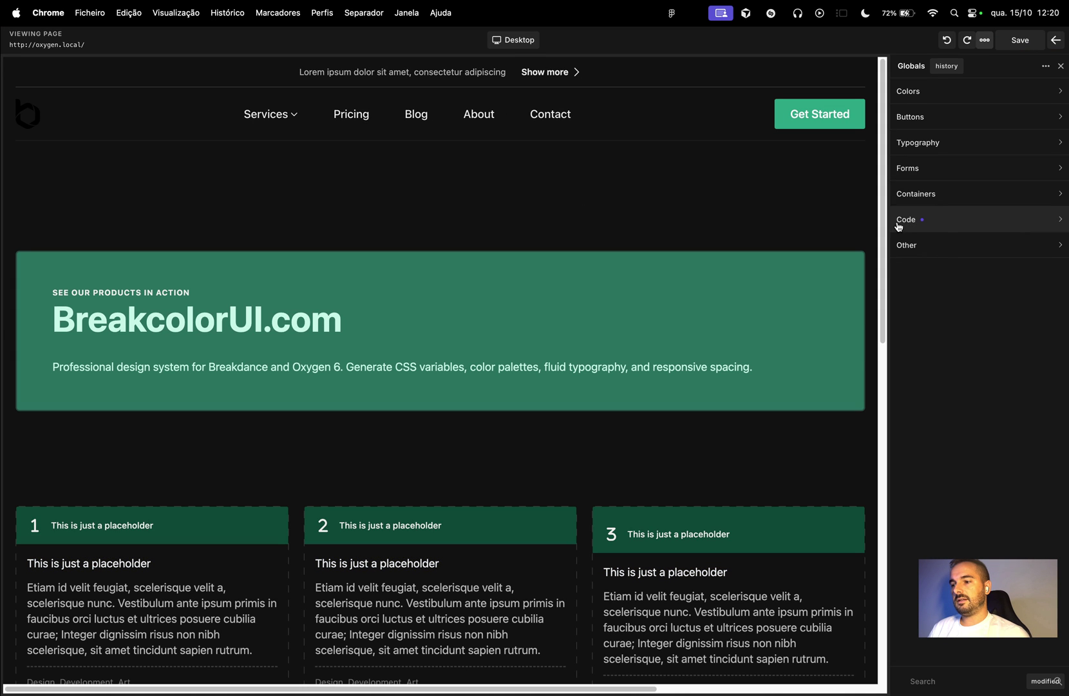
{"action": "left_click", "coordinate": [960, 120]}
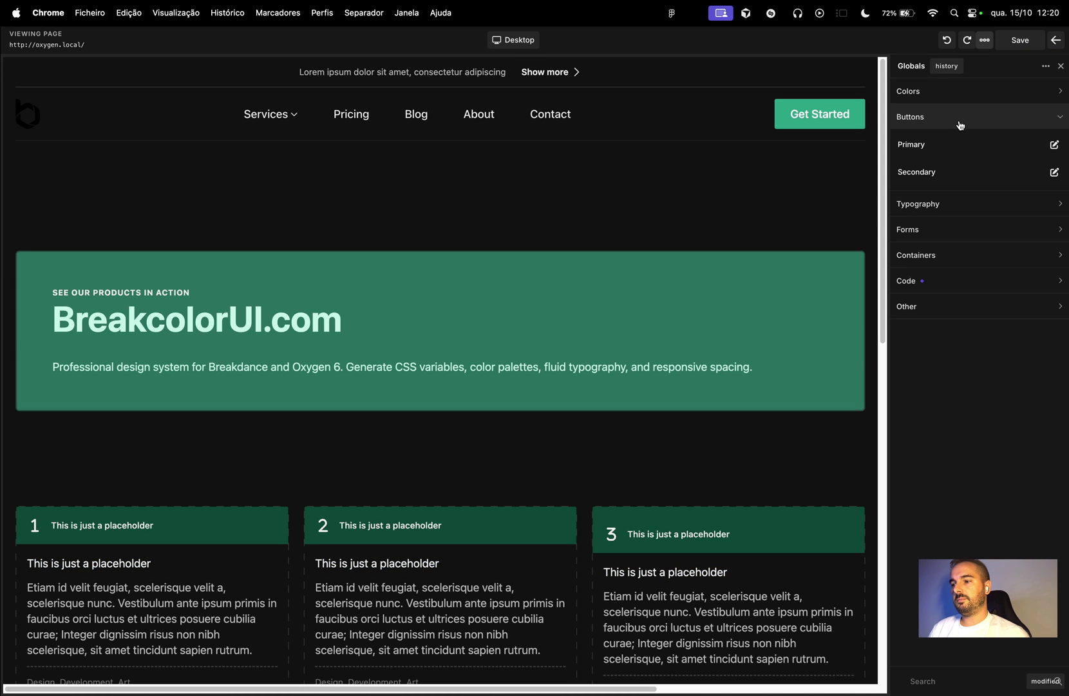
{"action": "left_click", "coordinate": [963, 213]}
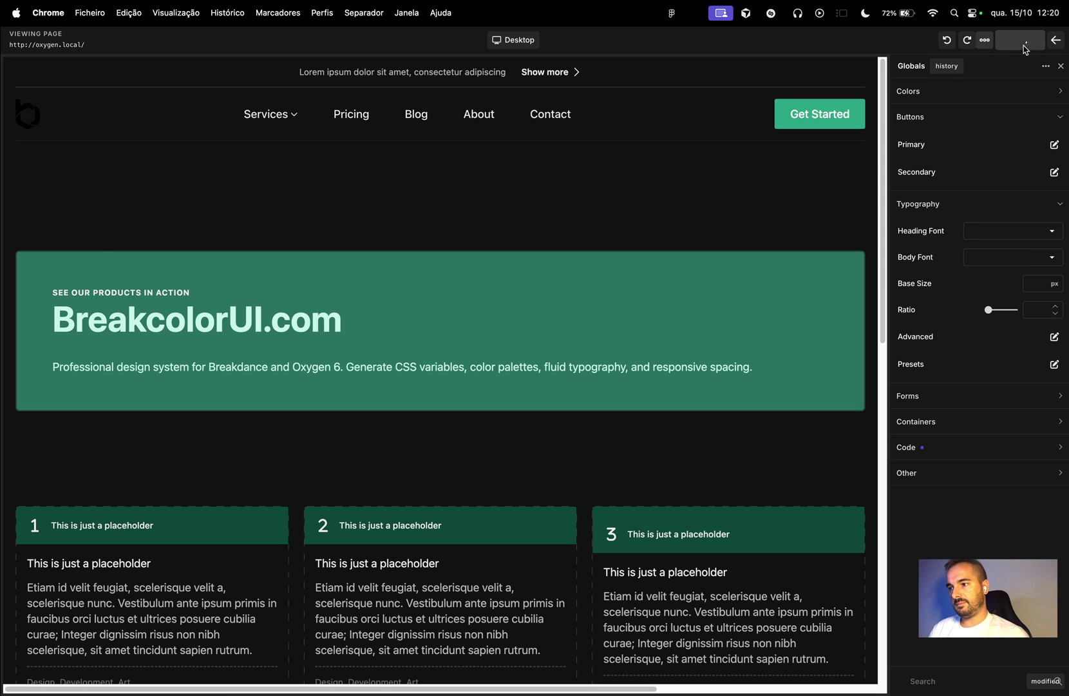
- Close the global styles editor and reopen the Home page in the builder
{"action": "left_click", "coordinate": [1056, 40]}
{"action": "mouse_move", "coordinate": [342, 37]}
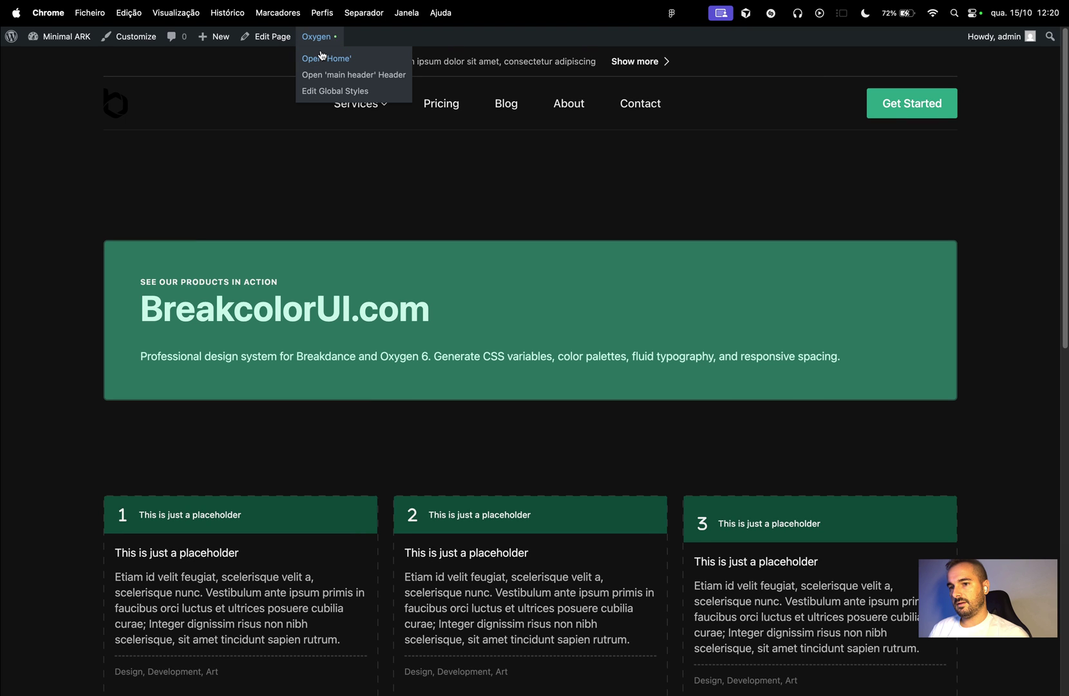
{"action": "left_click", "coordinate": [315, 57]}
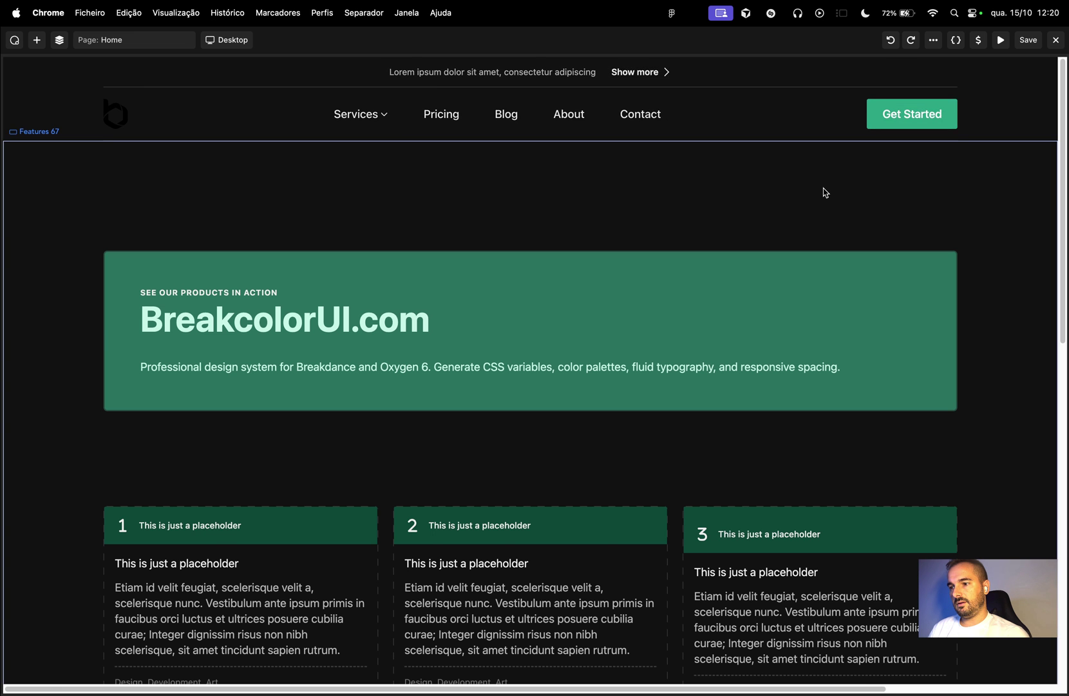
- Open the section's background colour palette and preview the palette in dark mode
{"action": "left_click", "coordinate": [905, 127]}
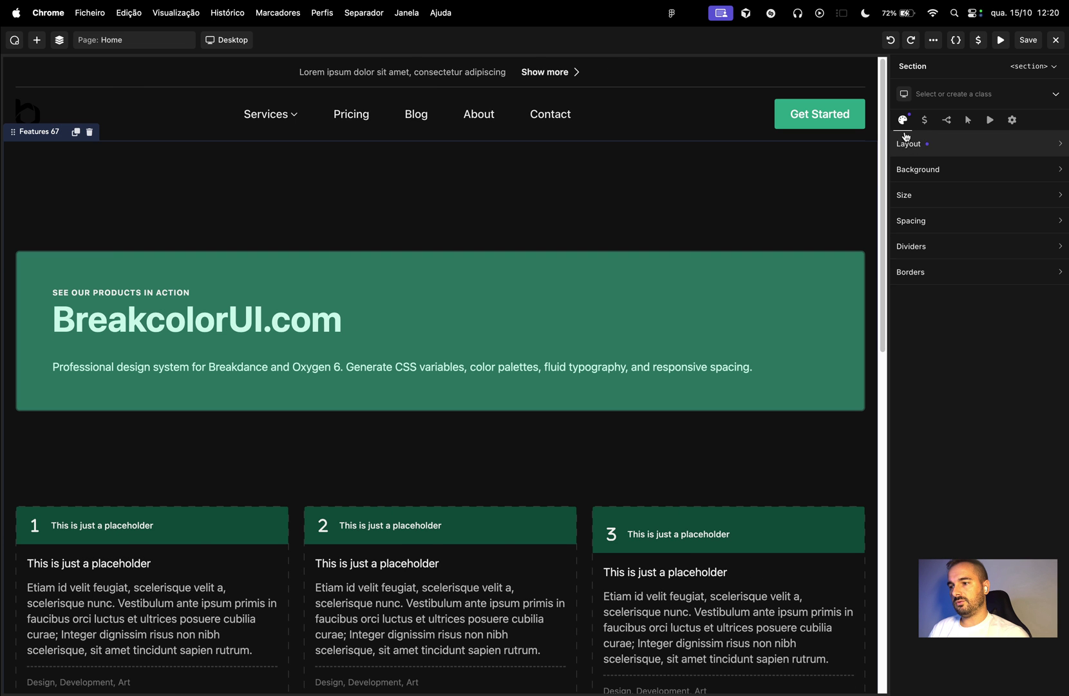
{"action": "left_click", "coordinate": [931, 170]}
{"action": "left_click", "coordinate": [974, 190]}
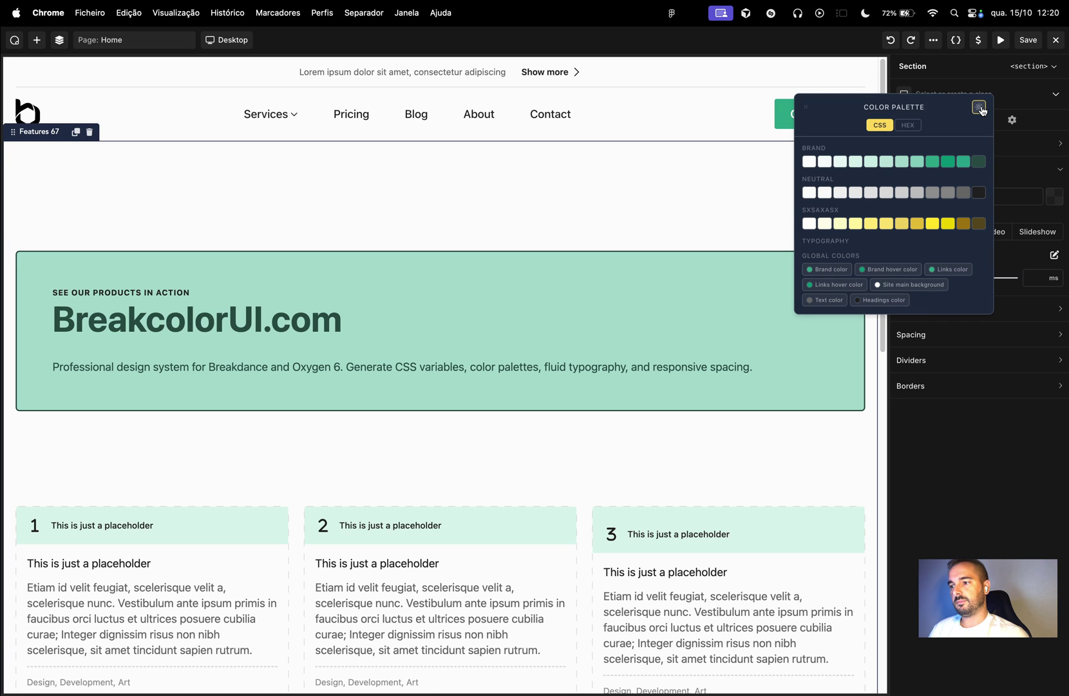
{"action": "left_click_drag", "start_coordinate": [979, 109], "coordinate": [895, 143]}
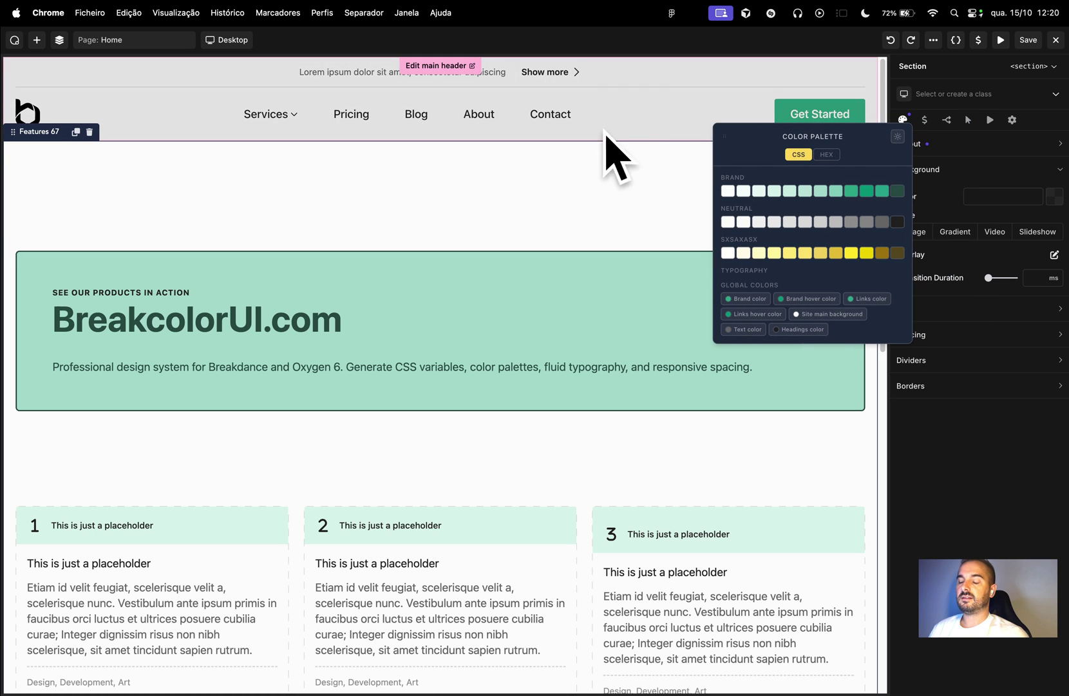
{"action": "left_click", "coordinate": [900, 138]}
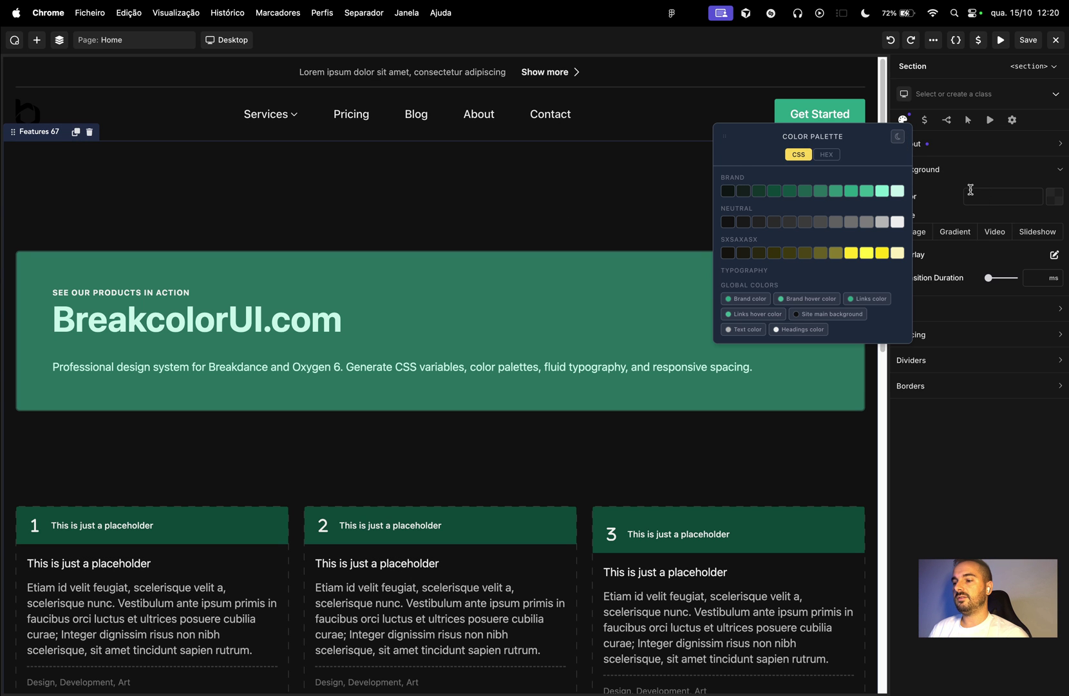
{"action": "left_click_drag", "start_coordinate": [841, 152], "coordinate": [837, 194]}
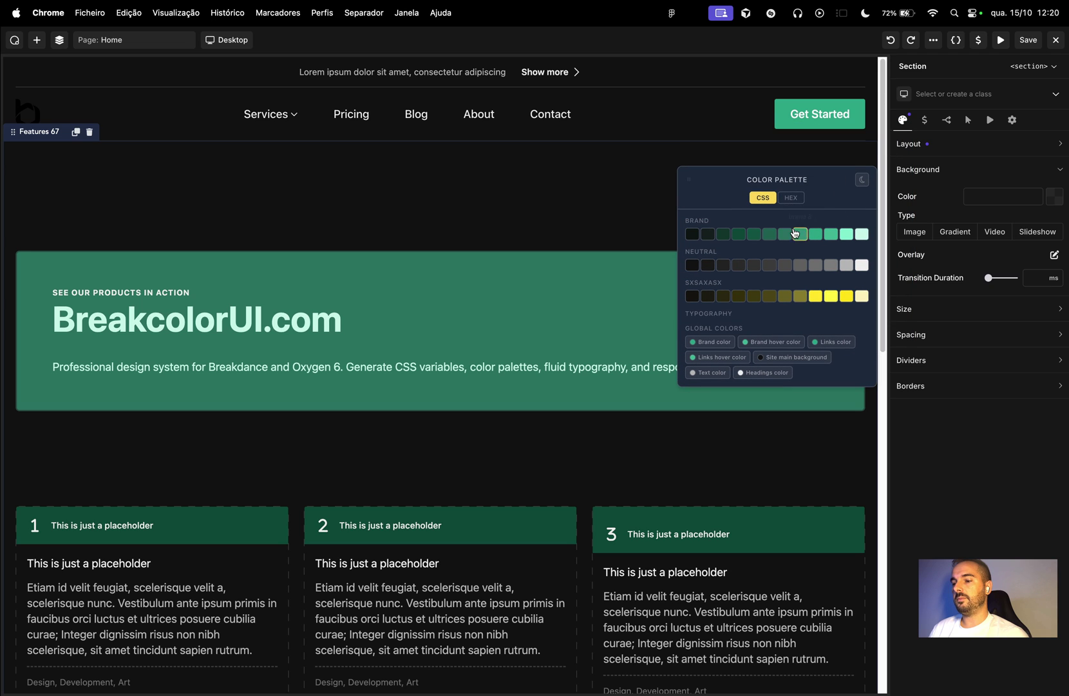
{"action": "key", "text": "Escape"}
- Try yellow and dark swatches, then set the section background back to hcl-brand-1
{"action": "left_click", "coordinate": [992, 197]}
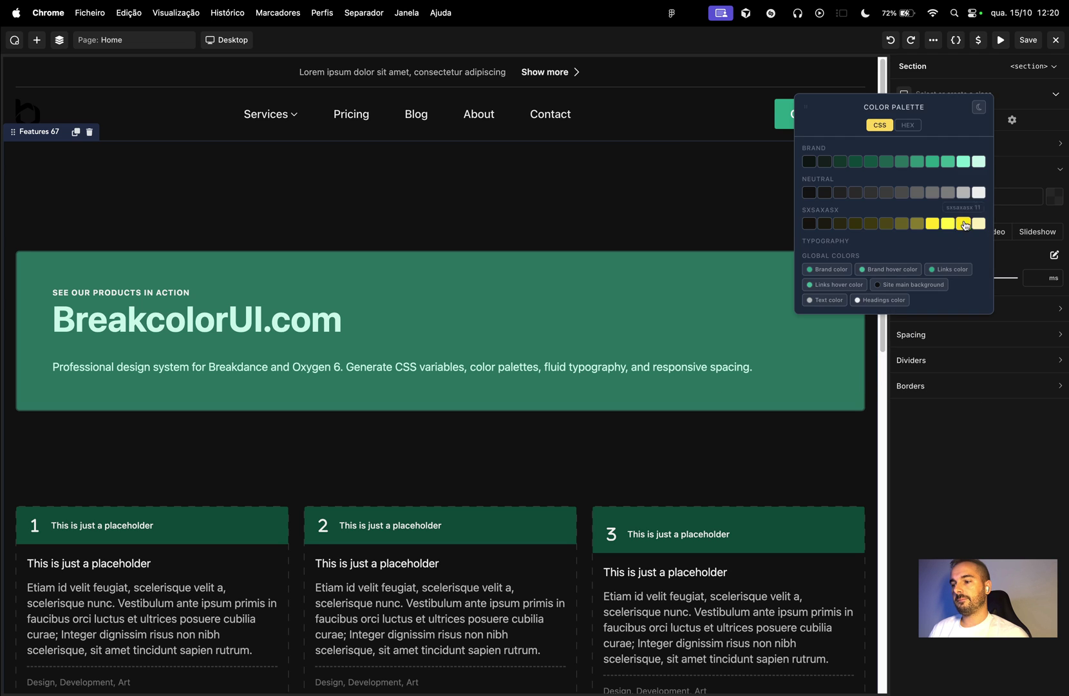
{"action": "left_click", "coordinate": [975, 223]}
{"action": "left_click", "coordinate": [1008, 199]}
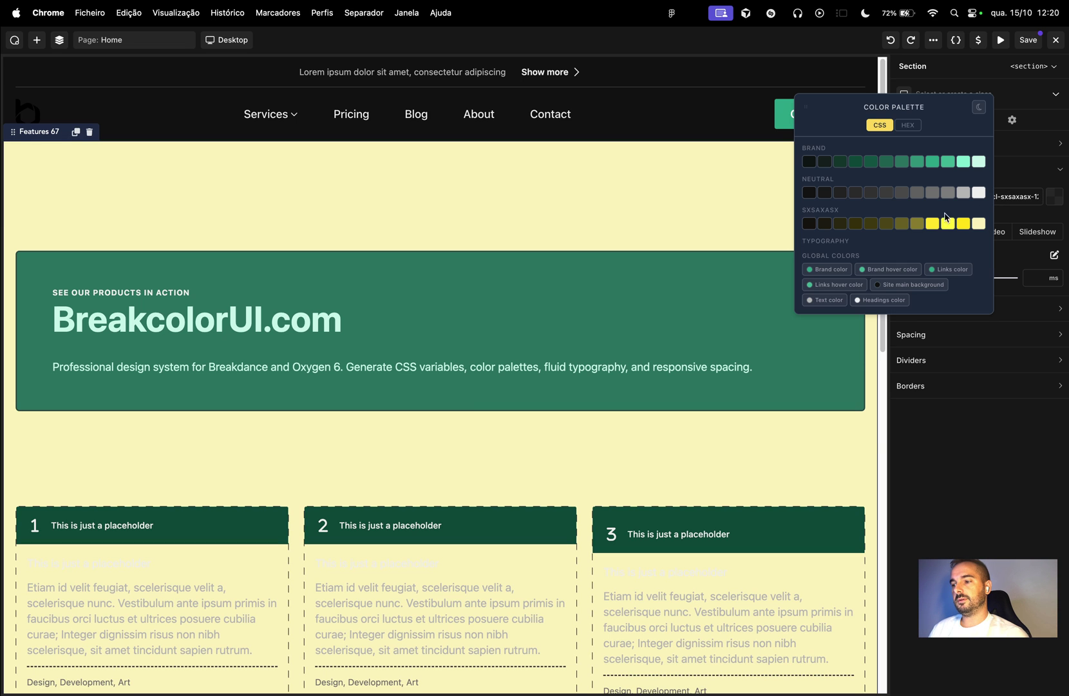
{"action": "left_click", "coordinate": [825, 222]}
{"action": "left_click", "coordinate": [981, 203]}
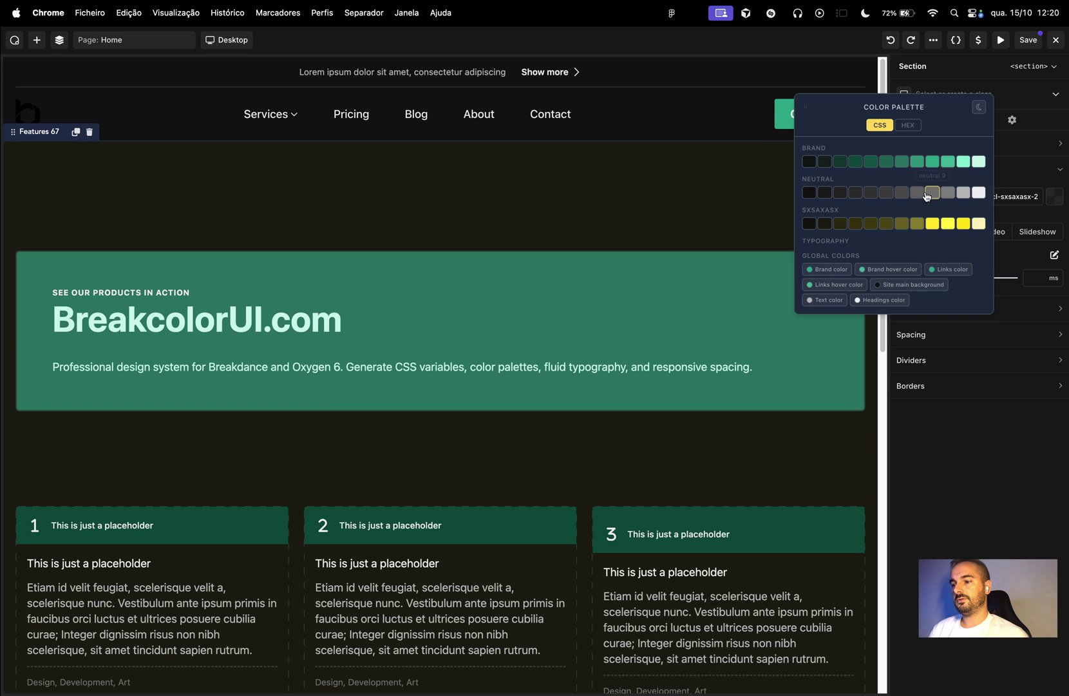
{"action": "left_click", "coordinate": [808, 167]}
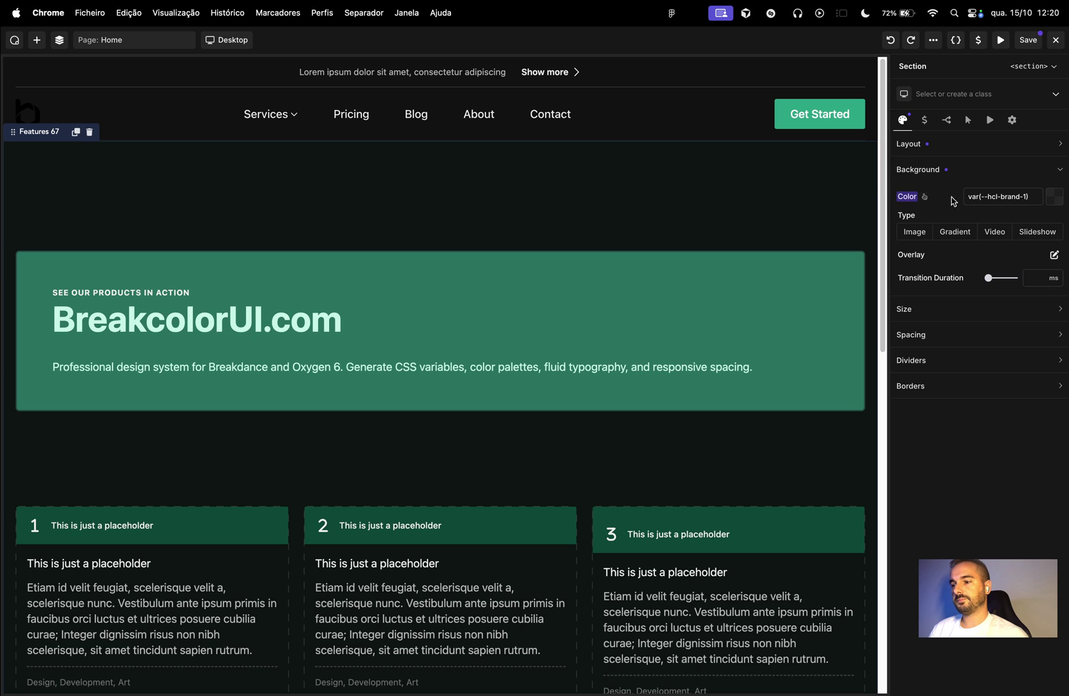
- Clear the background colour and pick the first neutral swatch, var(--hcl-neutral-1)
{"action": "left_click", "coordinate": [925, 196]}
{"action": "left_click", "coordinate": [992, 196]}
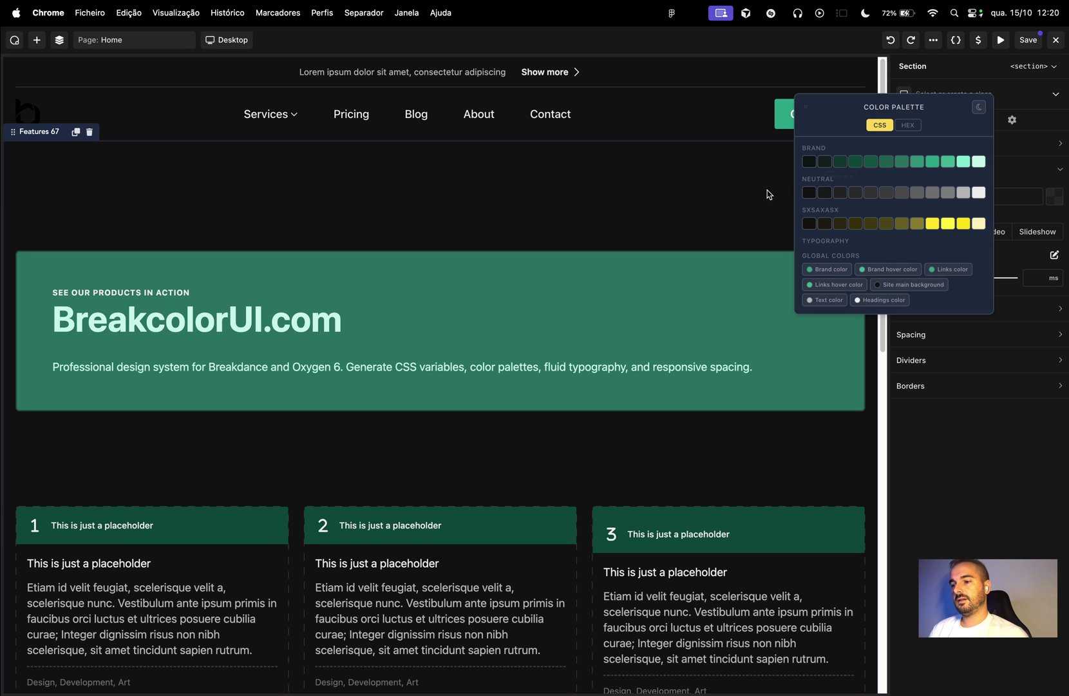
{"action": "left_click", "coordinate": [809, 192]}
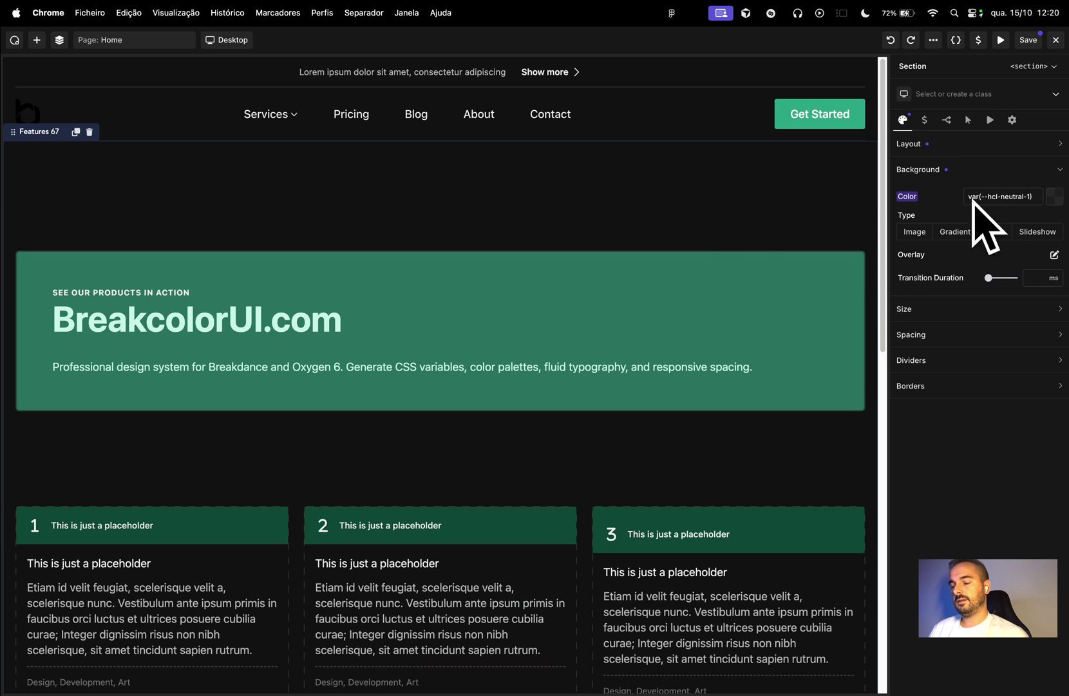
{"action": "scroll", "coordinate": [798, 188], "scroll_direction": "down", "scroll_amount": 7}
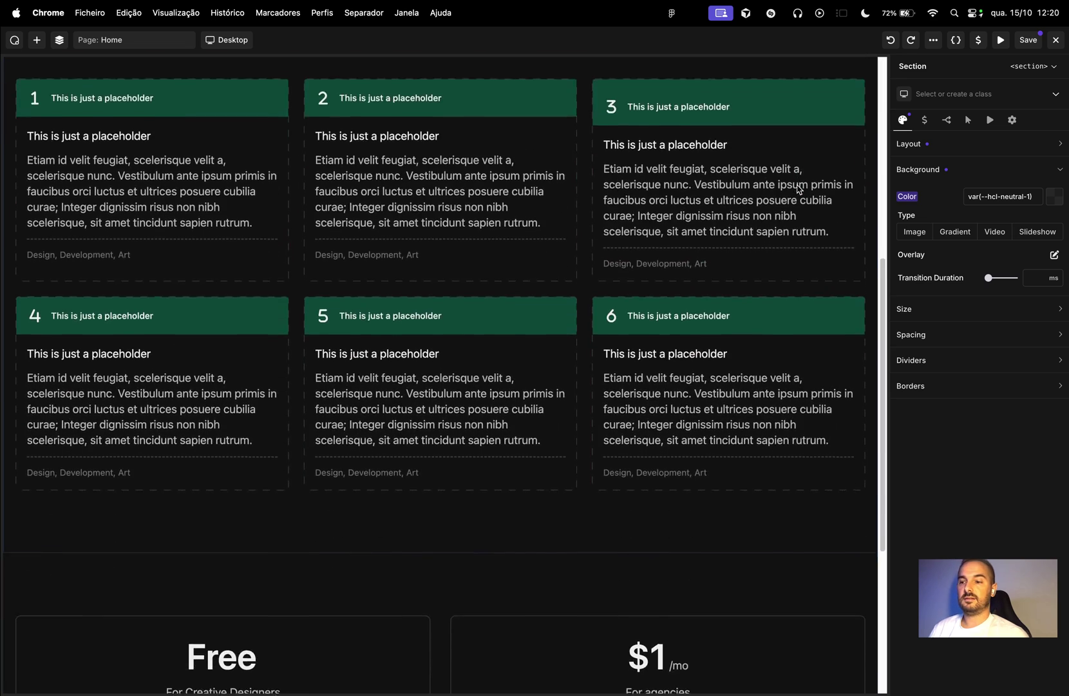
{"action": "scroll", "coordinate": [799, 189], "scroll_direction": "up", "scroll_amount": 7}
- Switch to BreakColorUI and open the shop 1 project from the projects list
{"action": "mouse_move", "coordinate": [920, 59]}
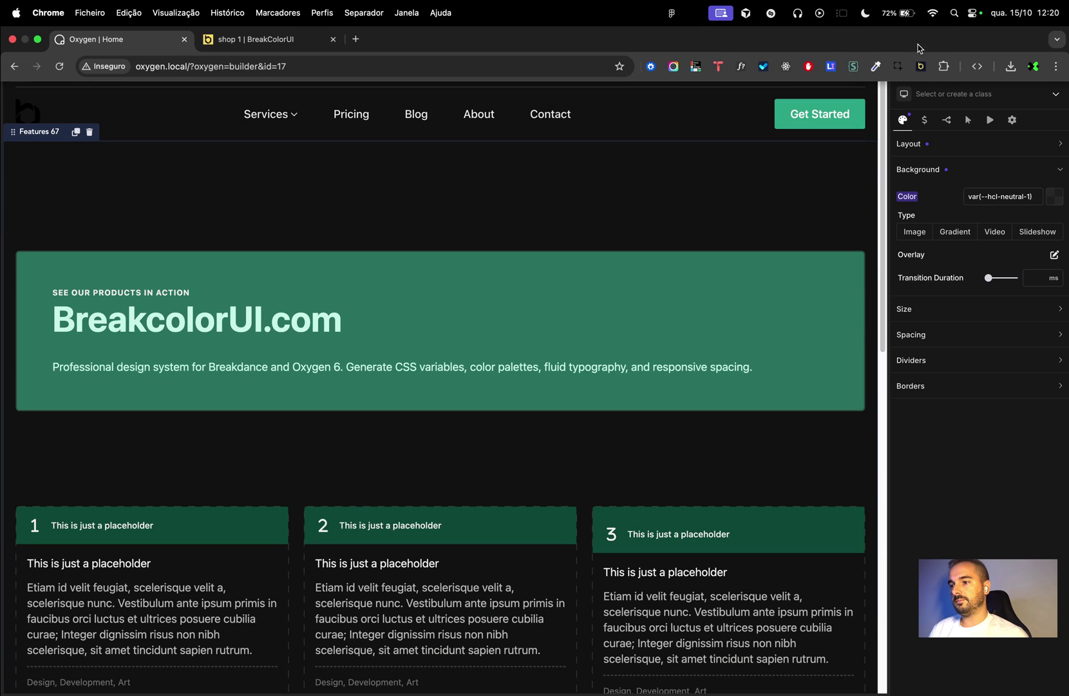
{"action": "left_click", "coordinate": [259, 40]}
{"action": "scroll", "coordinate": [425, 165], "scroll_direction": "up", "scroll_amount": 3}
{"action": "scroll", "coordinate": [430, 169], "scroll_direction": "up", "scroll_amount": 2}
{"action": "left_click", "coordinate": [222, 137]}
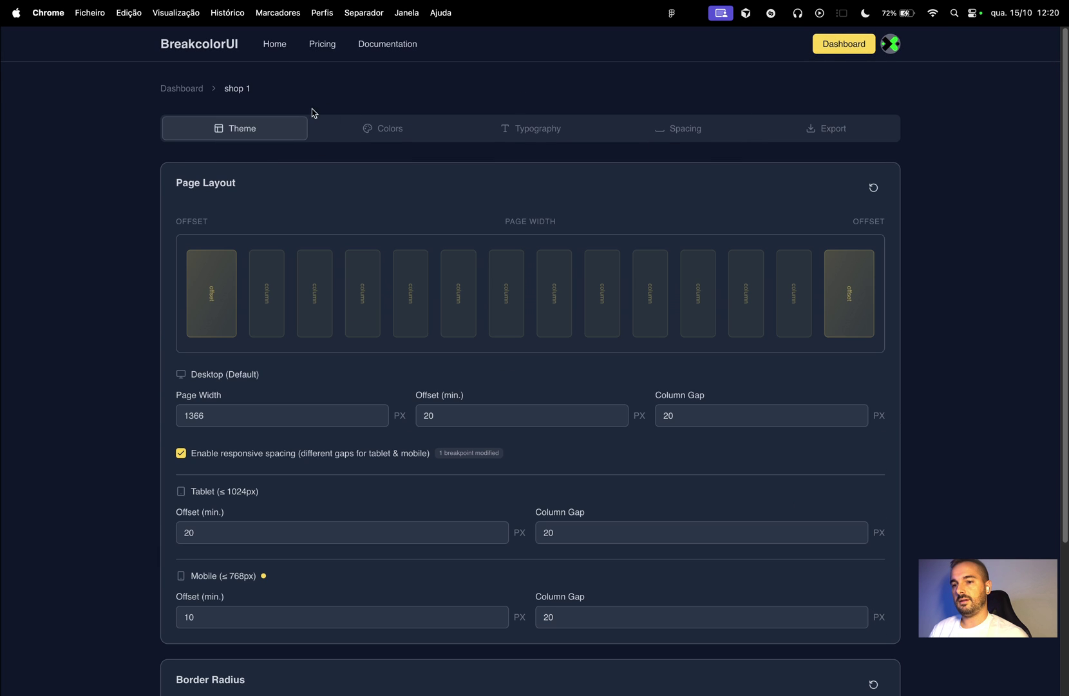
{"action": "left_click", "coordinate": [838, 44]}
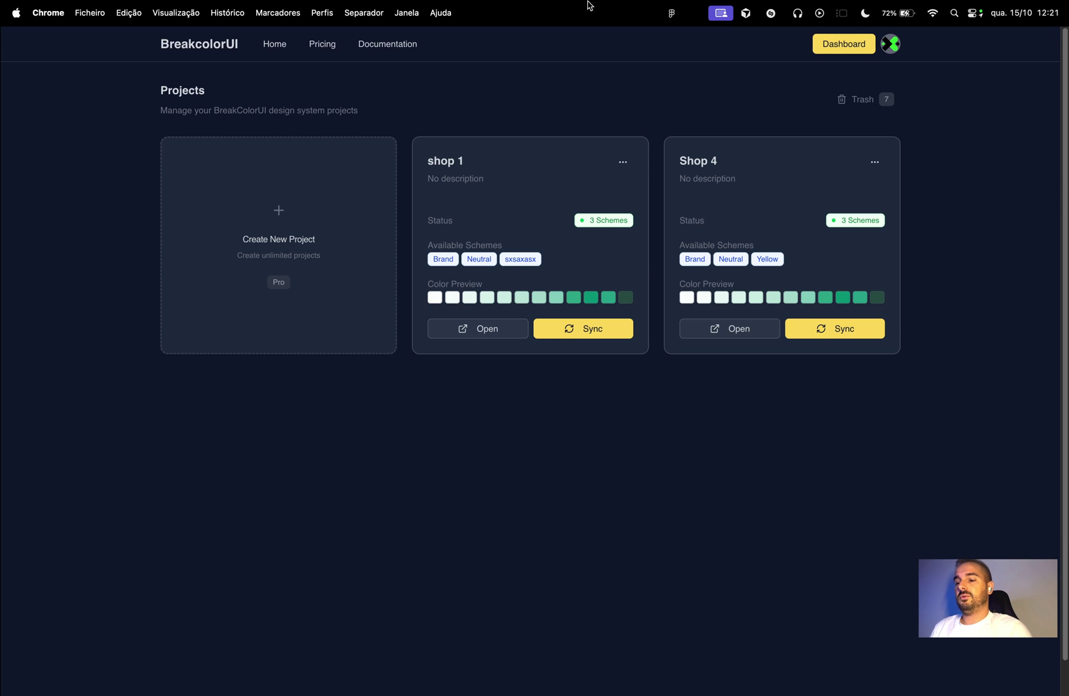
{"action": "left_click", "coordinate": [515, 332]}
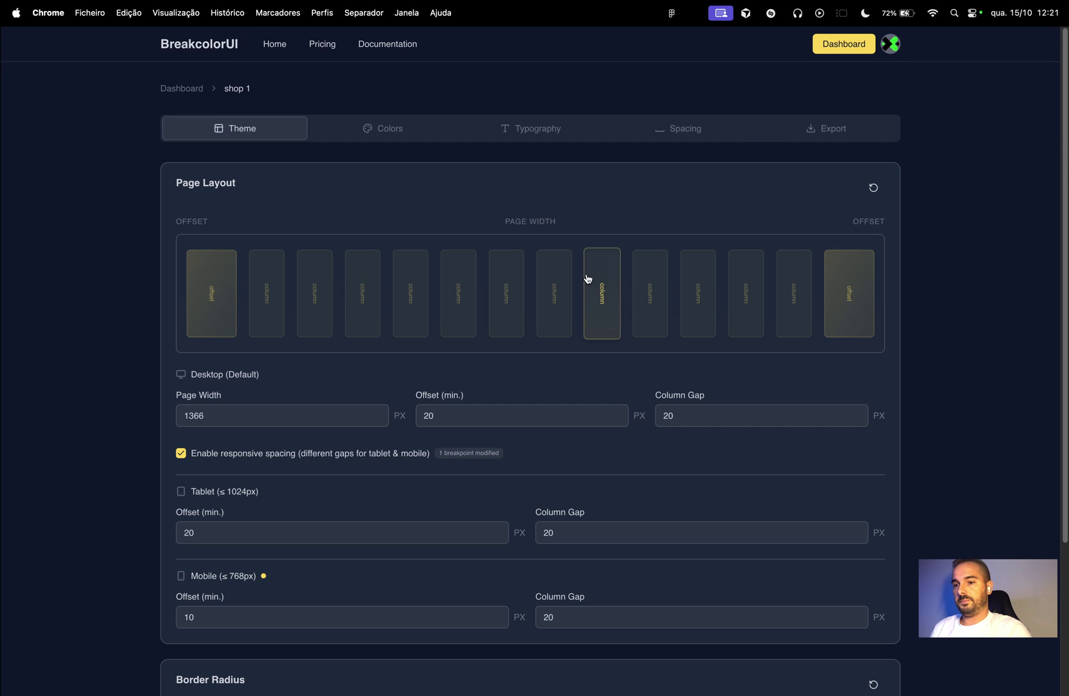
- Export shop 1 for Oxygen Builder in Light Only CSS mode and copy the CSS
{"action": "left_click", "coordinate": [830, 137]}
{"action": "scroll", "coordinate": [554, 459], "scroll_direction": "down", "scroll_amount": 3}
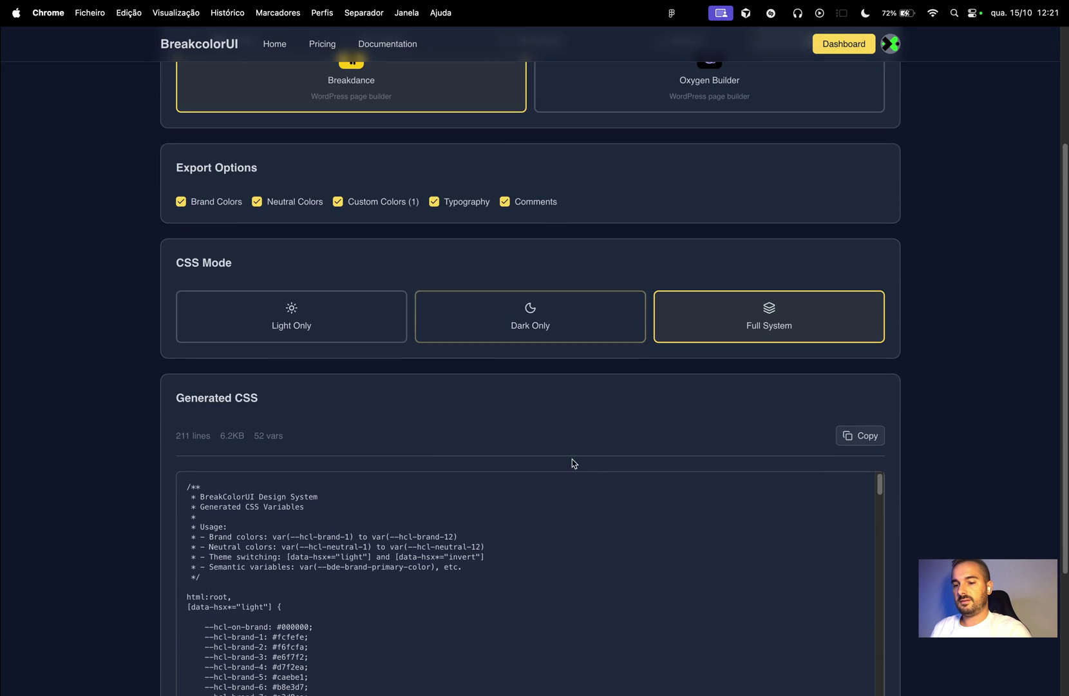
{"action": "scroll", "coordinate": [708, 289], "scroll_direction": "up", "scroll_amount": 3}
{"action": "left_click", "coordinate": [687, 276]}
{"action": "scroll", "coordinate": [686, 275], "scroll_direction": "down", "scroll_amount": 3}
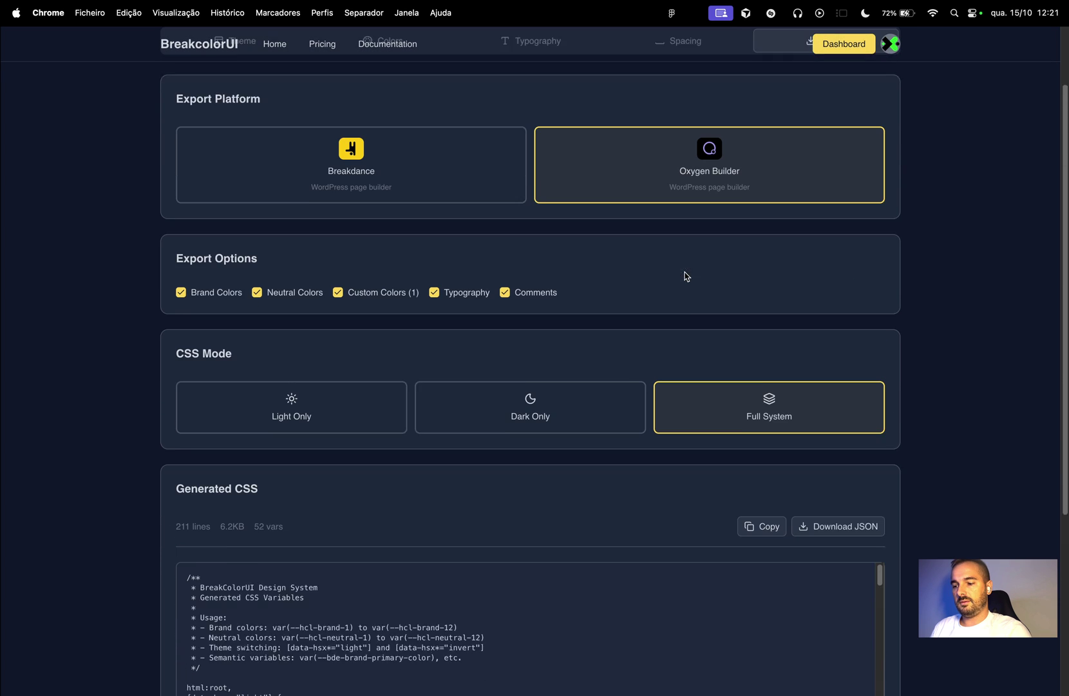
{"action": "left_click", "coordinate": [334, 339]}
{"action": "left_click", "coordinate": [497, 353]}
{"action": "left_click", "coordinate": [402, 336]}
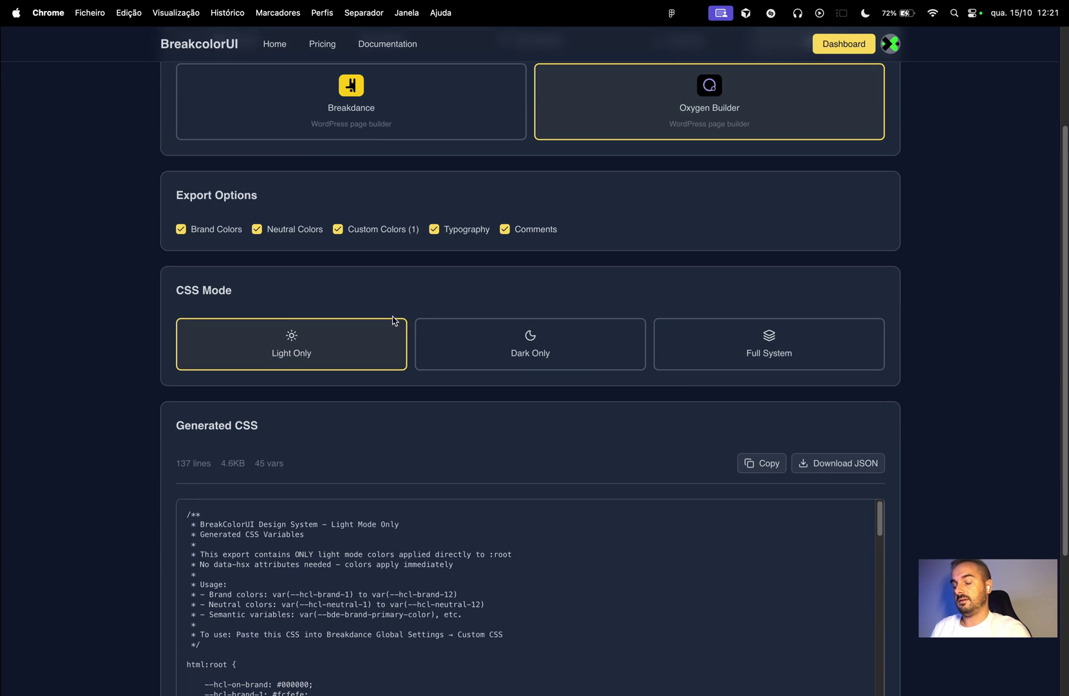
{"action": "scroll", "coordinate": [519, 456], "scroll_direction": "down", "scroll_amount": 3}
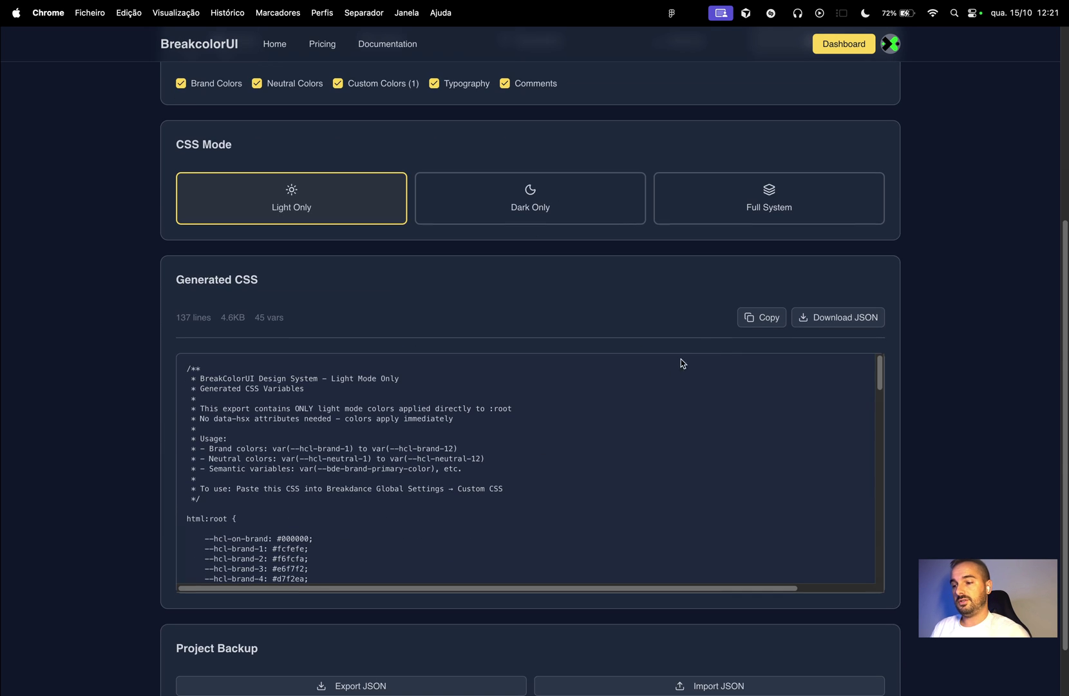
{"action": "left_click", "coordinate": [760, 319]}
- Paste the copied light-mode CSS into the global stylesheet's CSS Code
{"action": "left_click", "coordinate": [152, 45]}
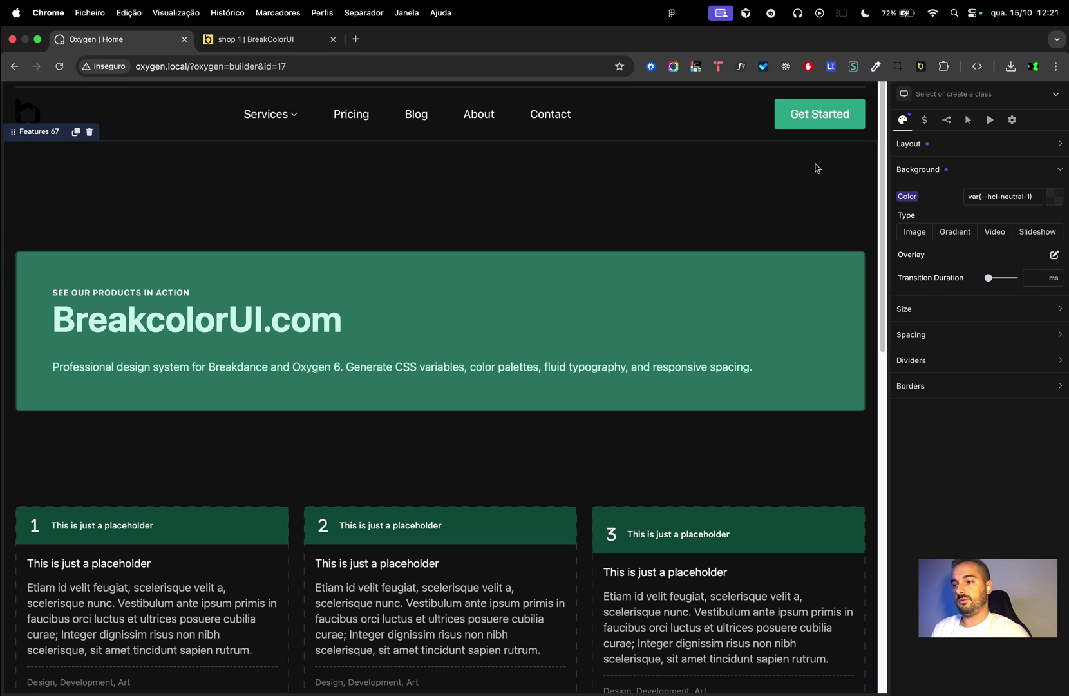
{"action": "left_click", "coordinate": [934, 40]}
{"action": "left_click", "coordinate": [946, 67]}
{"action": "left_click", "coordinate": [933, 219]}
{"action": "left_click", "coordinate": [941, 260]}
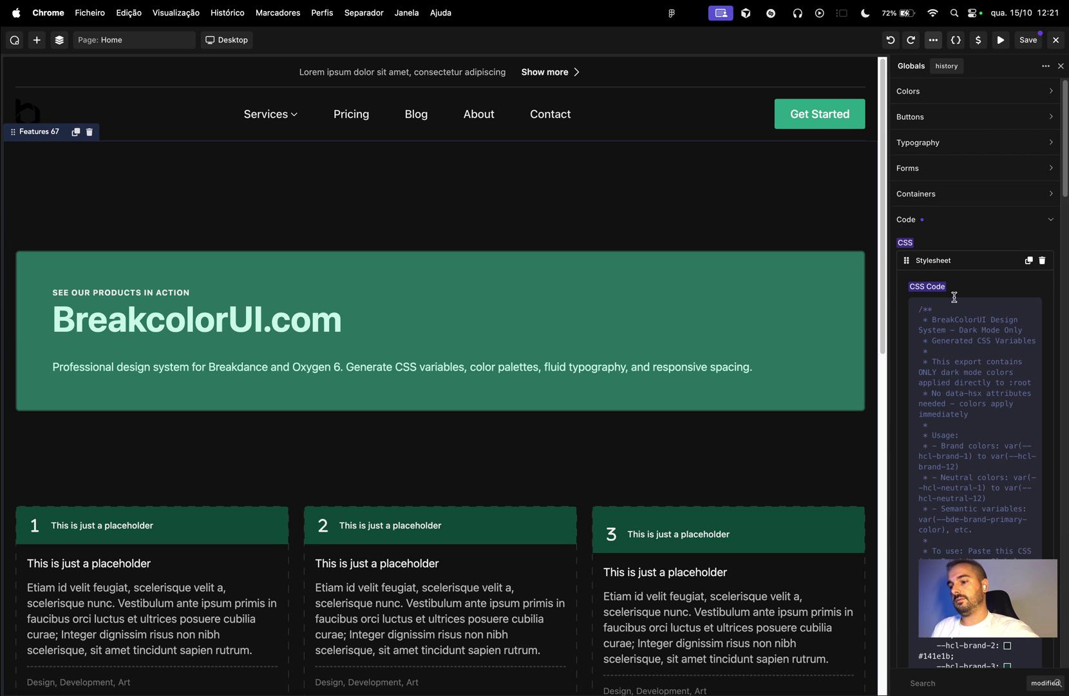
{"action": "left_click", "coordinate": [967, 331]}
{"action": "key", "text": "super+Down"}
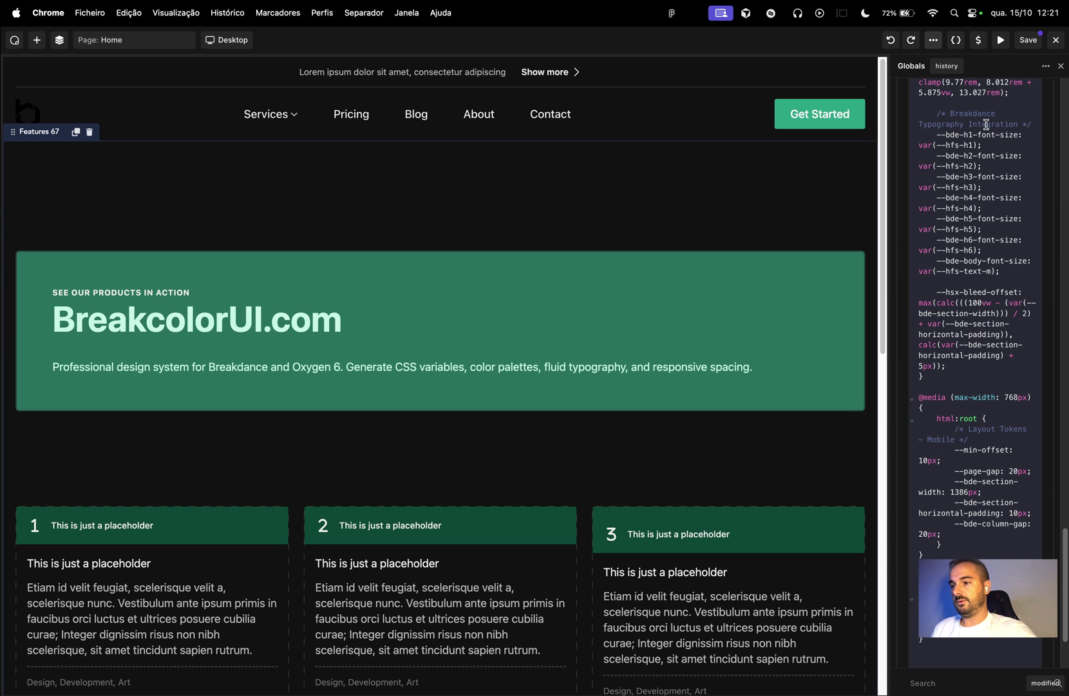
- Exit to the live front end and reopen the page in the builder
{"action": "left_click", "coordinate": [1056, 40]}
{"action": "left_click", "coordinate": [1008, 69]}
{"action": "mouse_move", "coordinate": [319, 38]}
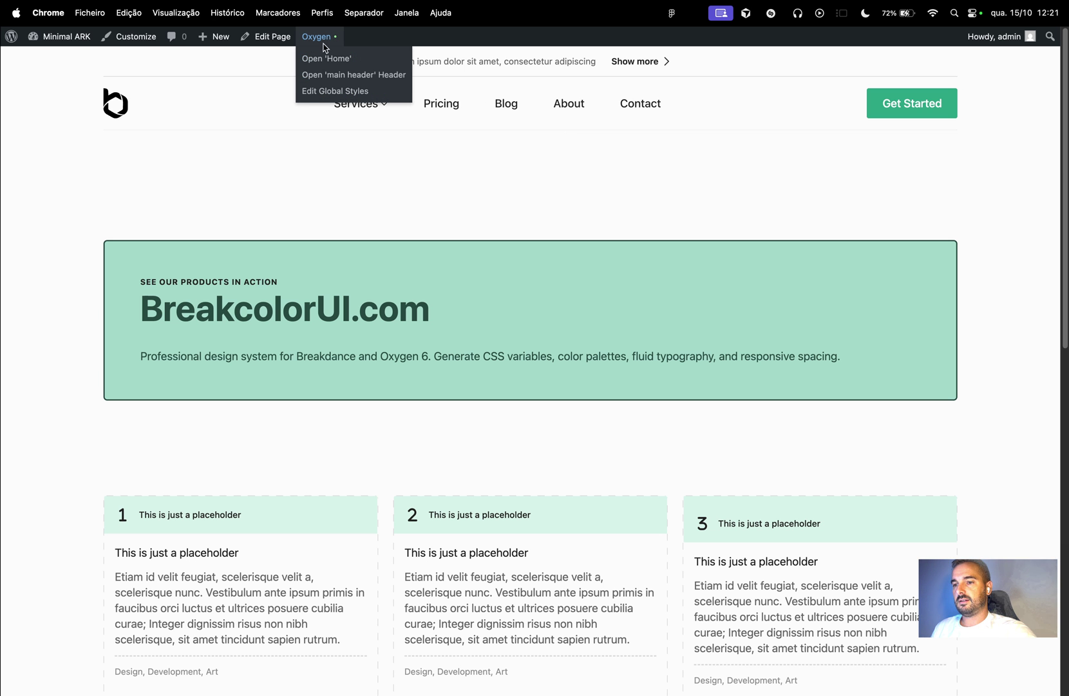
{"action": "left_click", "coordinate": [328, 59]}
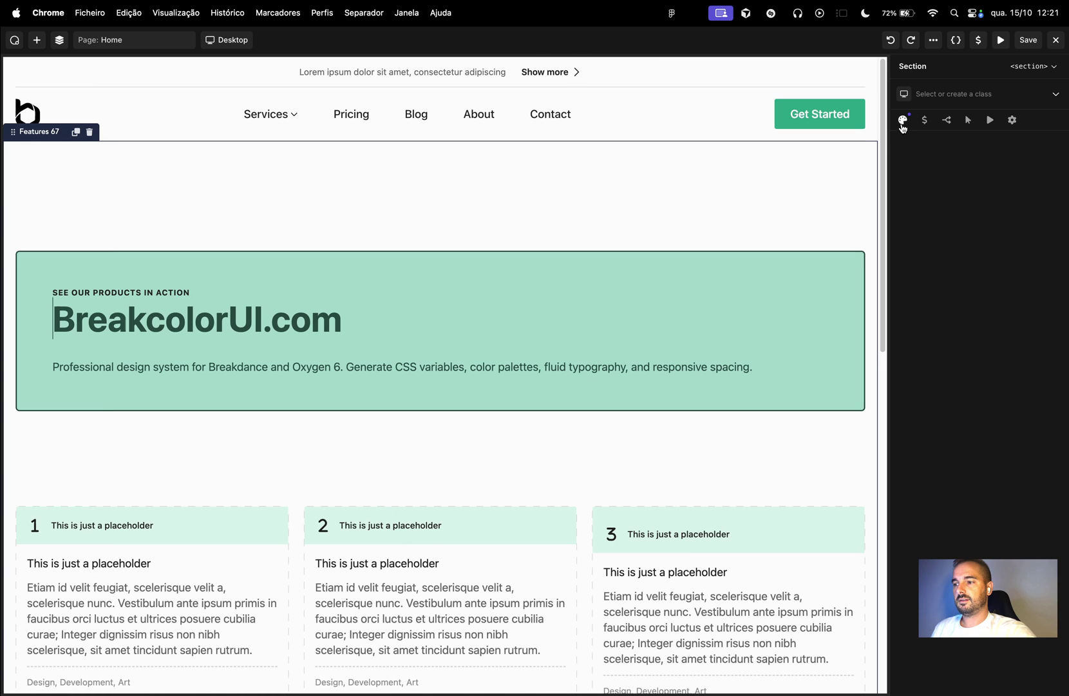
- Open the section's background Color Palette, preview dark mode, switch back to light, and close it
{"action": "left_click", "coordinate": [903, 126]}
{"action": "left_click", "coordinate": [938, 183]}
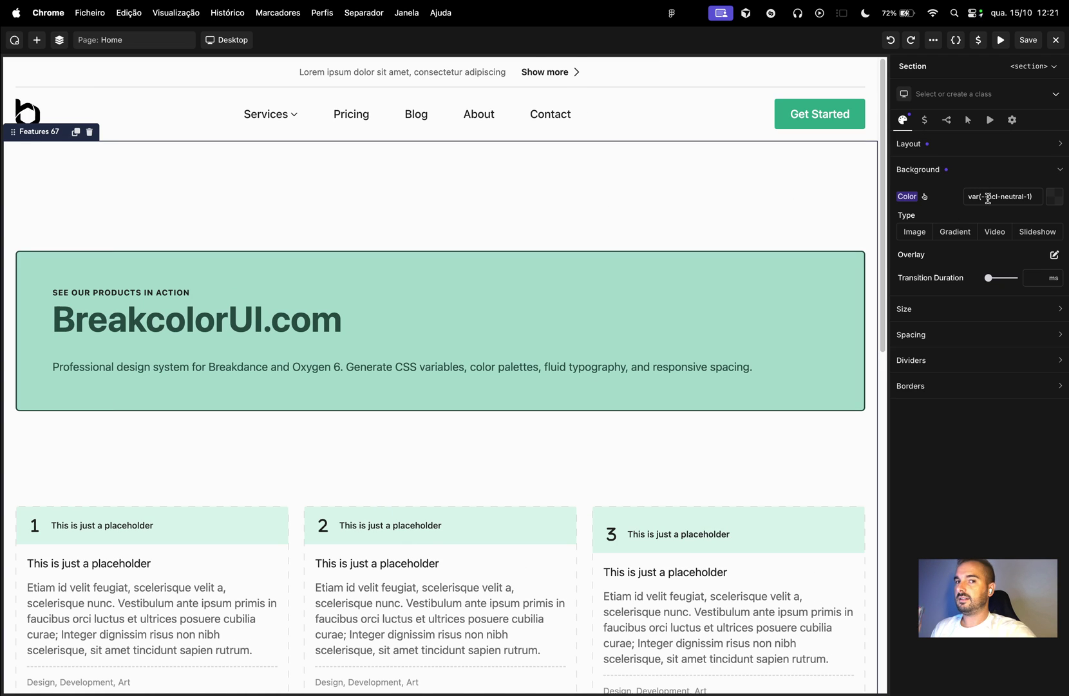
{"action": "left_click", "coordinate": [1001, 199]}
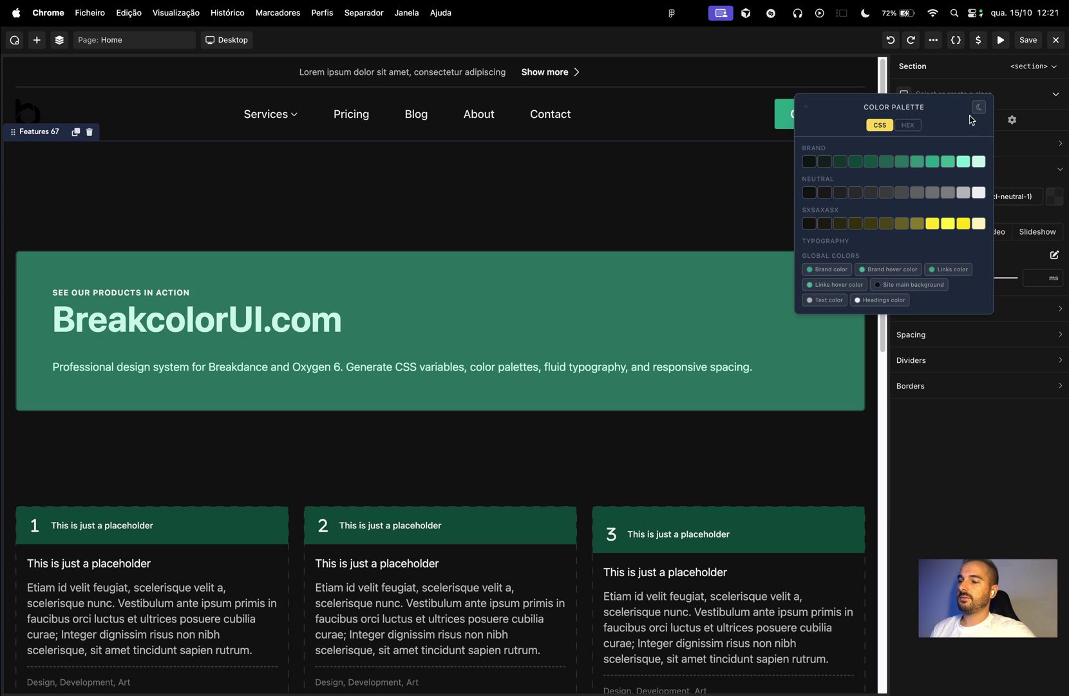
{"action": "left_click", "coordinate": [980, 107]}
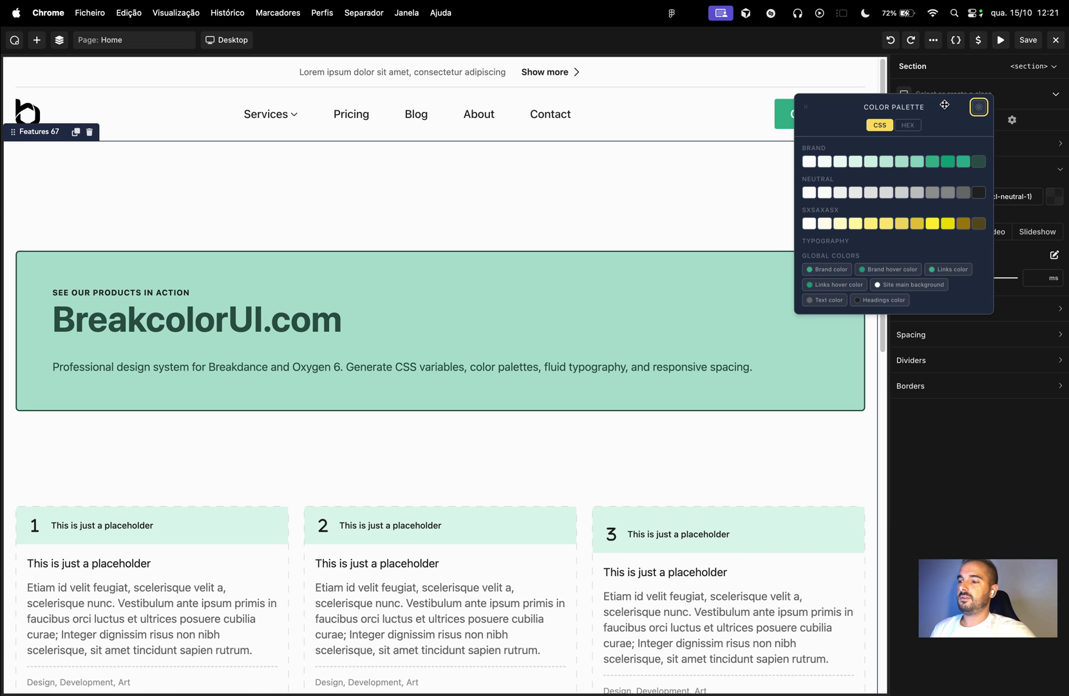
{"action": "left_click_drag", "start_coordinate": [944, 105], "coordinate": [833, 166]}
{"action": "left_click", "coordinate": [862, 167]}
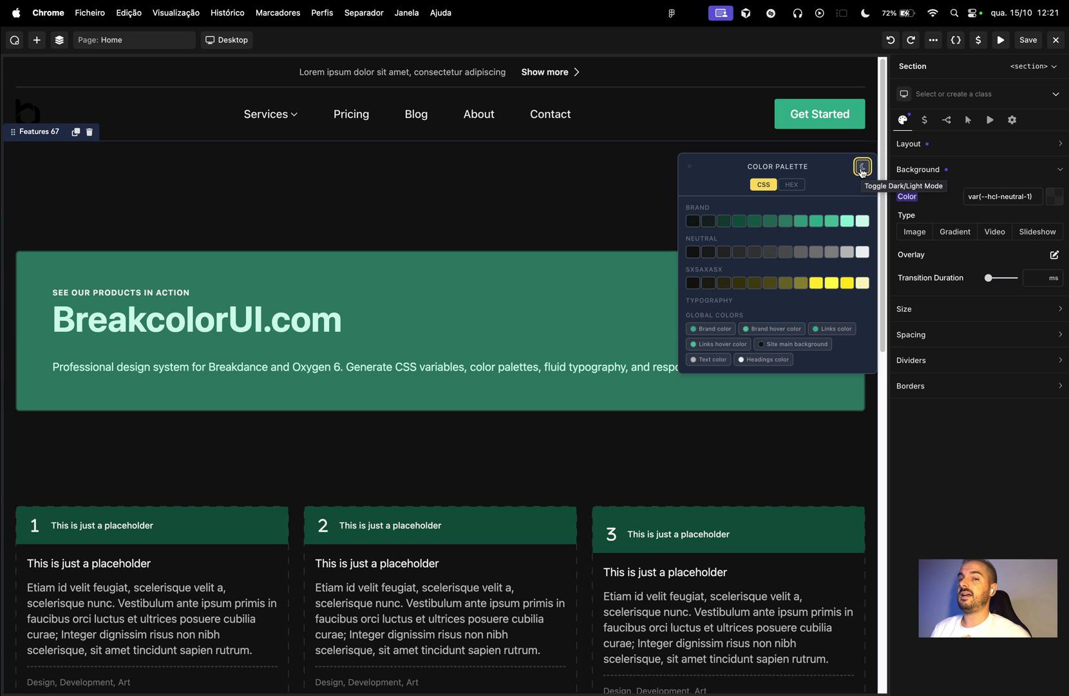
{"action": "left_click", "coordinate": [862, 168]}
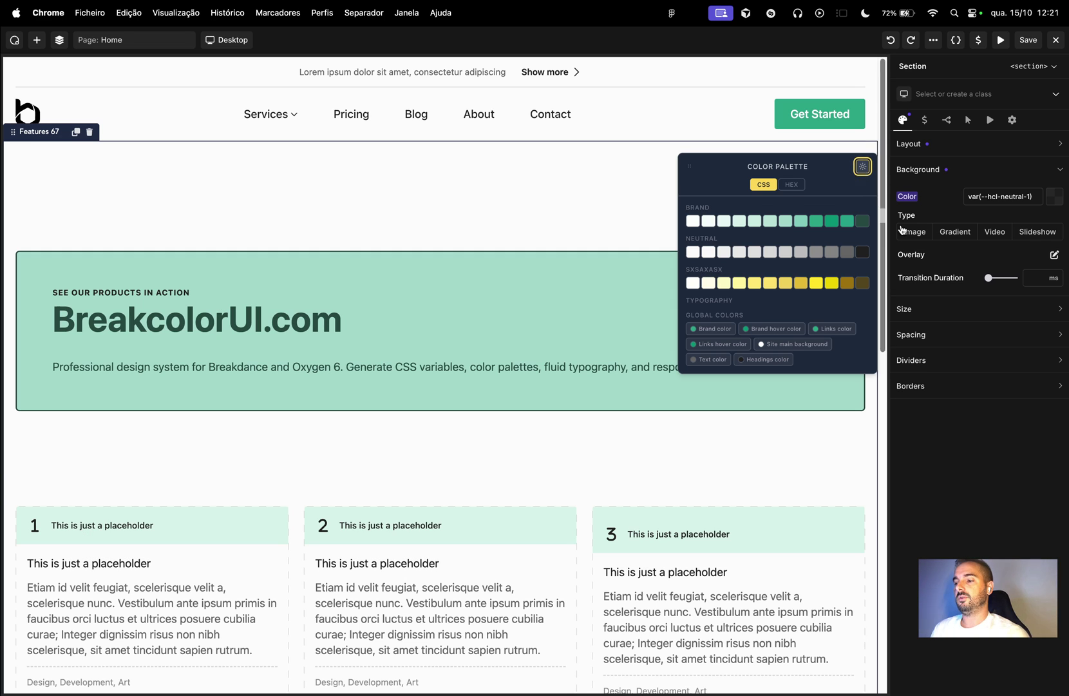
{"action": "left_click", "coordinate": [1005, 493]}
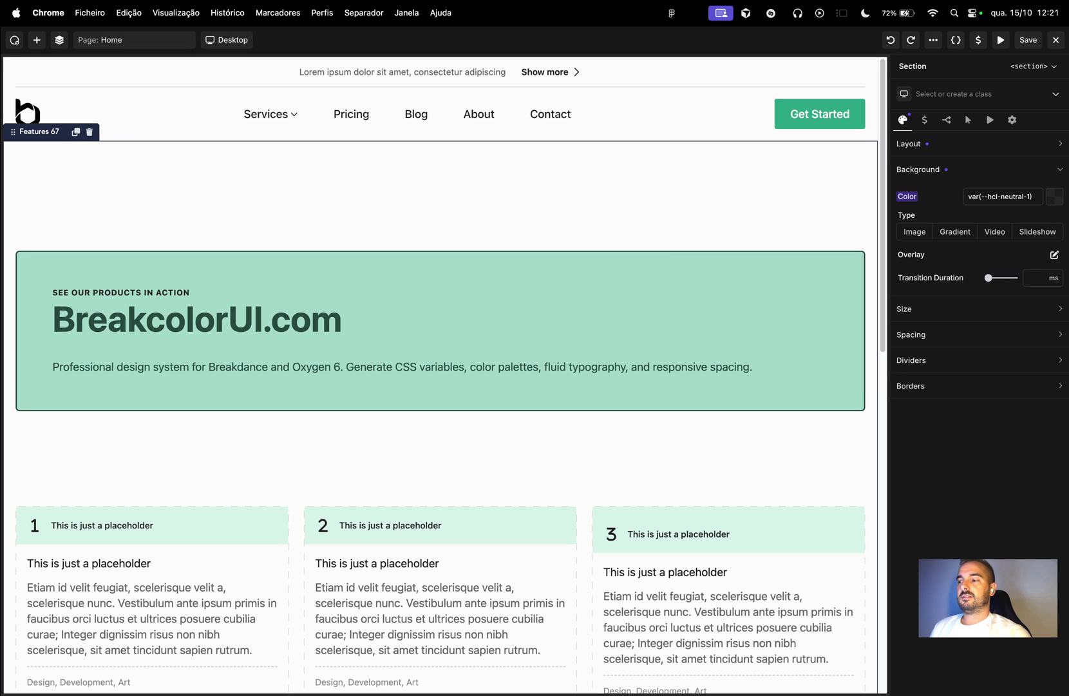